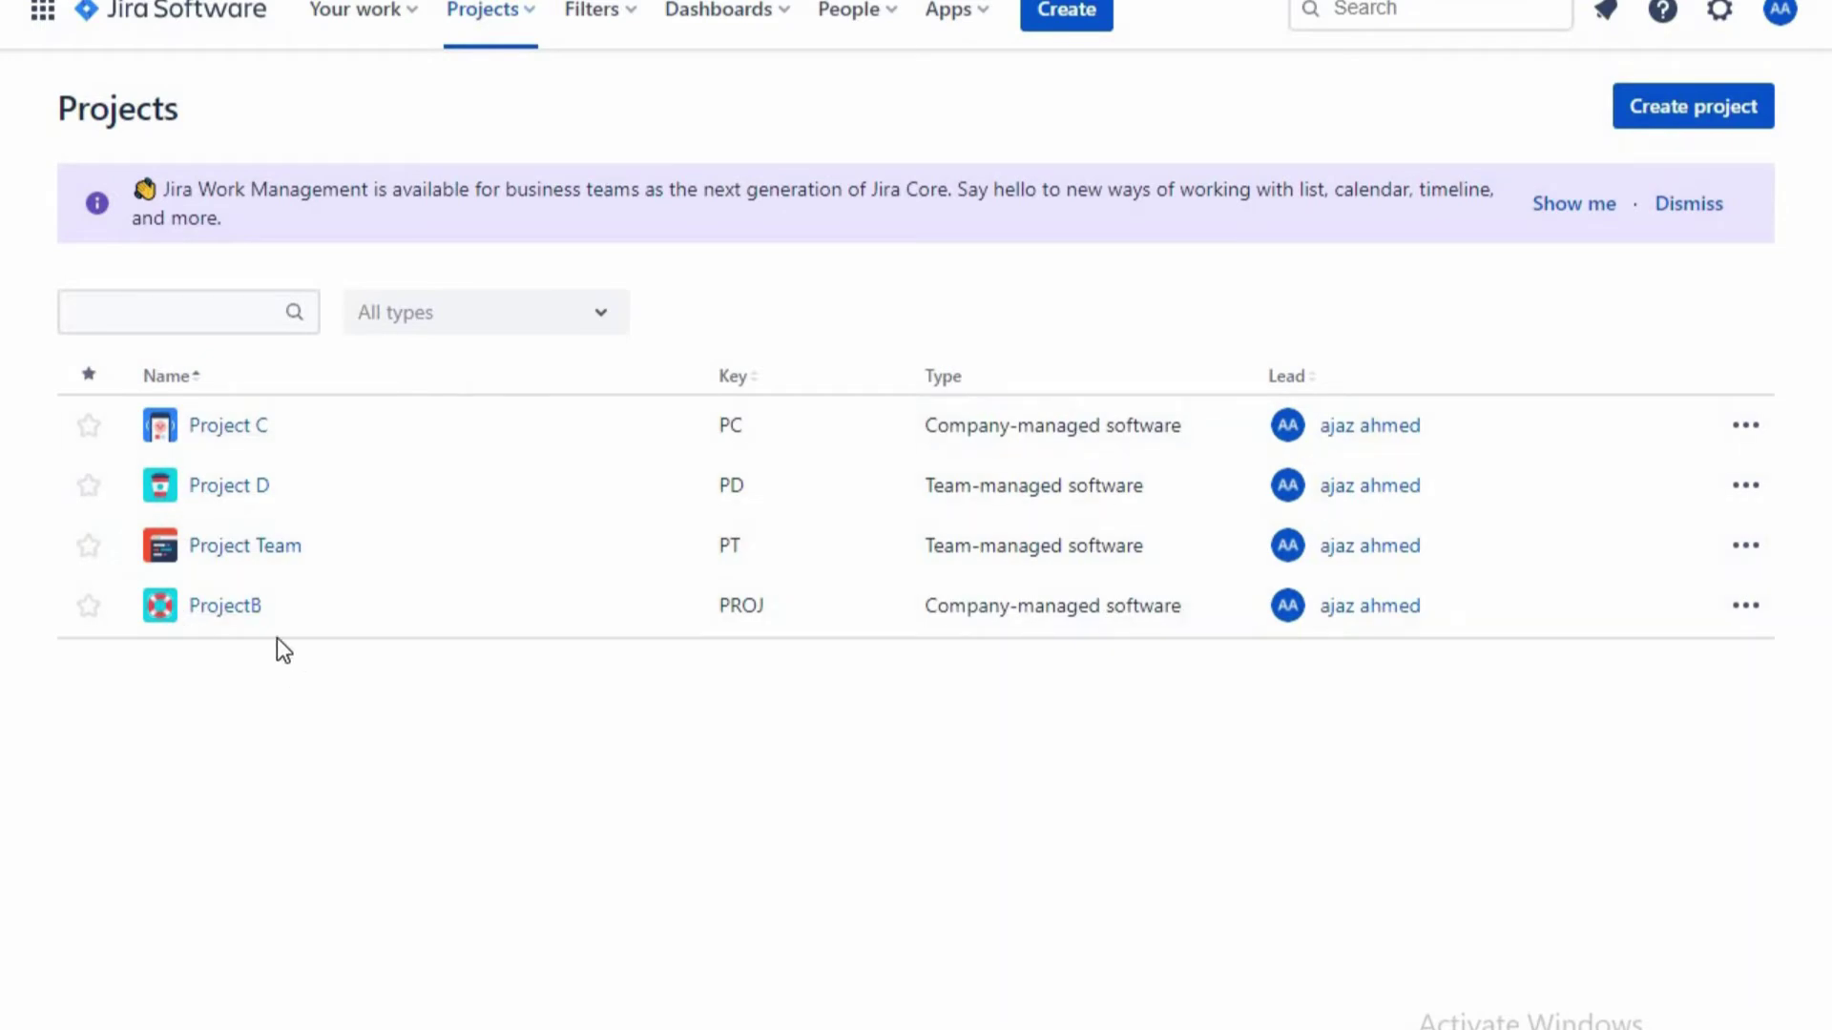
- Open Project C's board from the Projects page to see active PC Sprint 1
{"action": "left_click", "coordinate": [218, 428]}
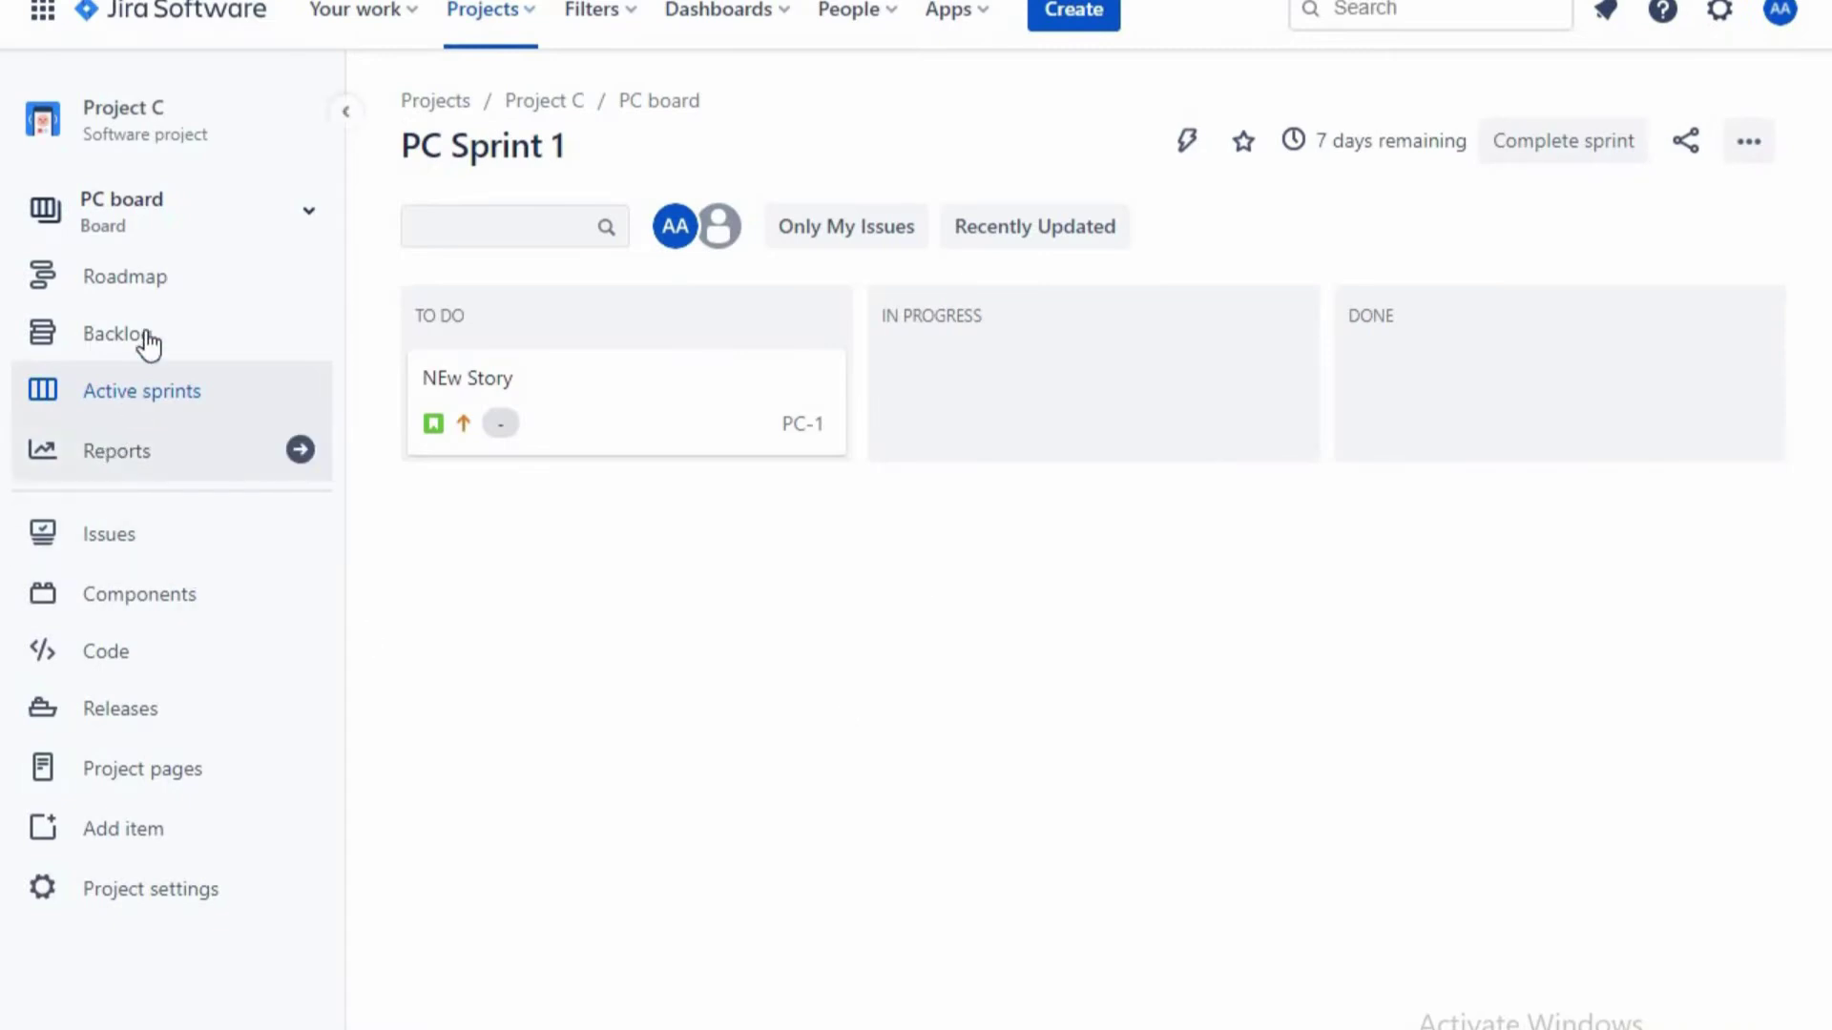
- Switch to Project C's backlog and browse its sprints and the 11 backlog issues
{"action": "left_click", "coordinate": [150, 340]}
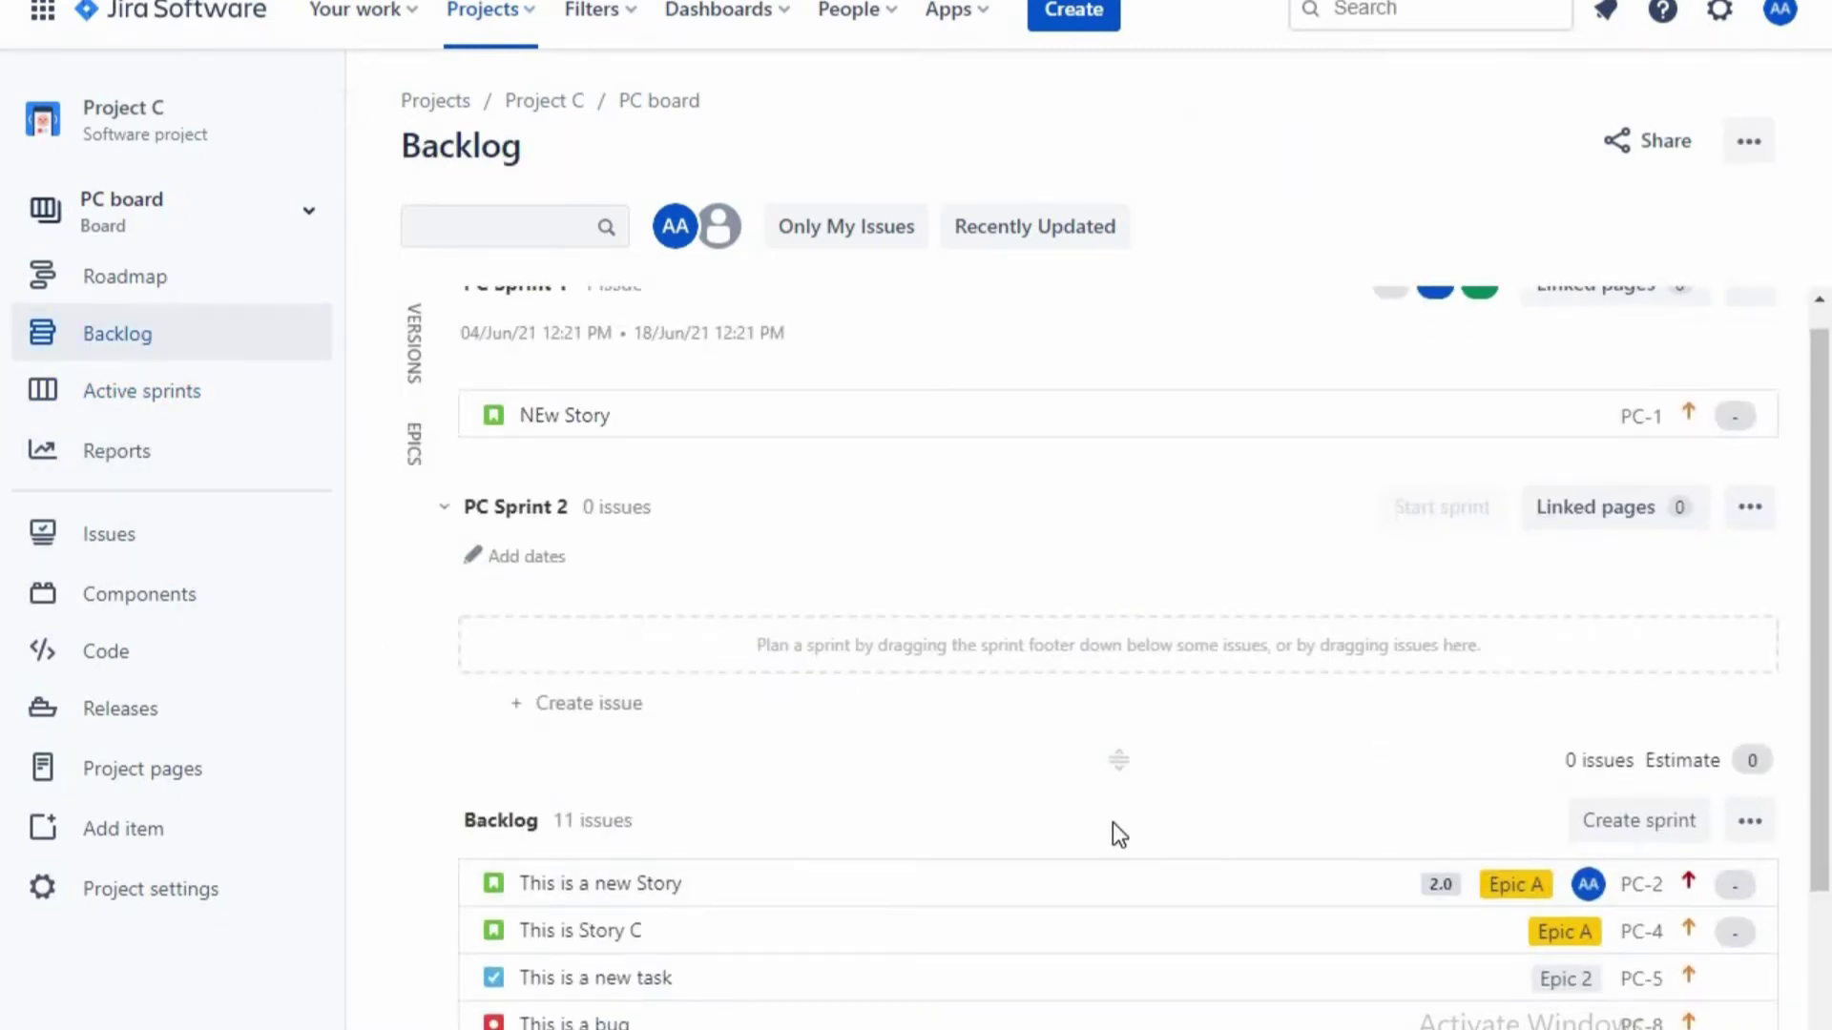
{"action": "scroll", "coordinate": [1219, 796], "scroll_direction": "down", "scroll_amount": 3}
{"action": "left_click", "coordinate": [1219, 789]}
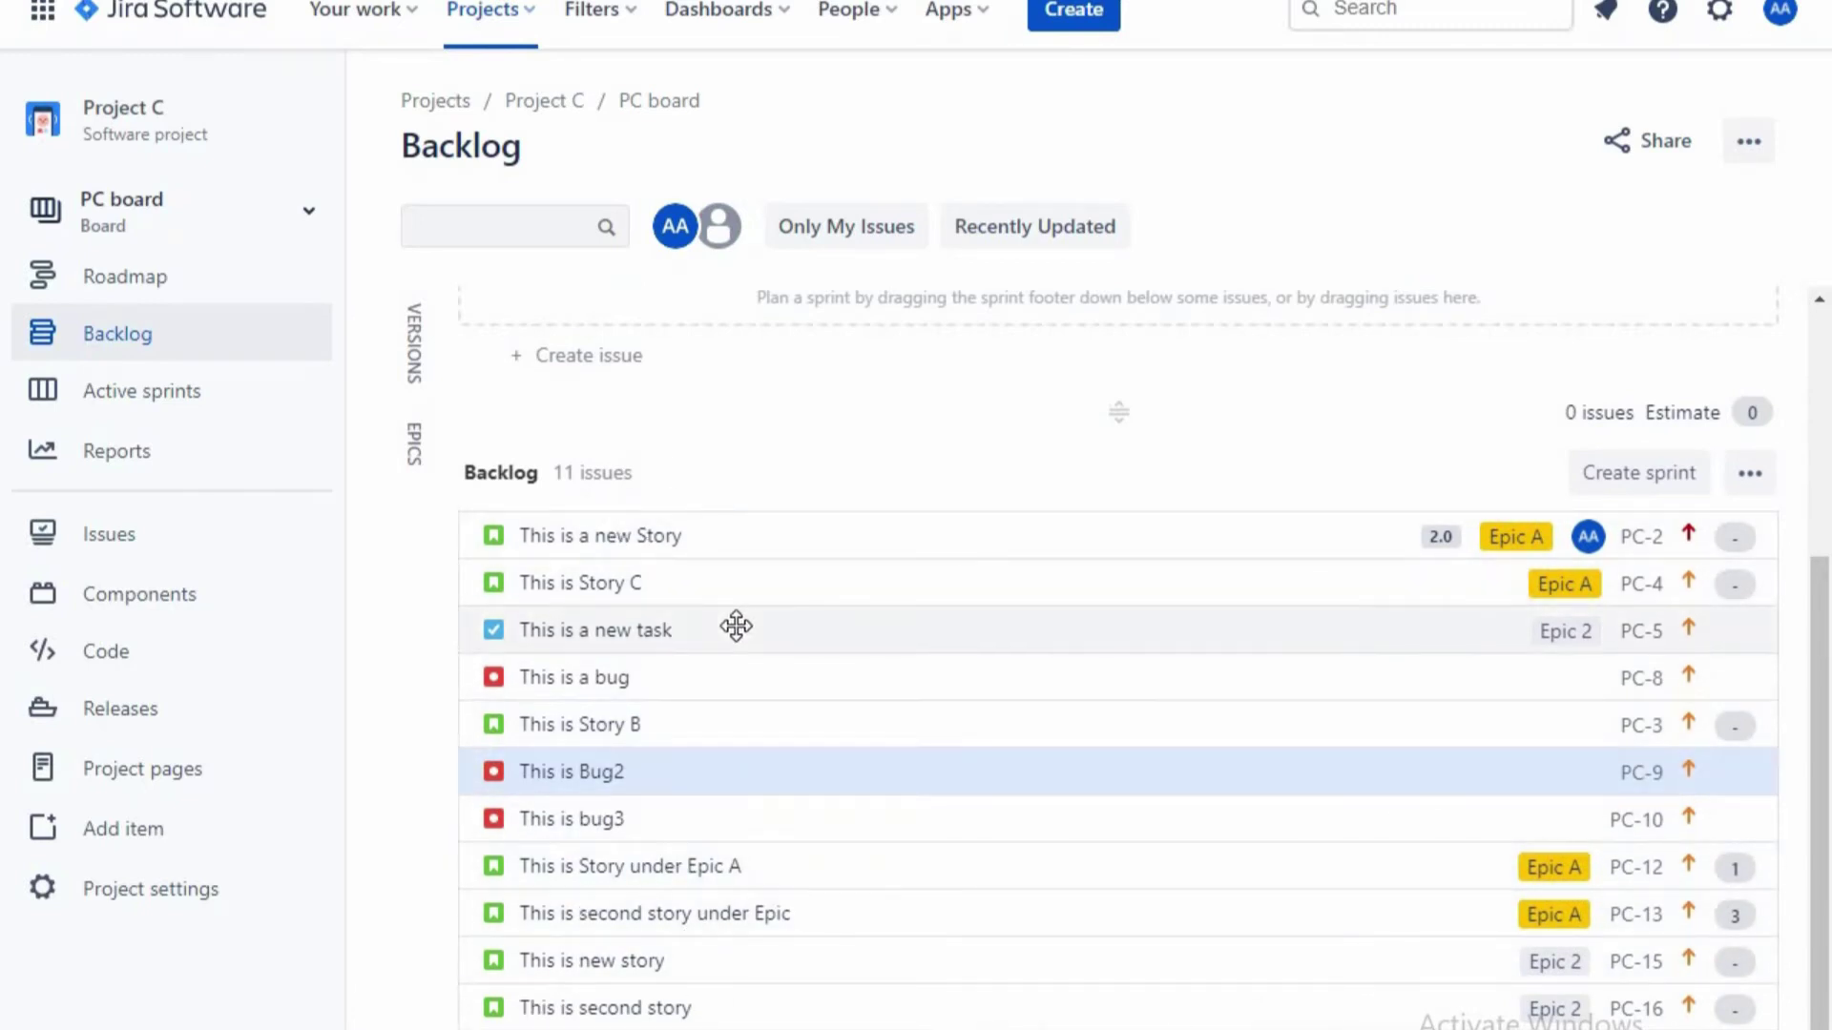
{"action": "scroll", "coordinate": [831, 736], "scroll_direction": "up", "scroll_amount": 3}
{"action": "scroll", "coordinate": [831, 735], "scroll_direction": "down", "scroll_amount": 3}
- Create two empty sprints, PC Sprint 3 and PC Sprint 4, above the backlog
{"action": "left_click", "coordinate": [1650, 477]}
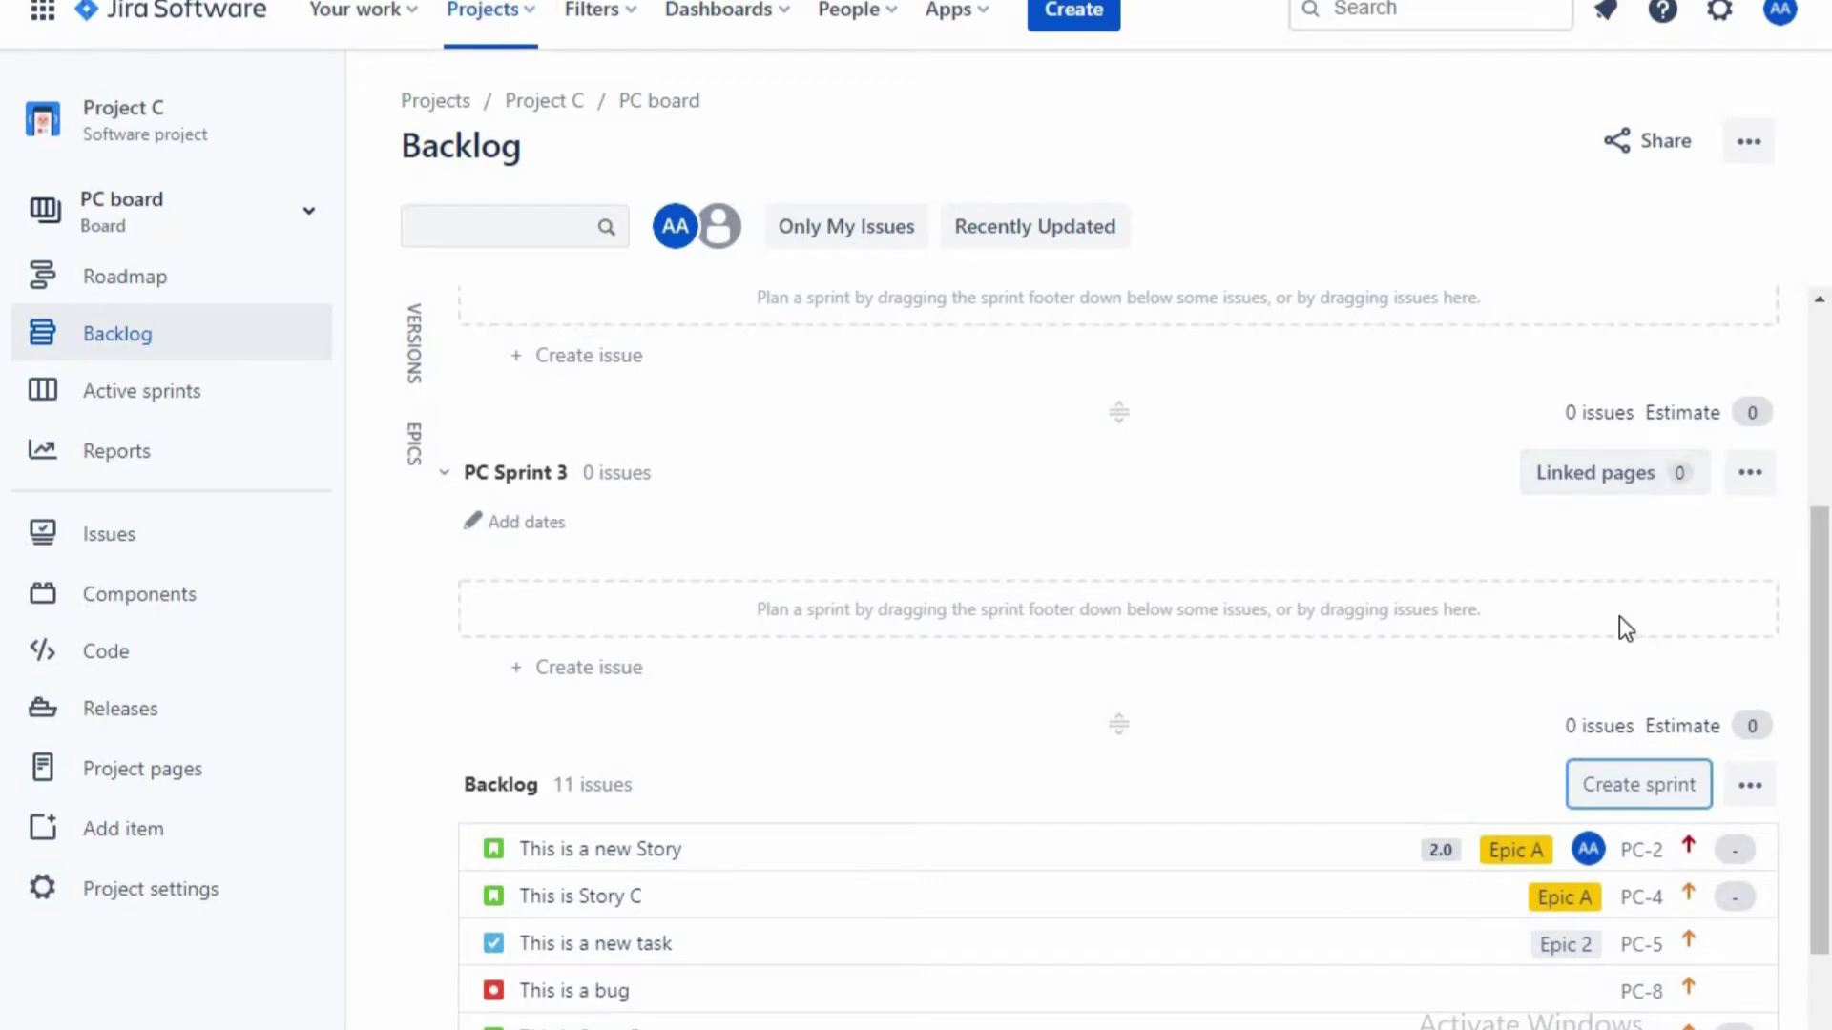
{"action": "left_click", "coordinate": [1643, 792]}
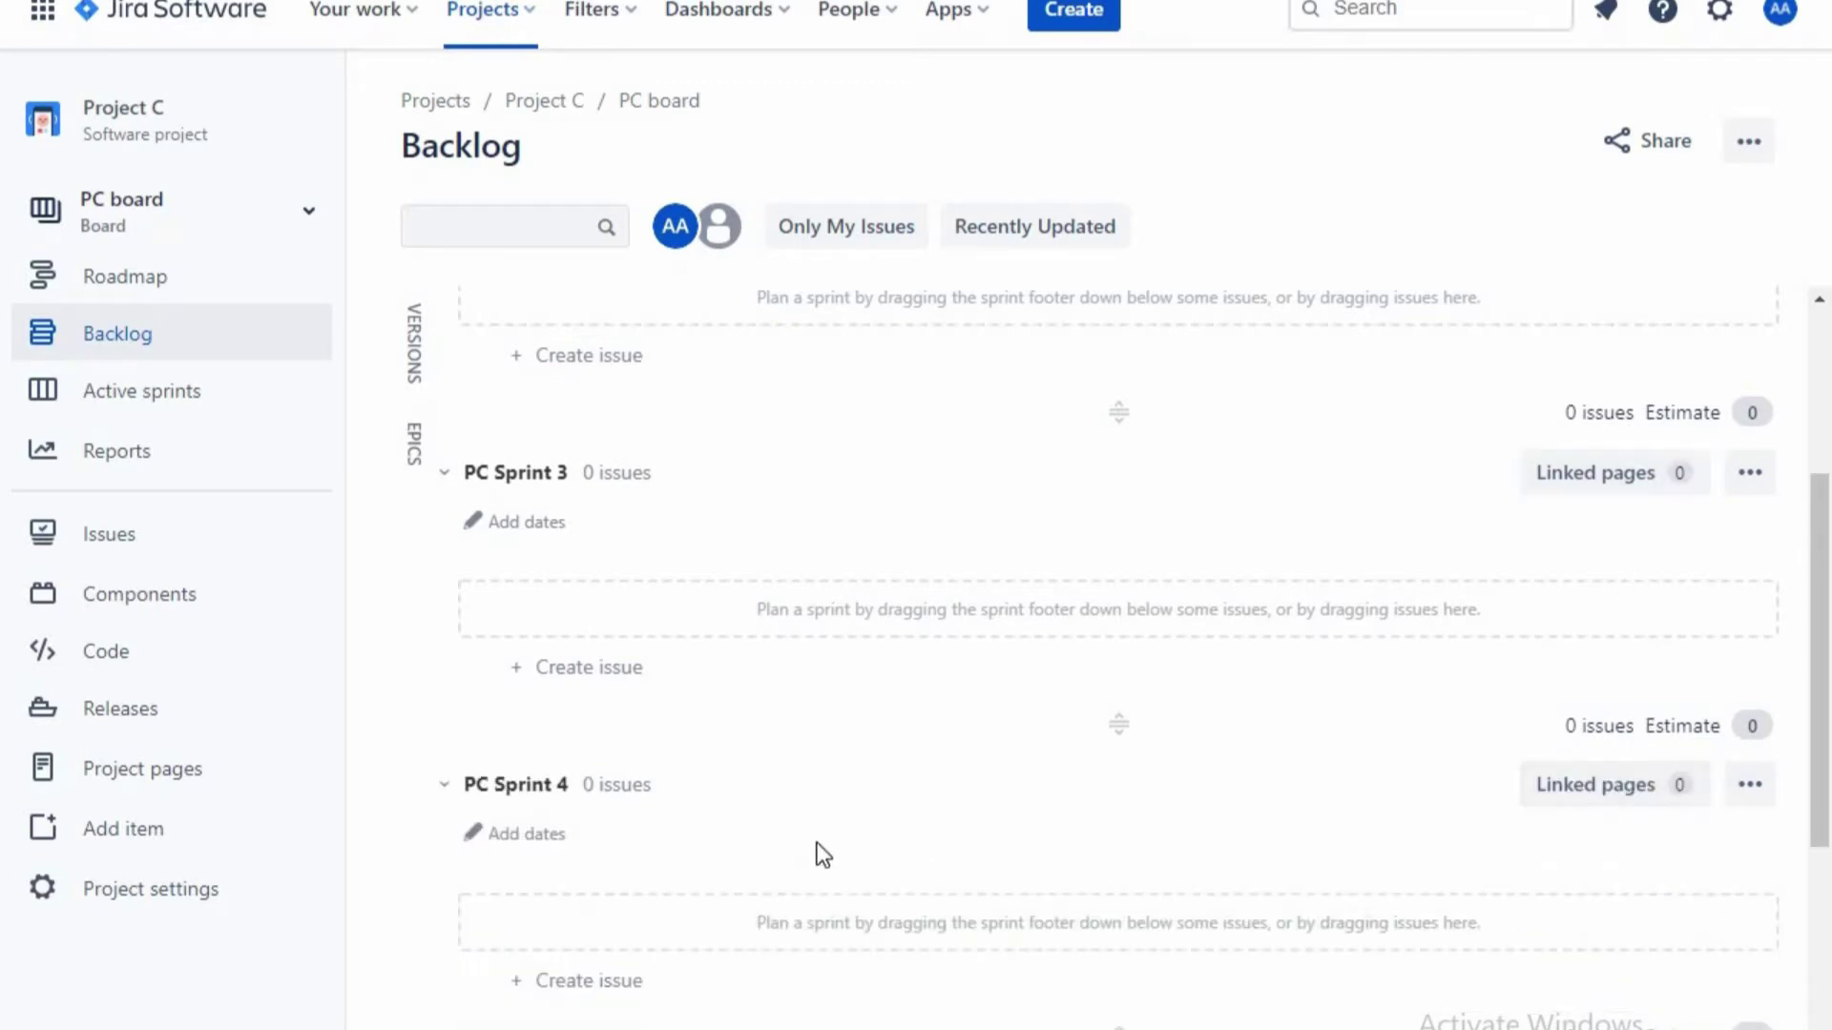
{"action": "scroll", "coordinate": [822, 849], "scroll_direction": "down", "scroll_amount": 3}
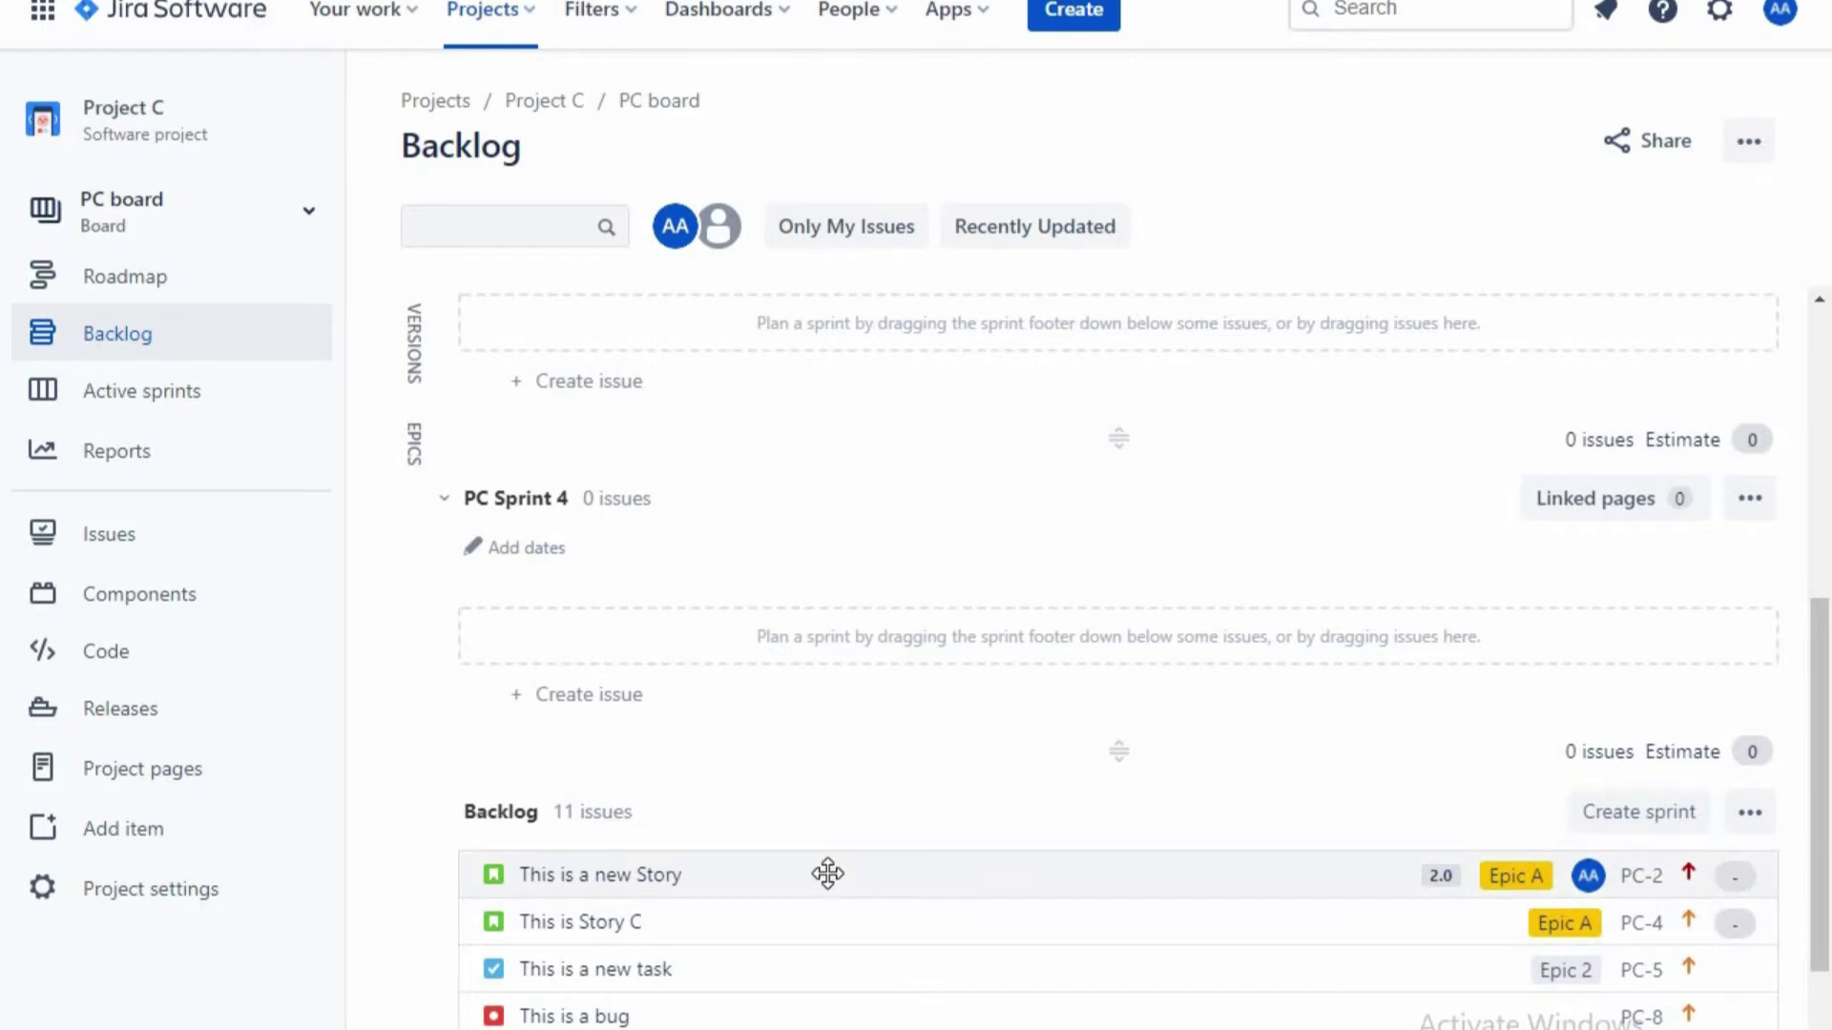
- Move 'This is a new Story' and 'This is a bug' into PC Sprint 4
{"action": "left_click_drag", "start_coordinate": [827, 874], "coordinate": [822, 623]}
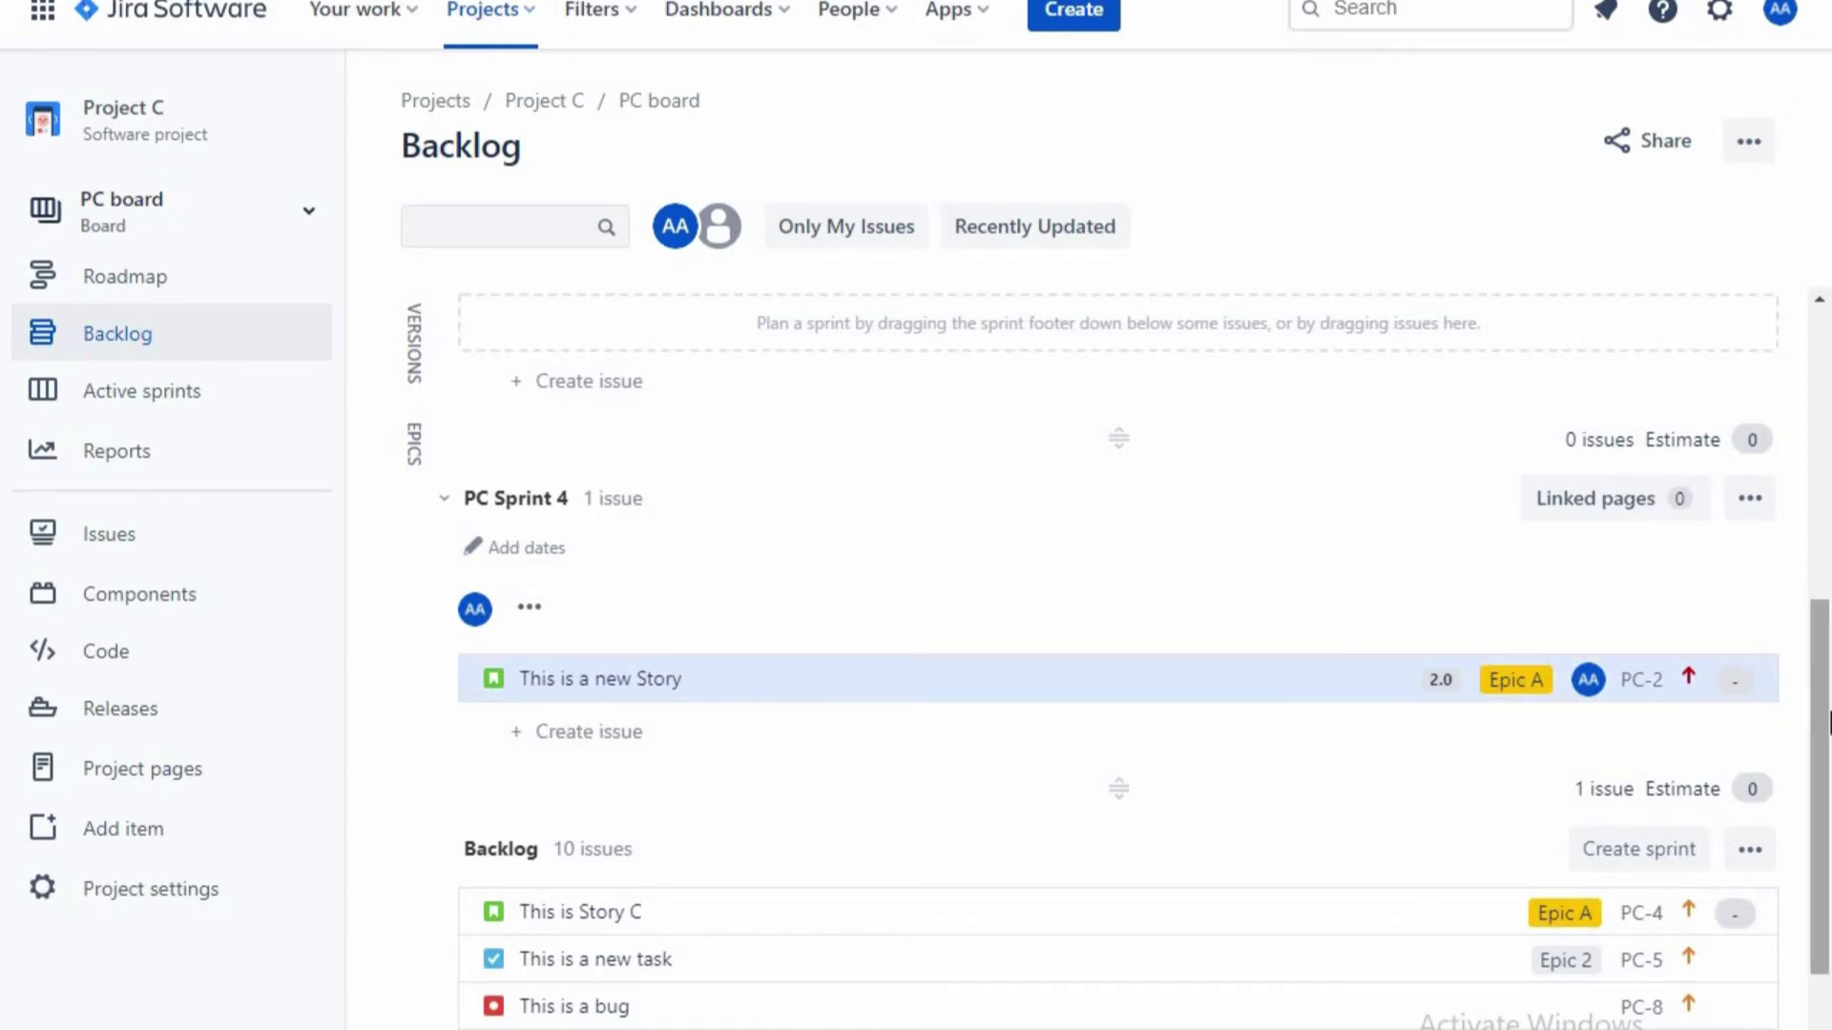
{"action": "scroll", "coordinate": [810, 826], "scroll_direction": "down", "scroll_amount": 2}
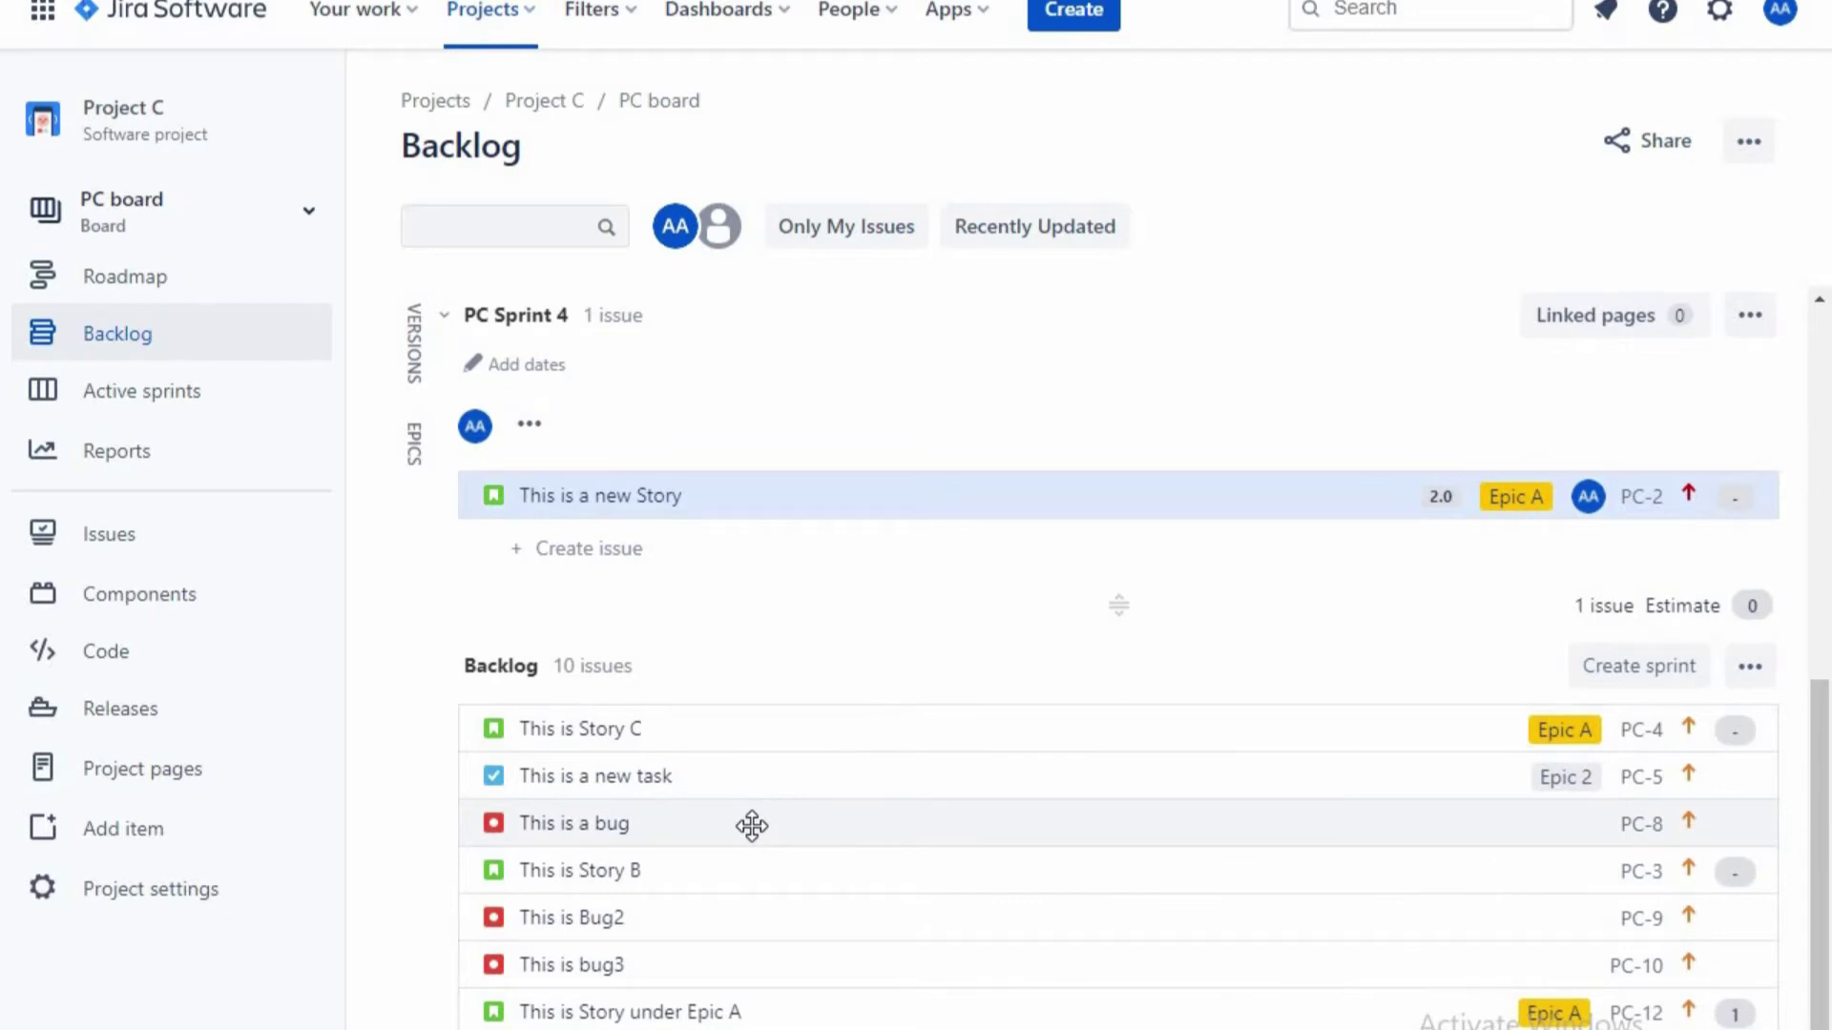
{"action": "mouse_move", "coordinate": [751, 825]}
{"action": "left_mouse_down"}
{"action": "mouse_move", "coordinate": [781, 540]}
{"action": "mouse_move", "coordinate": [707, 610]}
{"action": "mouse_move", "coordinate": [764, 802]}
{"action": "left_mouse_up"}
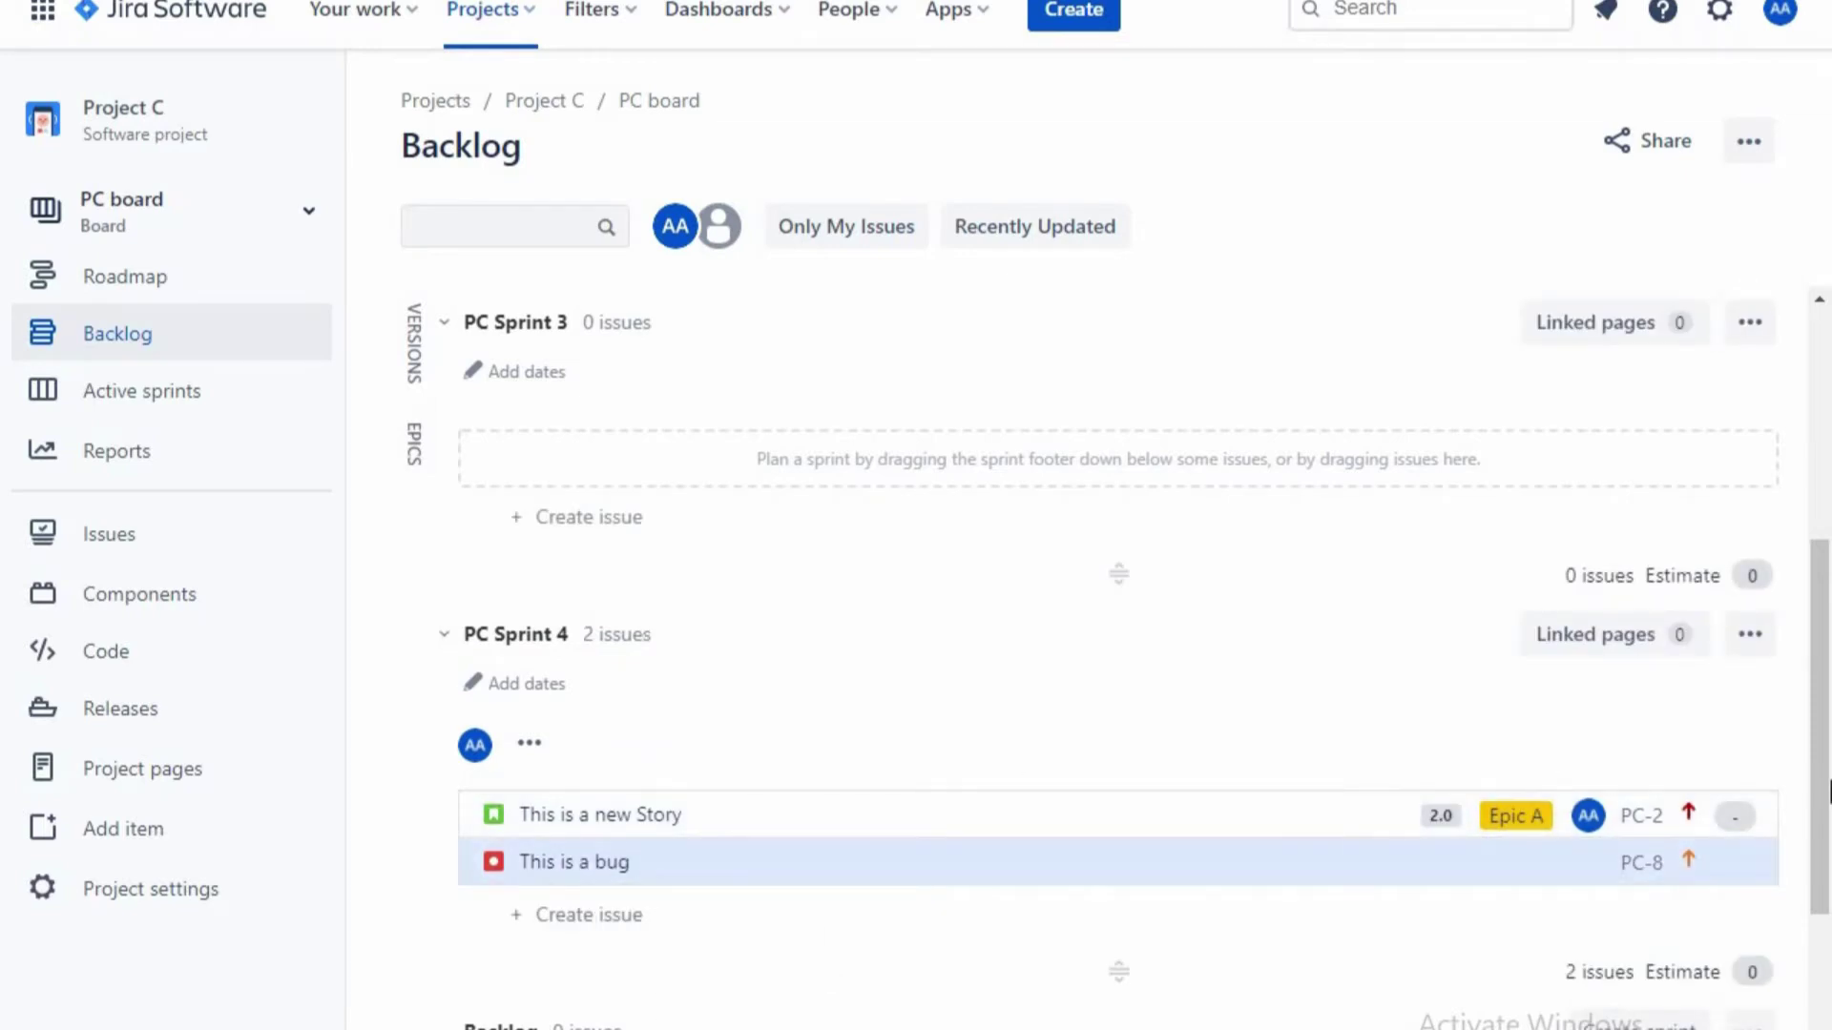
{"action": "scroll", "coordinate": [1827, 873], "scroll_direction": "down", "scroll_amount": 4}
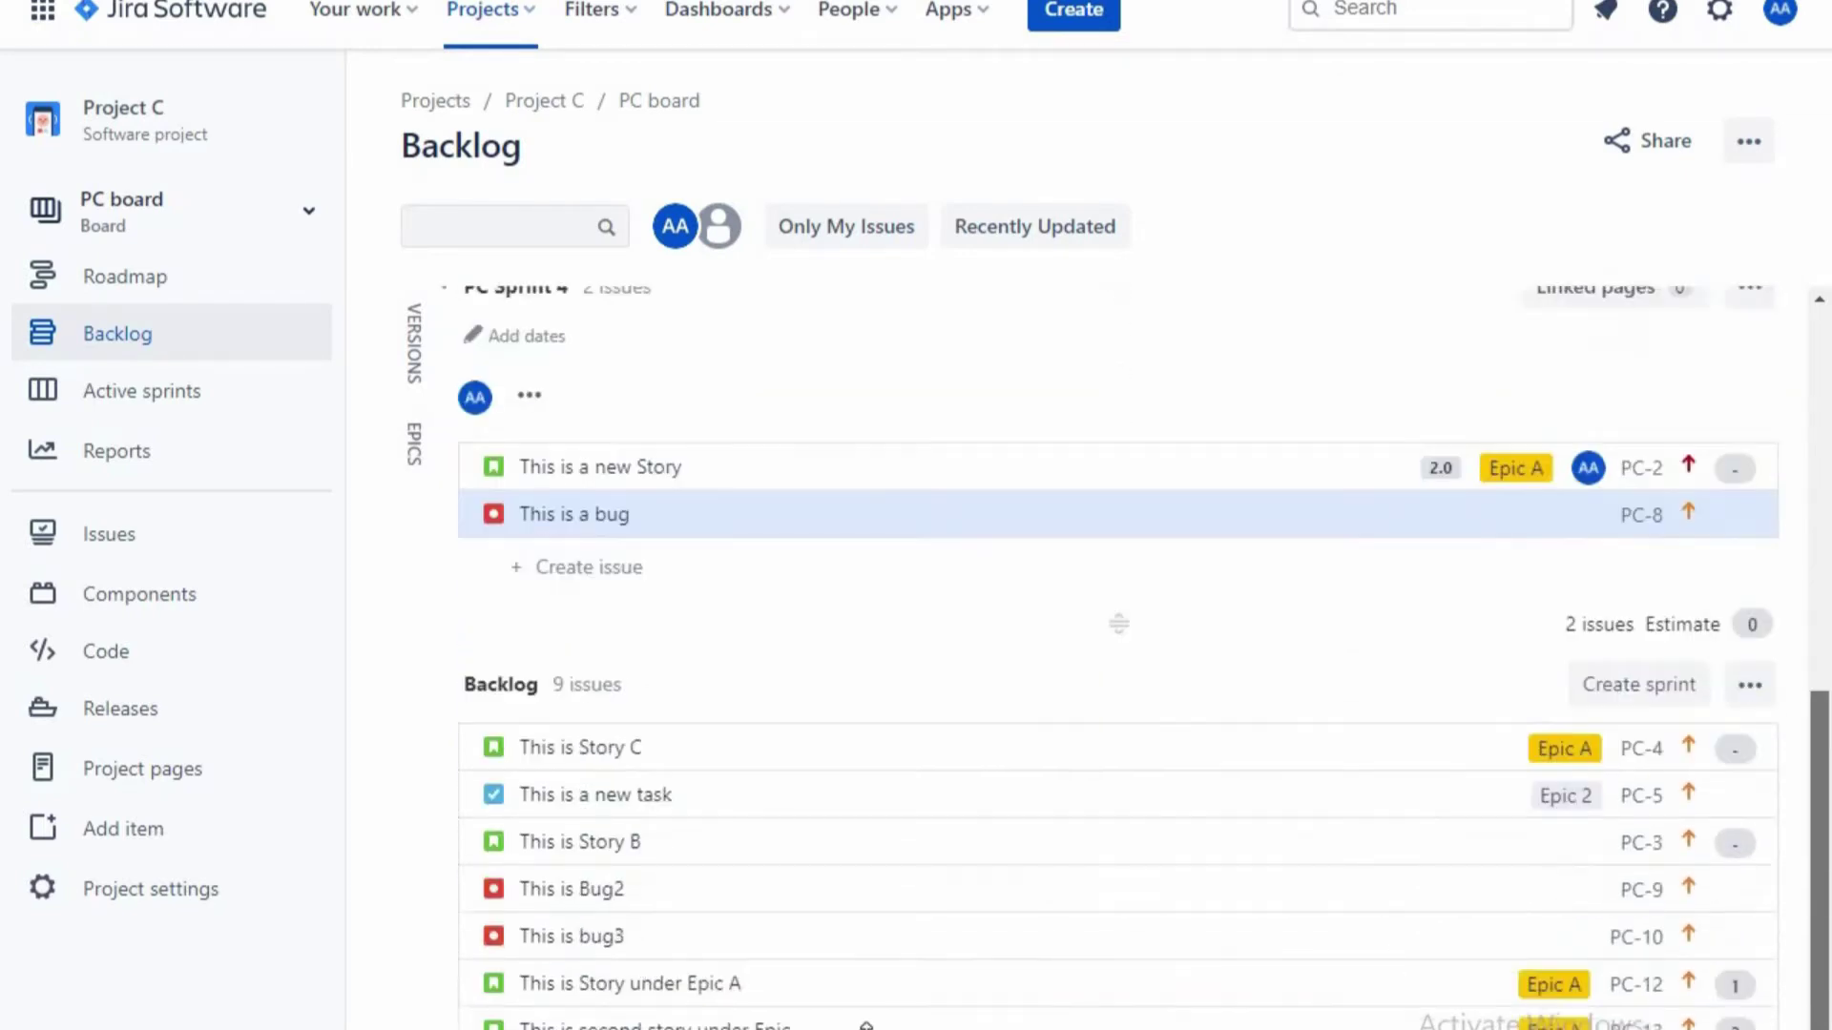
- Multi-select Story C, the new task and Story B and drag them into PC Sprint 4
{"action": "left_click", "coordinate": [698, 765]}
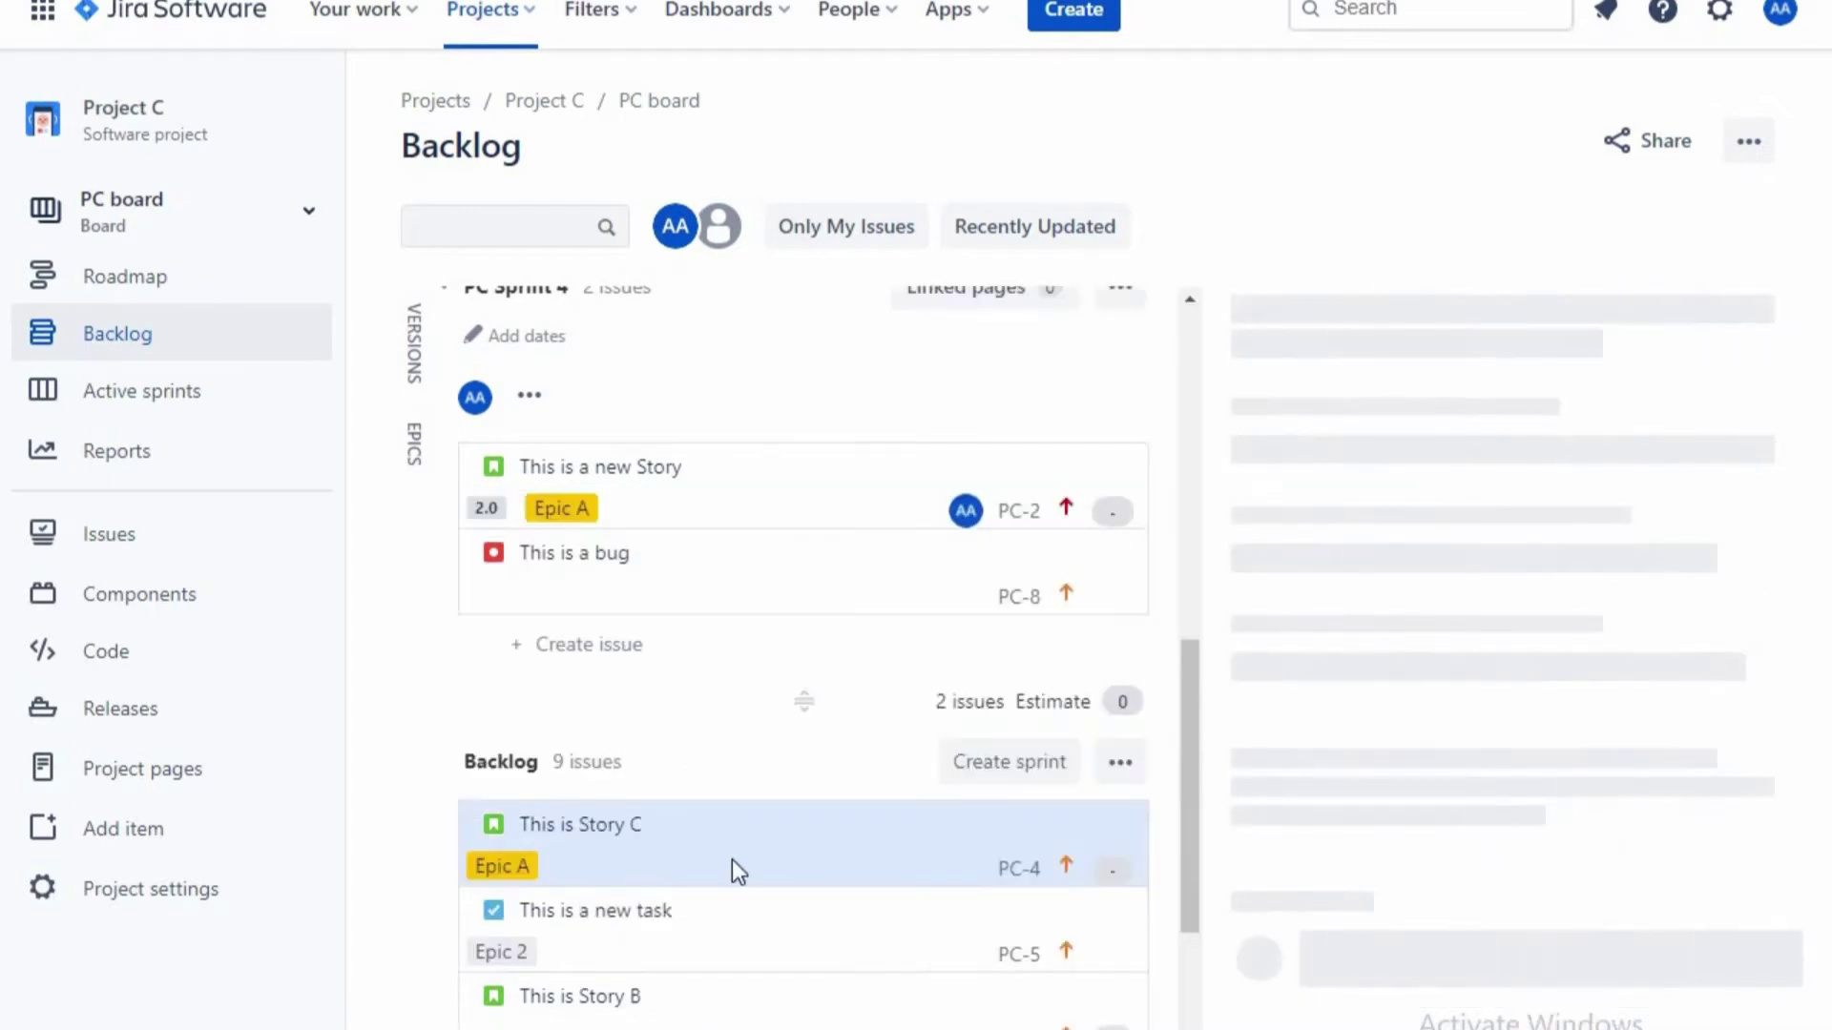
{"action": "left_click", "coordinate": [1788, 305]}
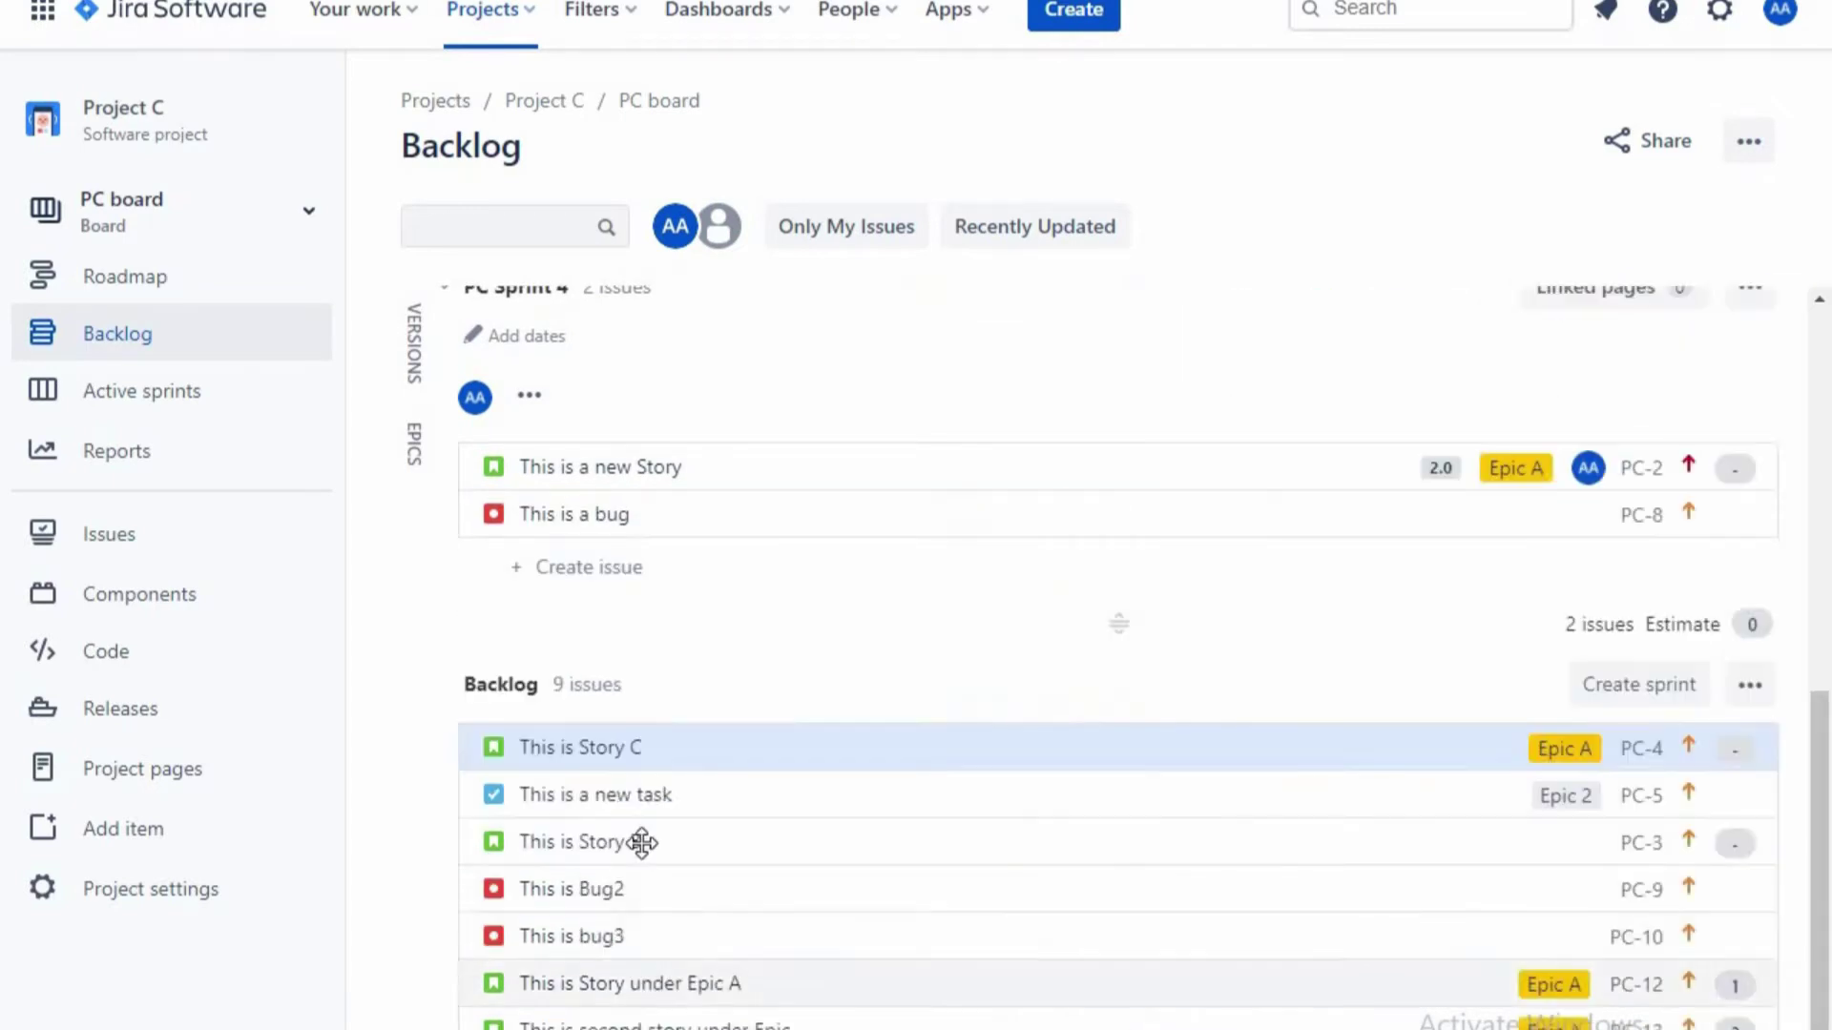
{"action": "left_click", "coordinate": [715, 813], "text": "shift"}
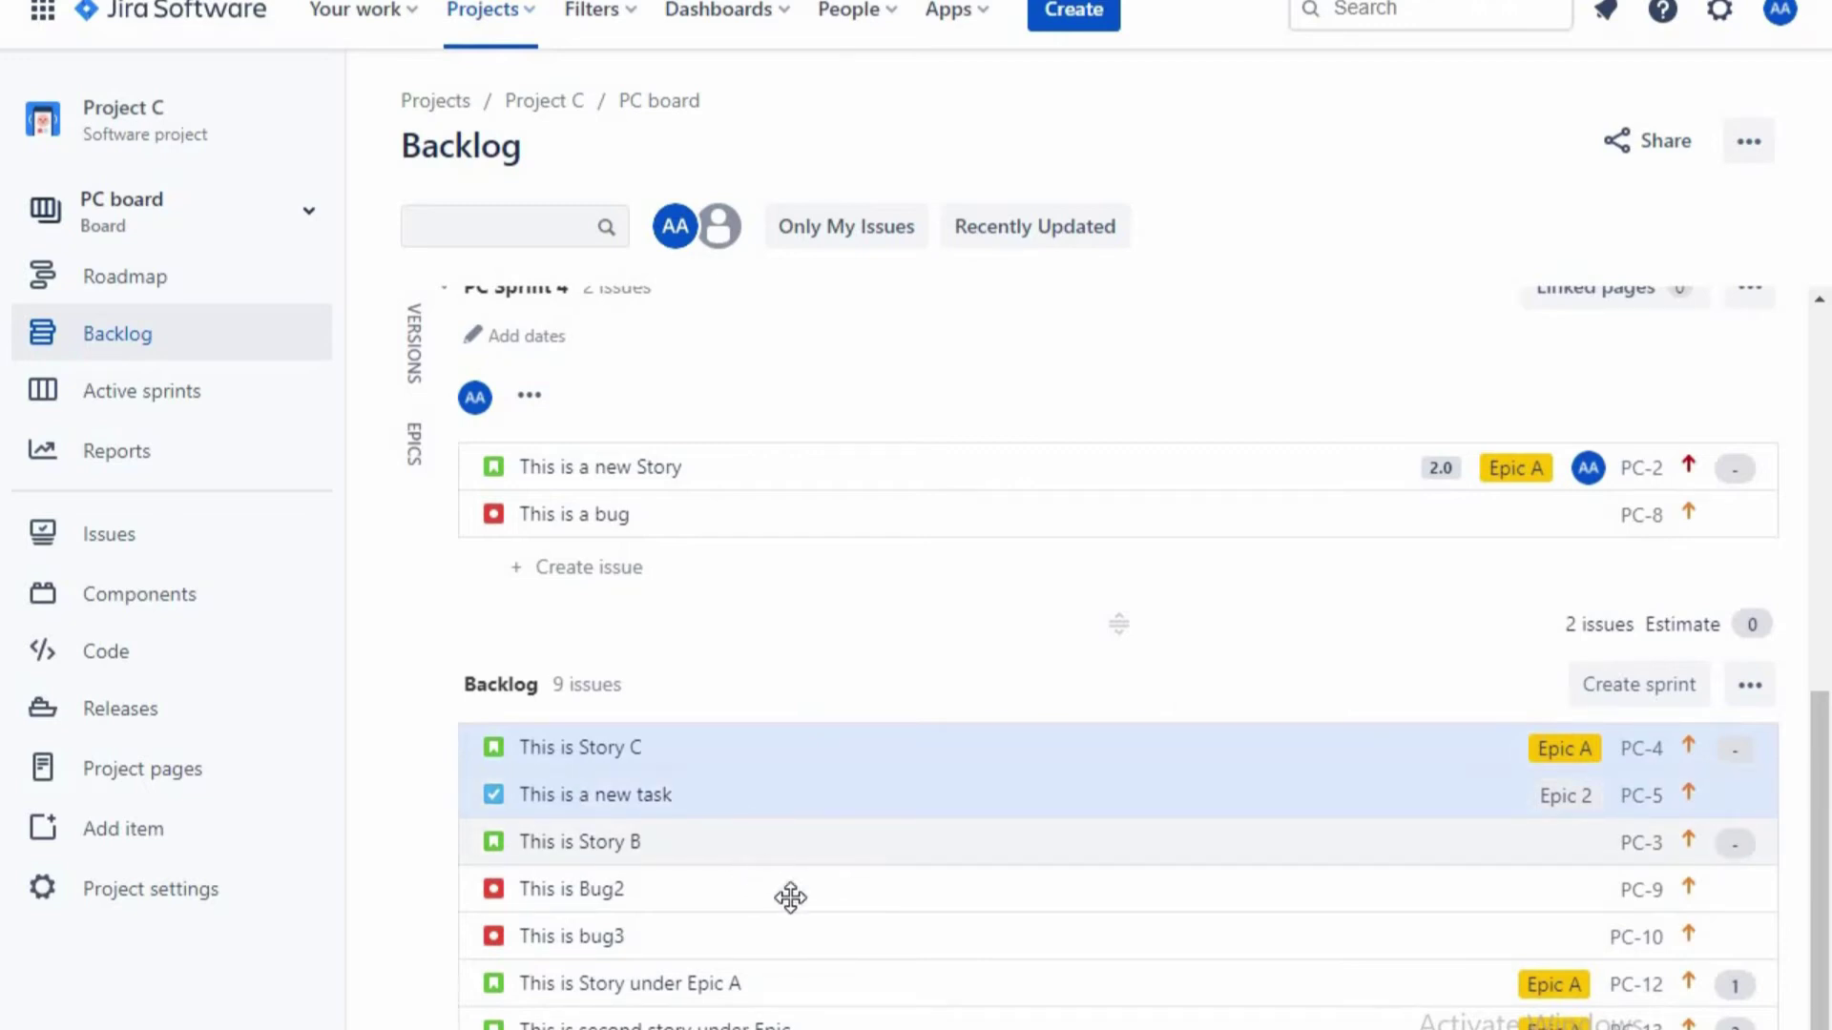
{"action": "left_click", "coordinate": [775, 832], "text": "shift"}
{"action": "left_click", "coordinate": [776, 799], "text": "ctrl"}
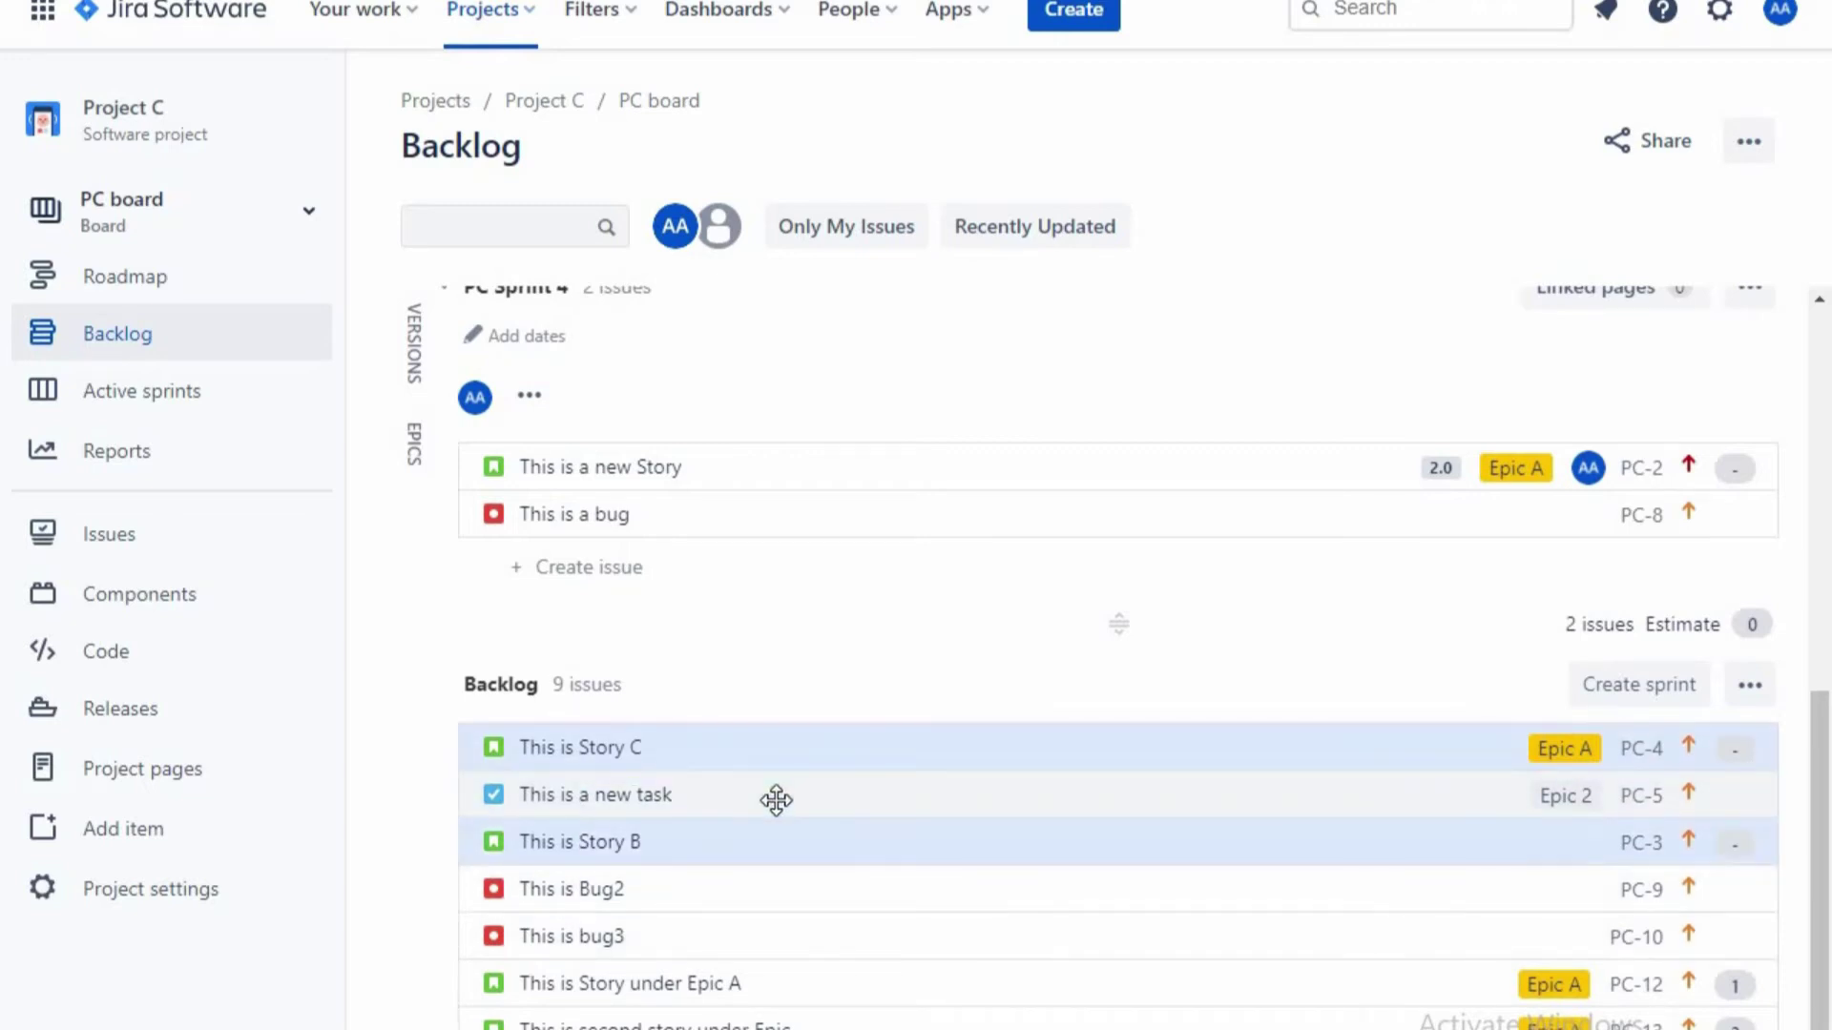
{"action": "left_click_drag", "start_coordinate": [775, 799], "coordinate": [789, 535]}
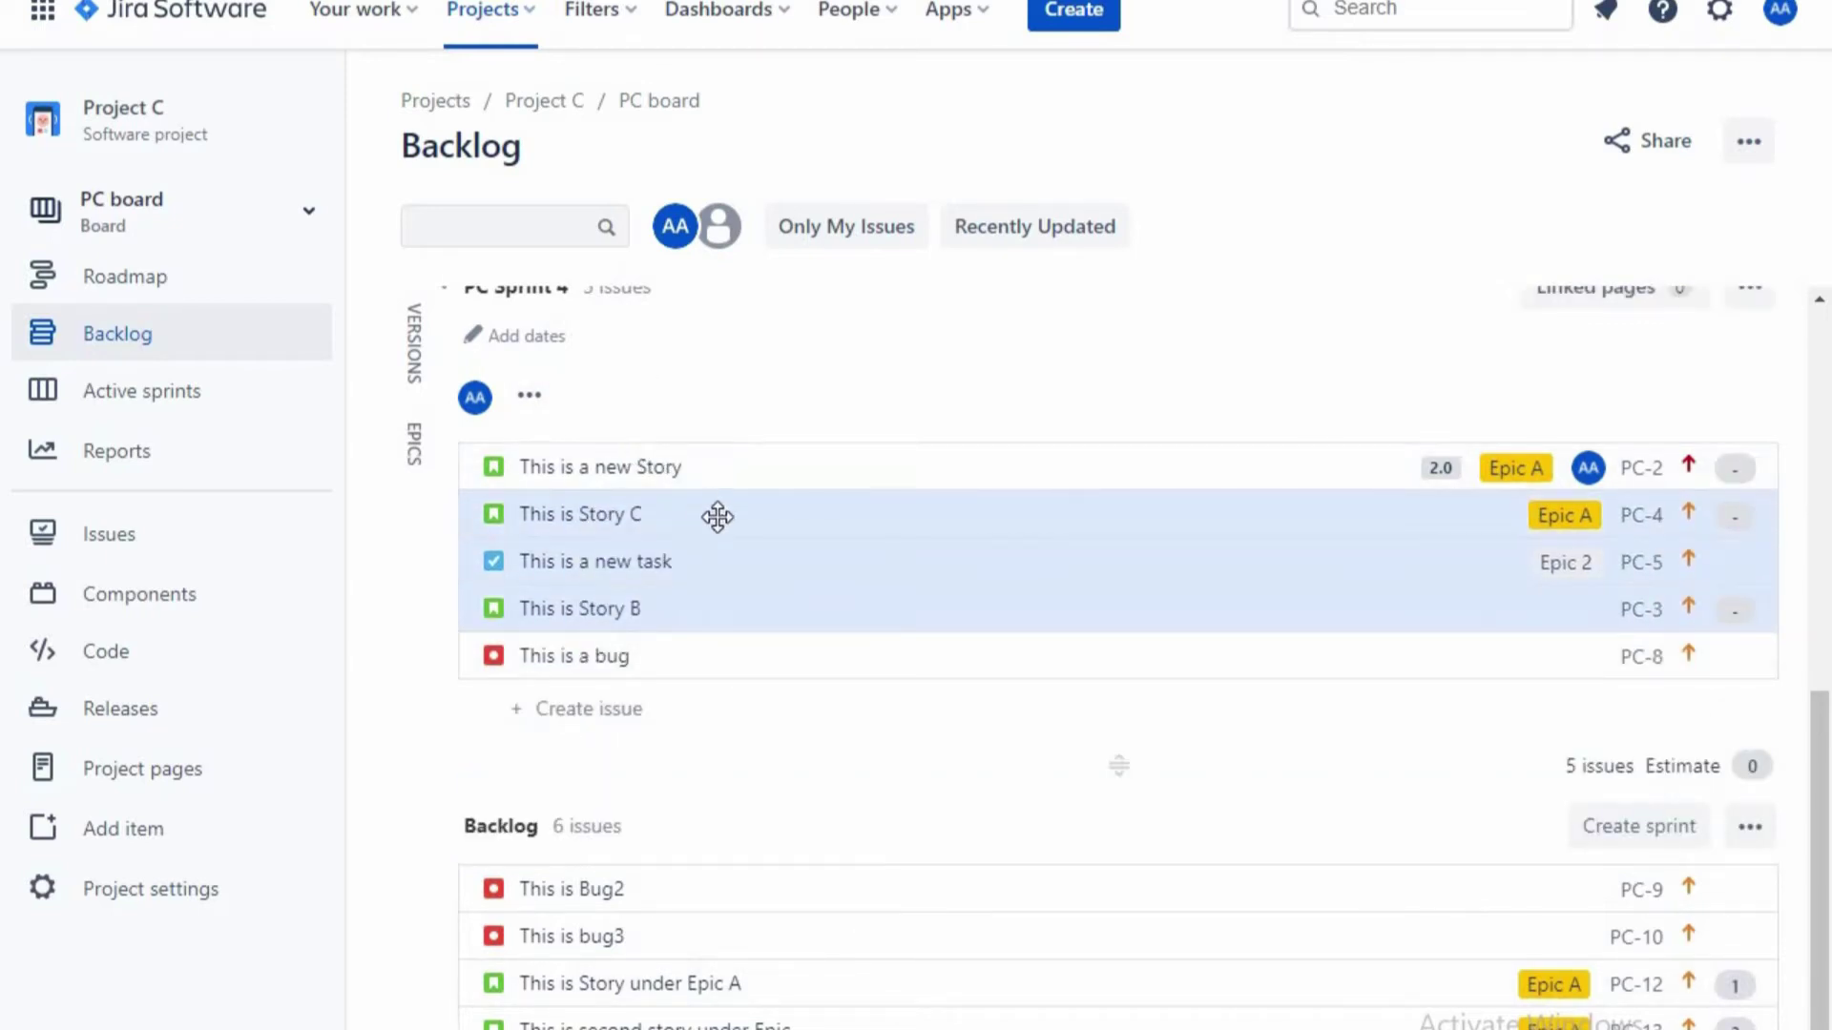
{"action": "scroll", "coordinate": [746, 740], "scroll_direction": "up", "scroll_amount": 1}
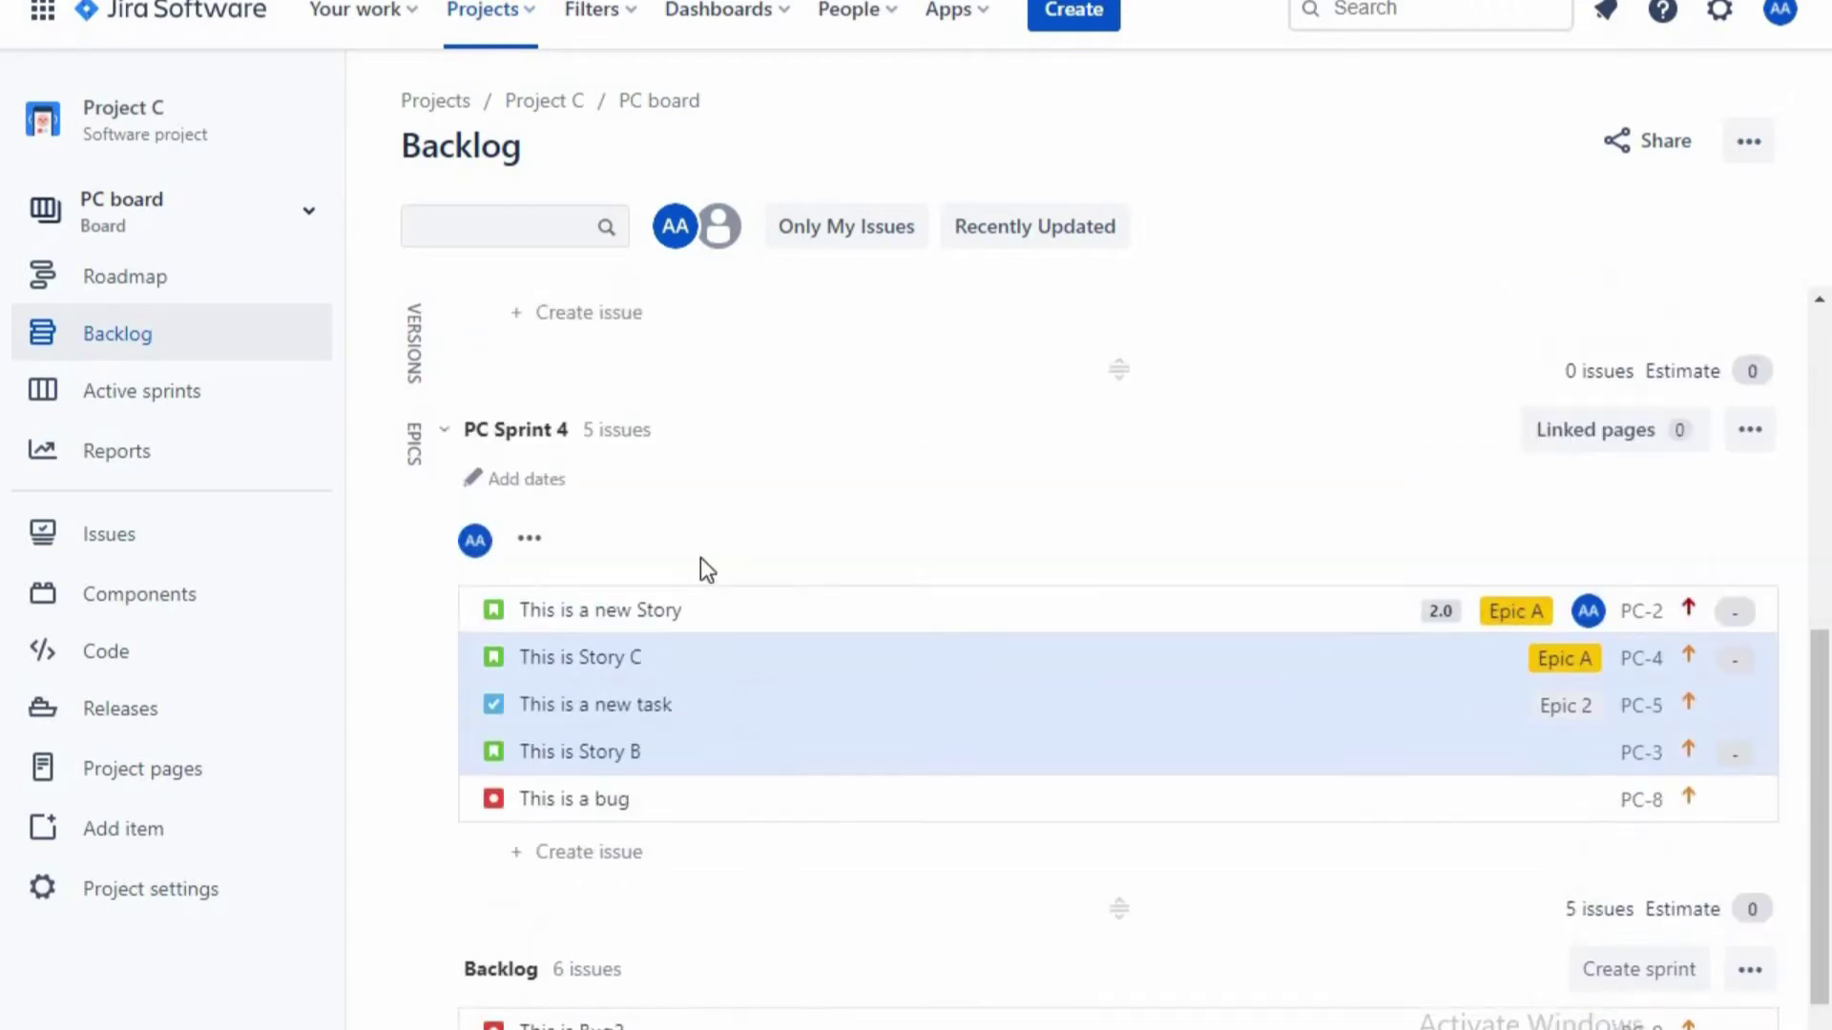
{"action": "left_click", "coordinate": [695, 665], "text": "ctrl"}
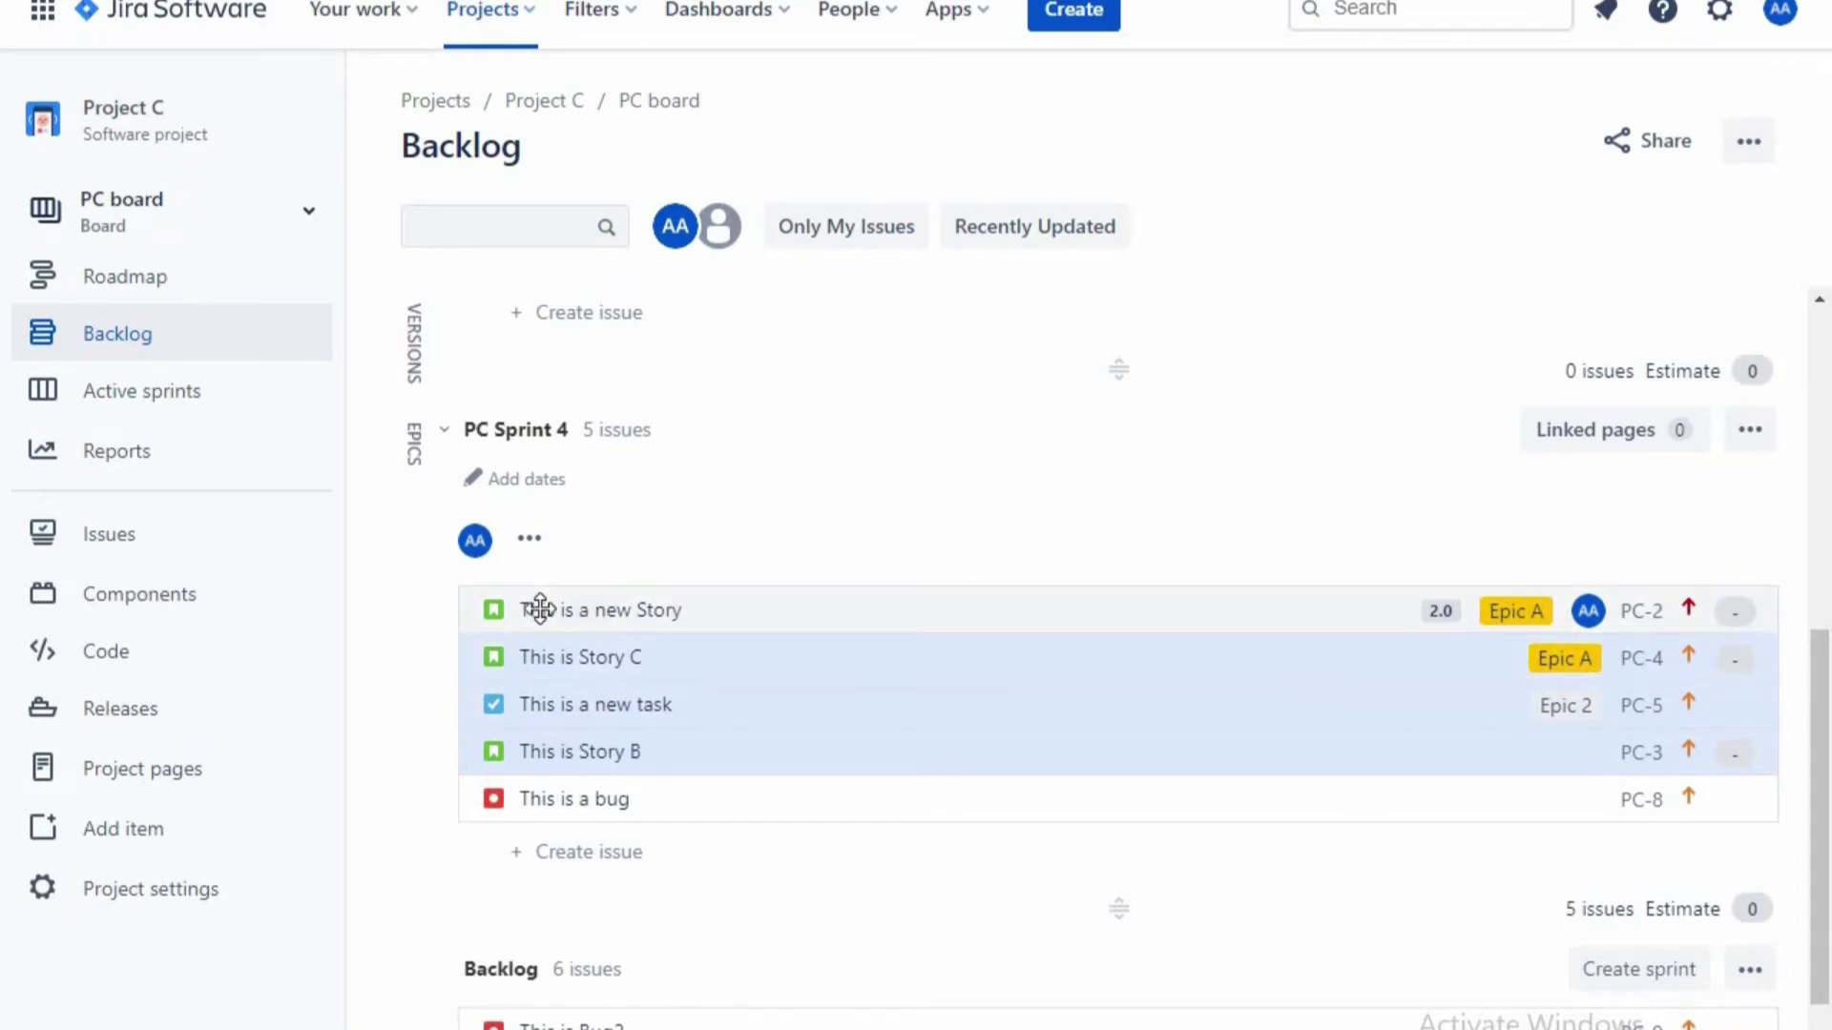
- Give PC-2 'This is a new Story' an estimate of 5 story points
{"action": "left_click", "coordinate": [658, 611]}
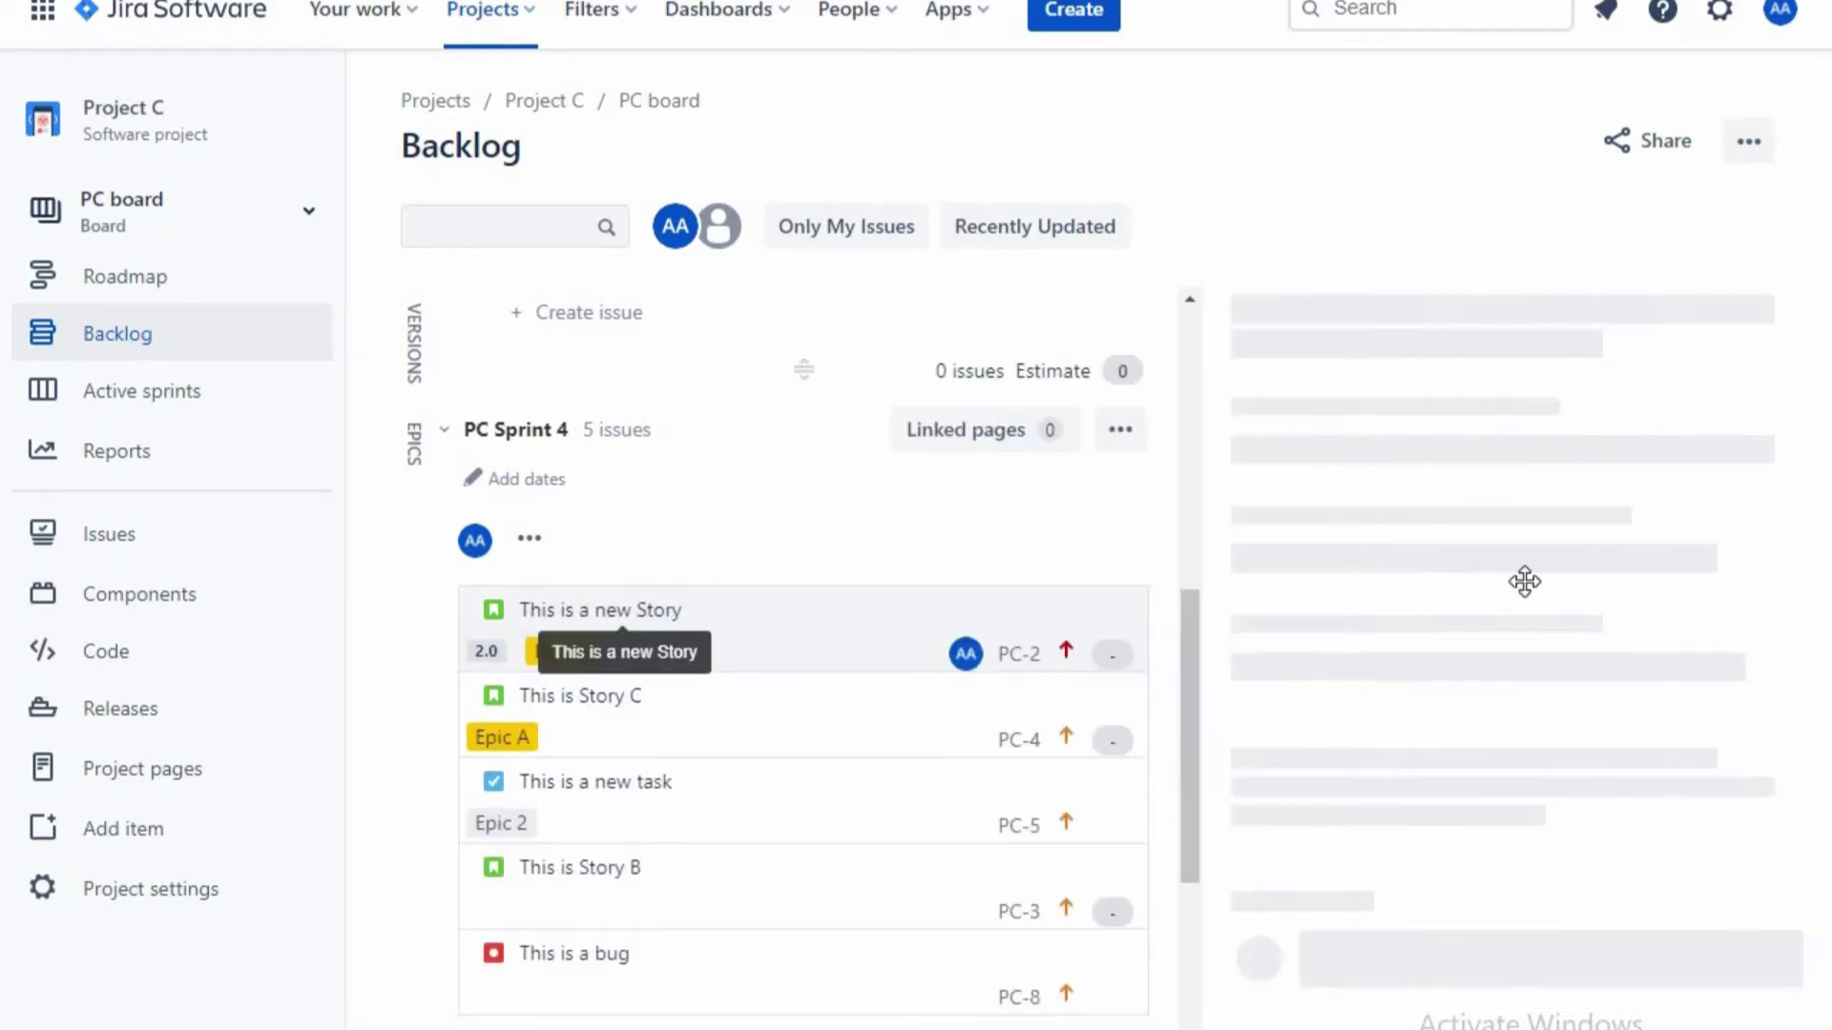
{"action": "scroll", "coordinate": [1631, 763], "scroll_direction": "down", "scroll_amount": 5}
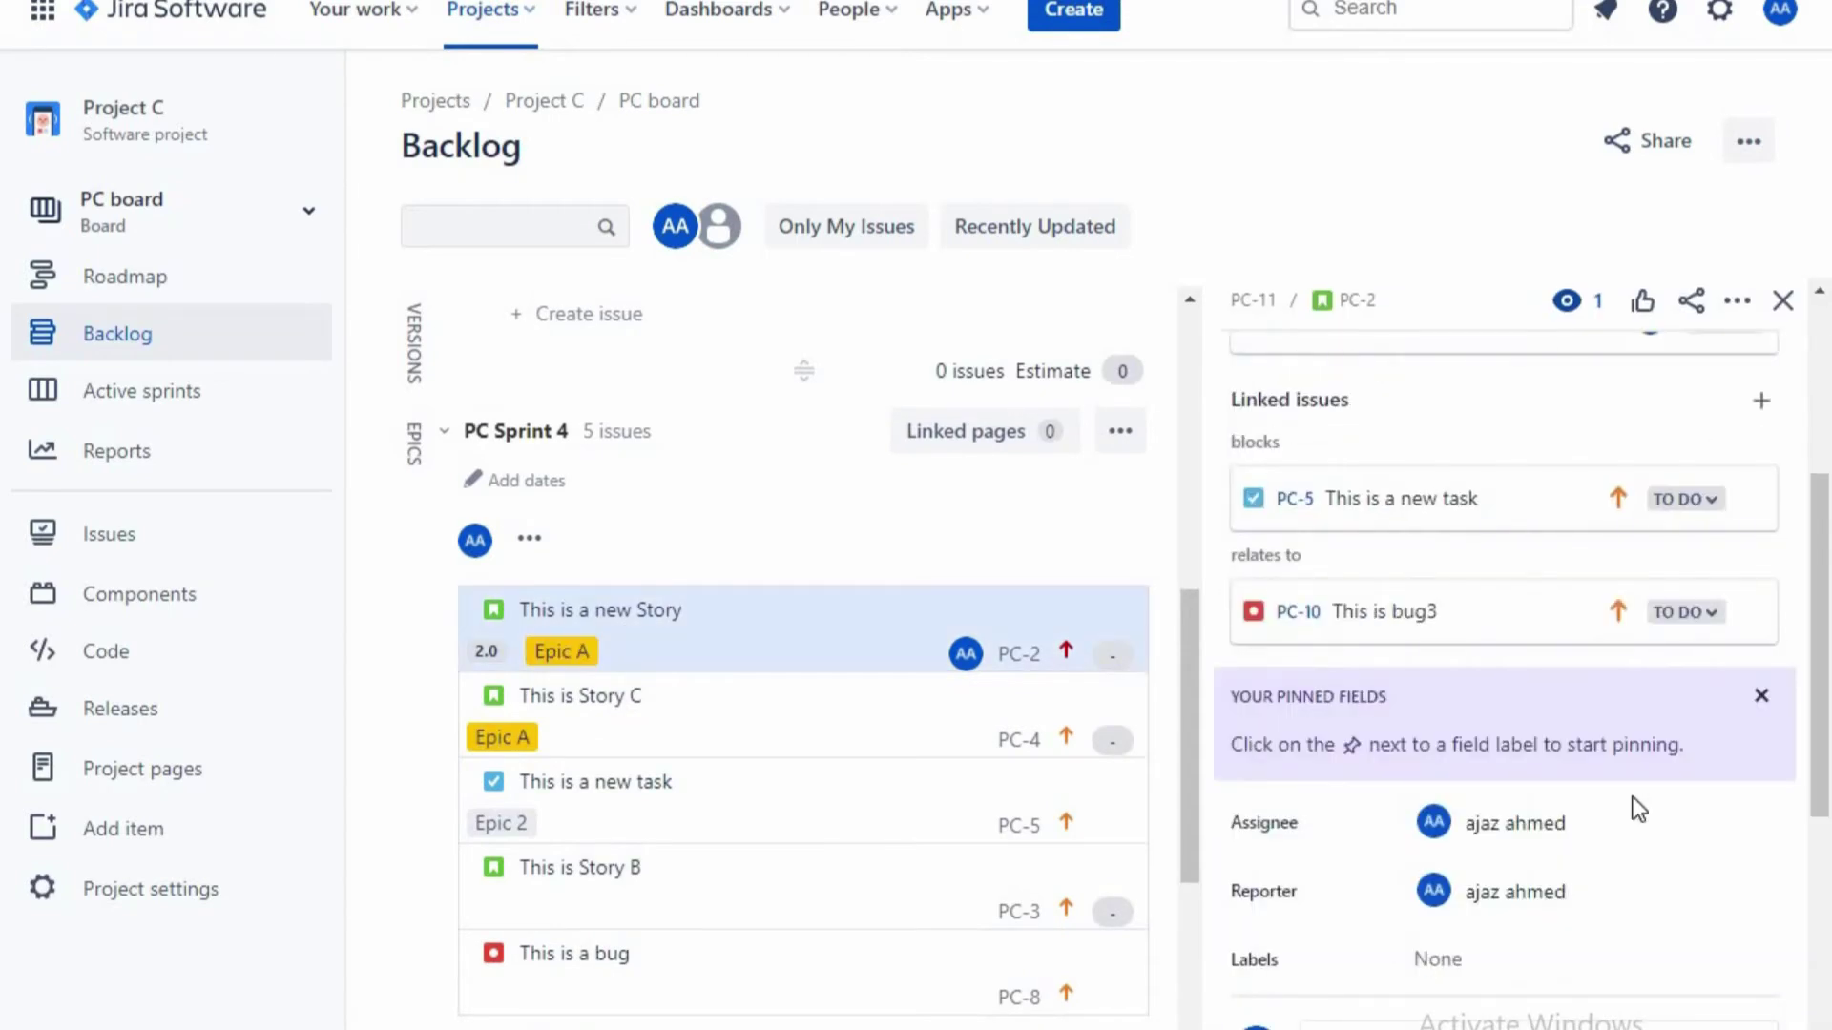
{"action": "scroll", "coordinate": [1639, 809], "scroll_direction": "down", "scroll_amount": 3}
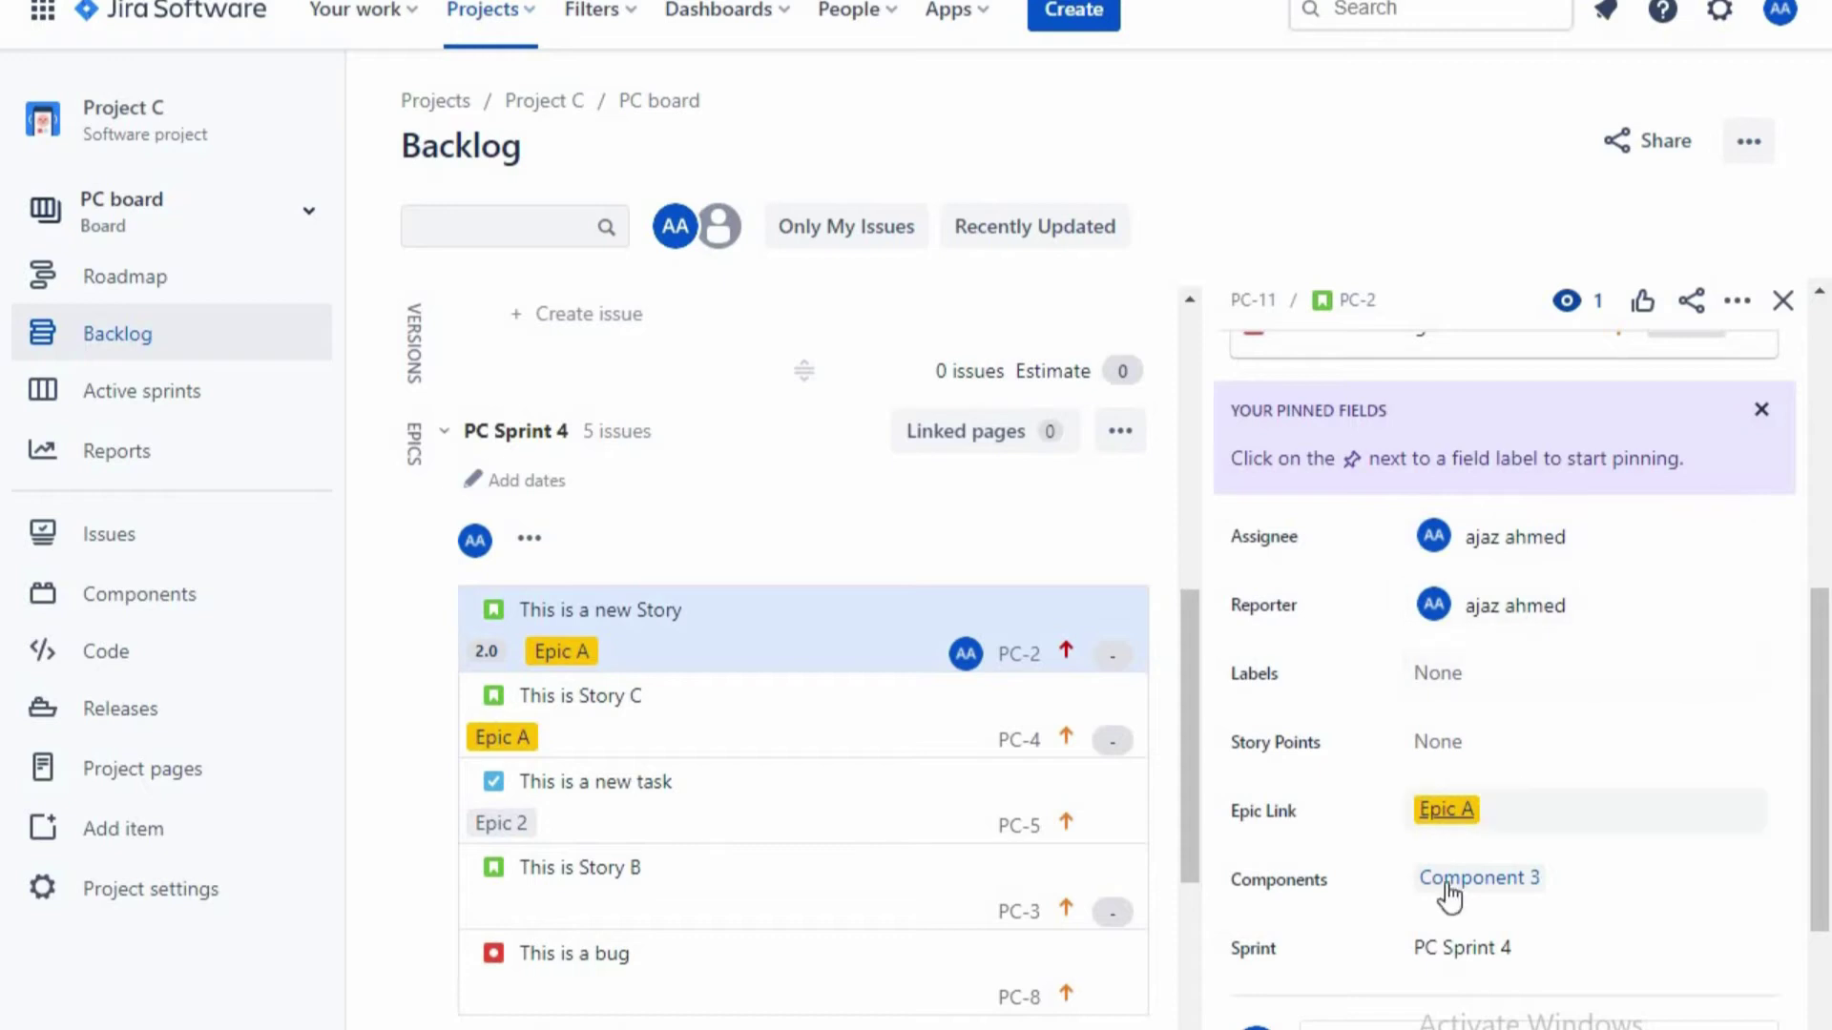
{"action": "left_click", "coordinate": [1450, 740]}
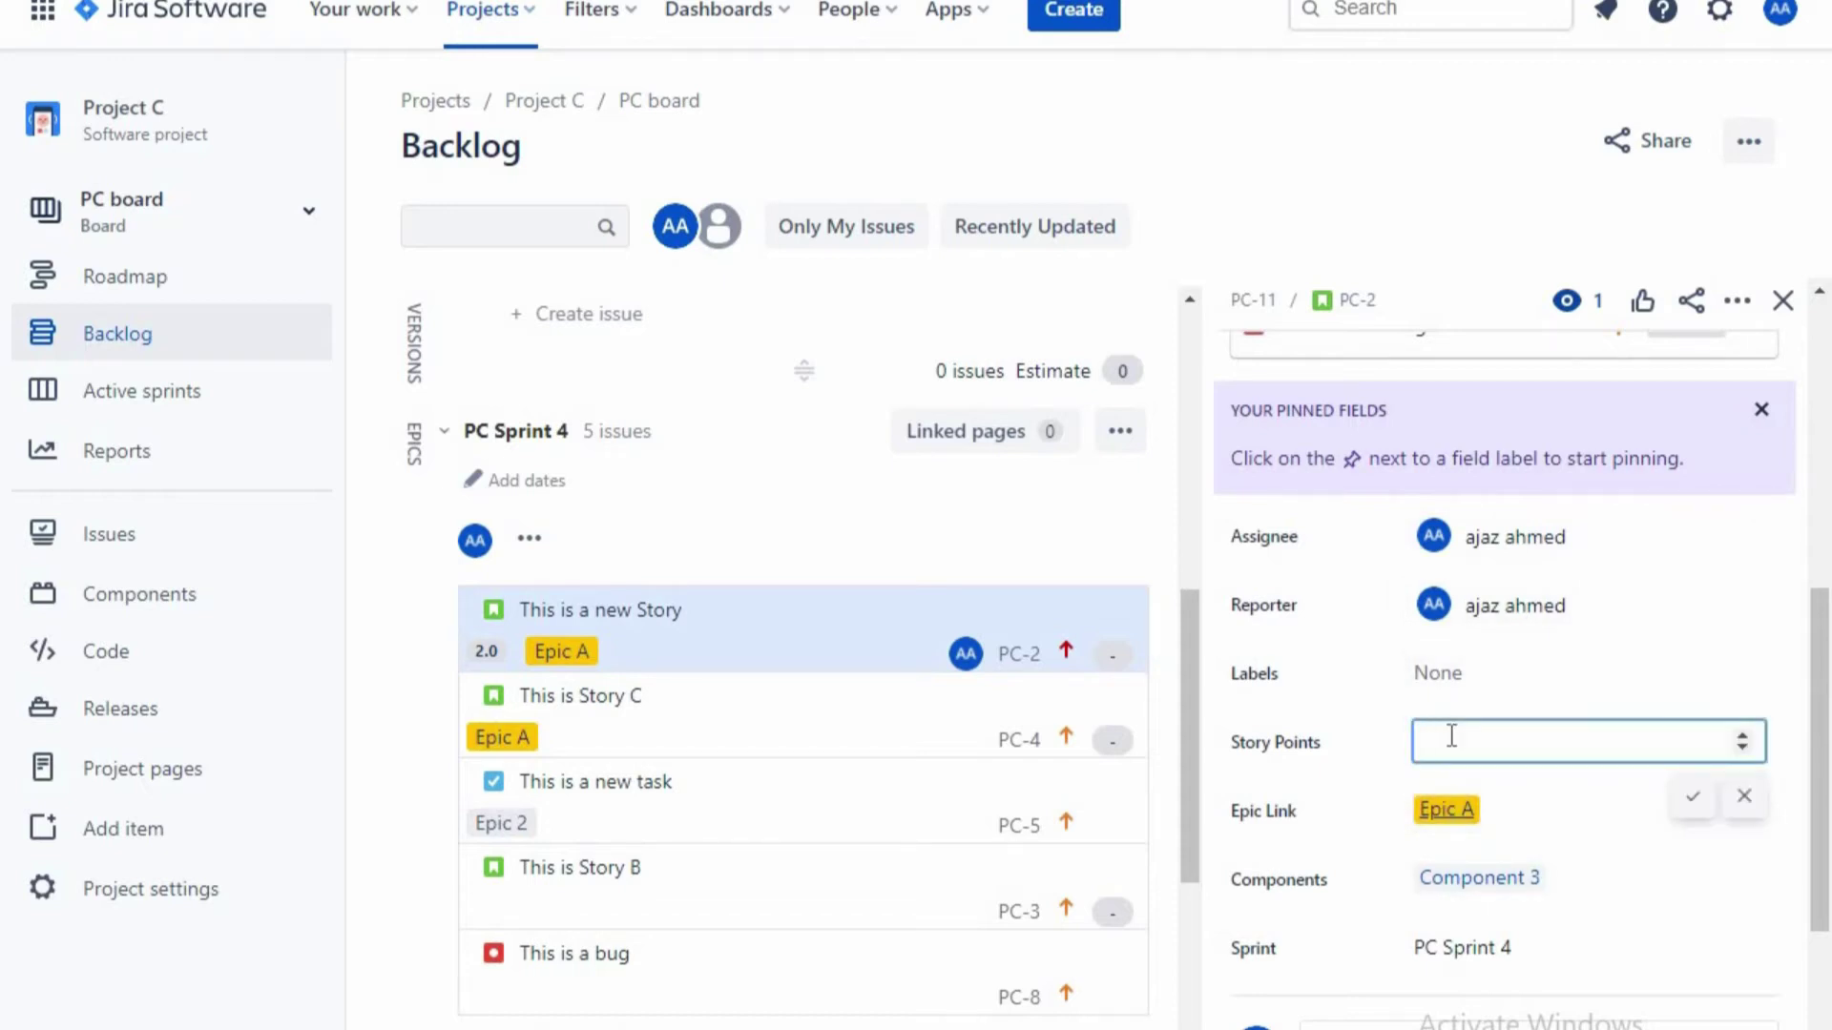
{"action": "left_click", "coordinate": [1685, 798]}
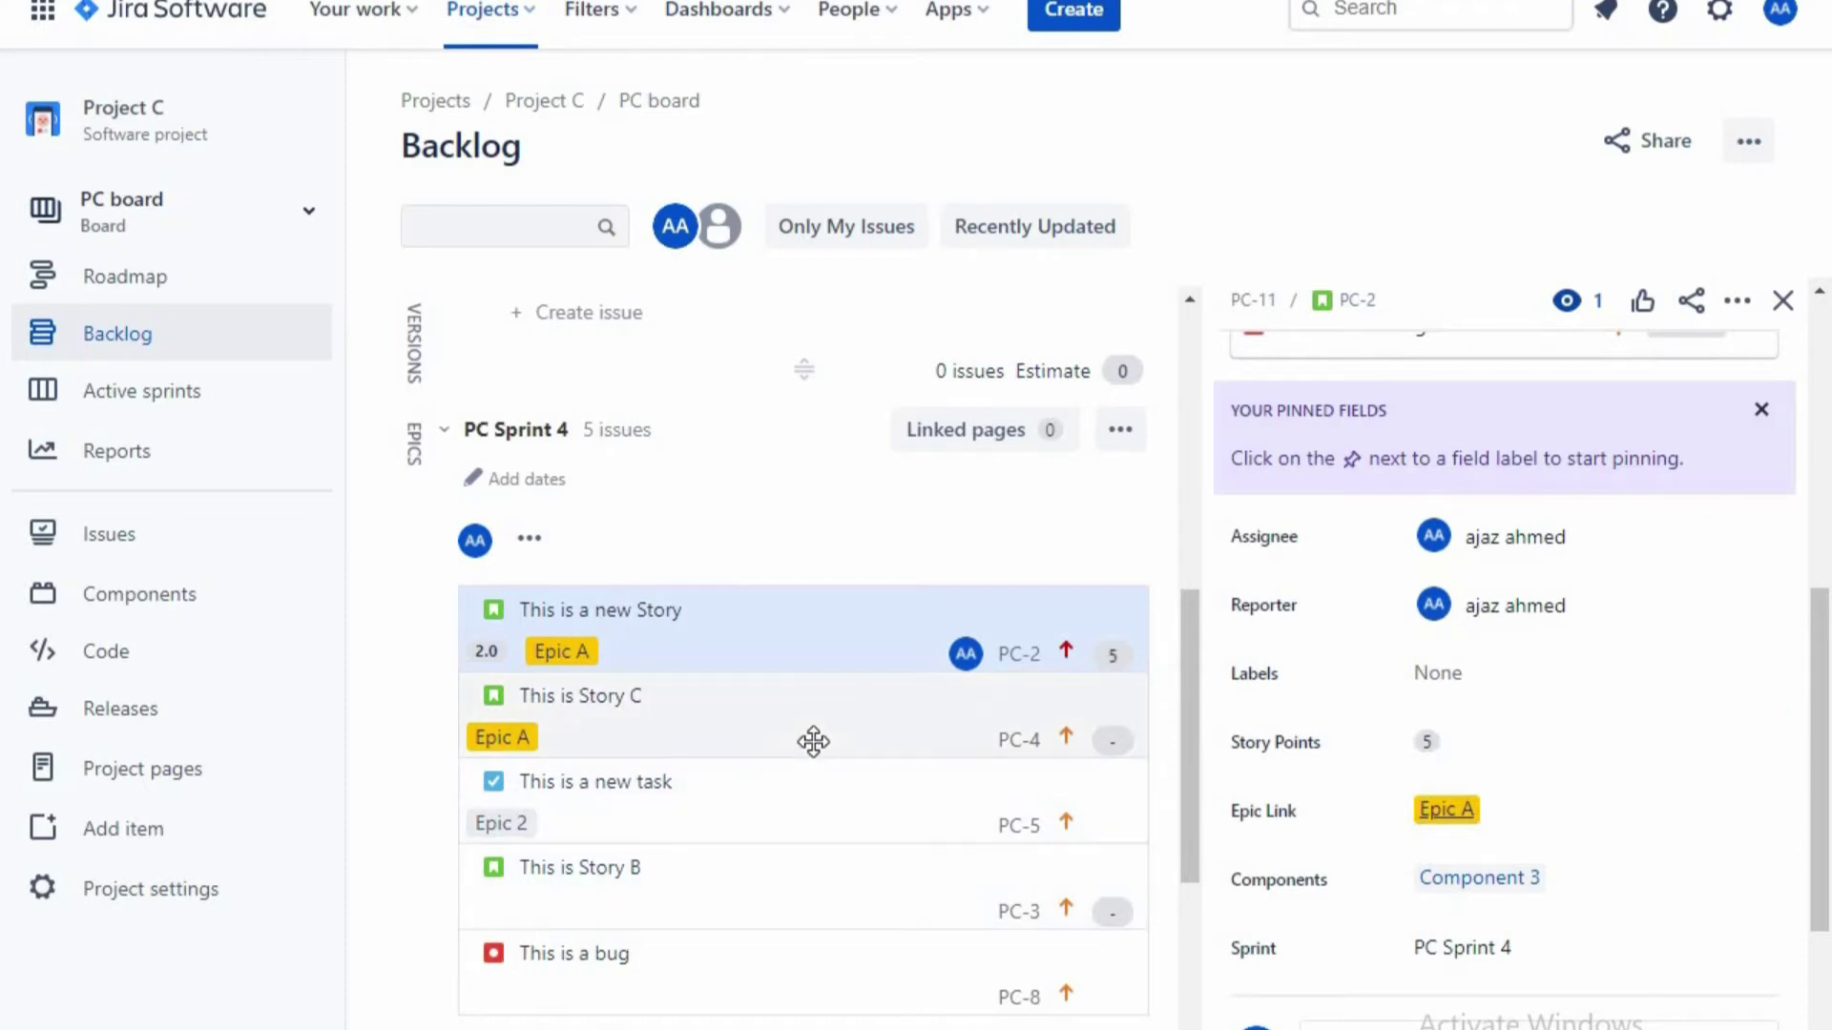
{"action": "scroll", "coordinate": [813, 741], "scroll_direction": "down", "scroll_amount": 1}
{"action": "scroll", "coordinate": [683, 638], "scroll_direction": "up", "scroll_amount": 3}
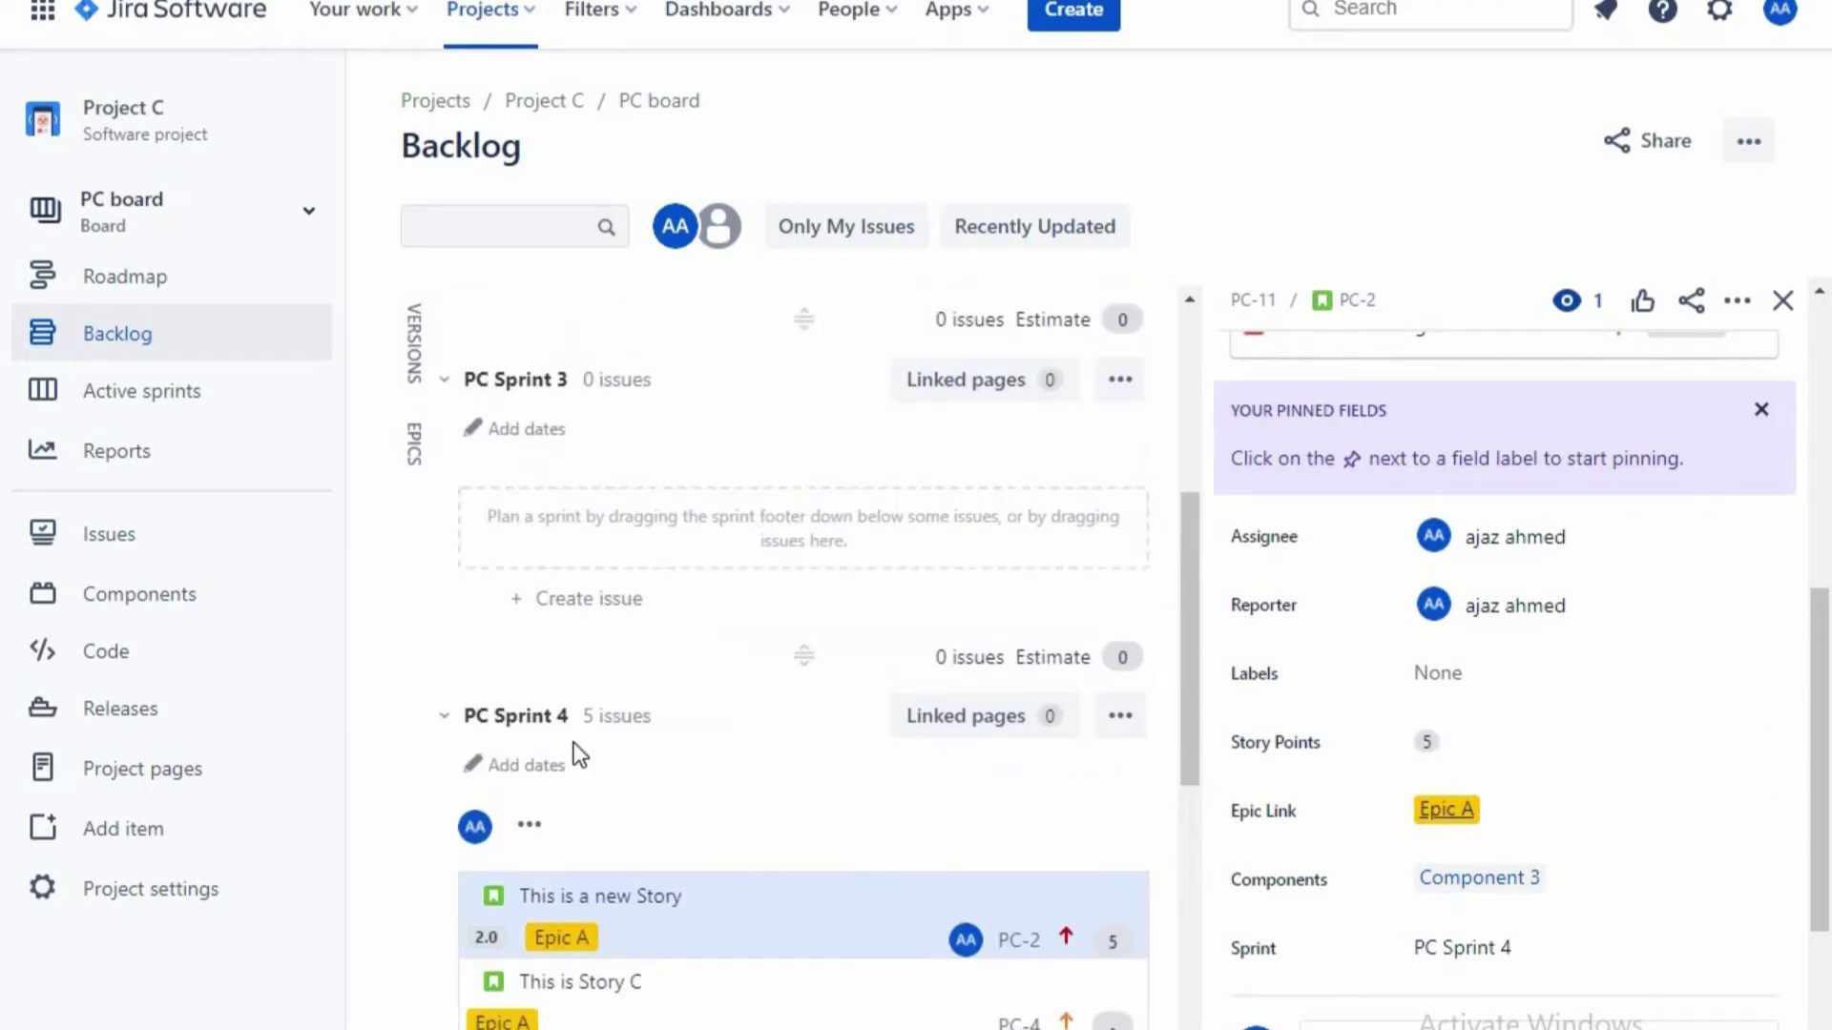
{"action": "scroll", "coordinate": [675, 789], "scroll_direction": "down", "scroll_amount": 7}
{"action": "scroll", "coordinate": [712, 663], "scroll_direction": "up", "scroll_amount": 4}
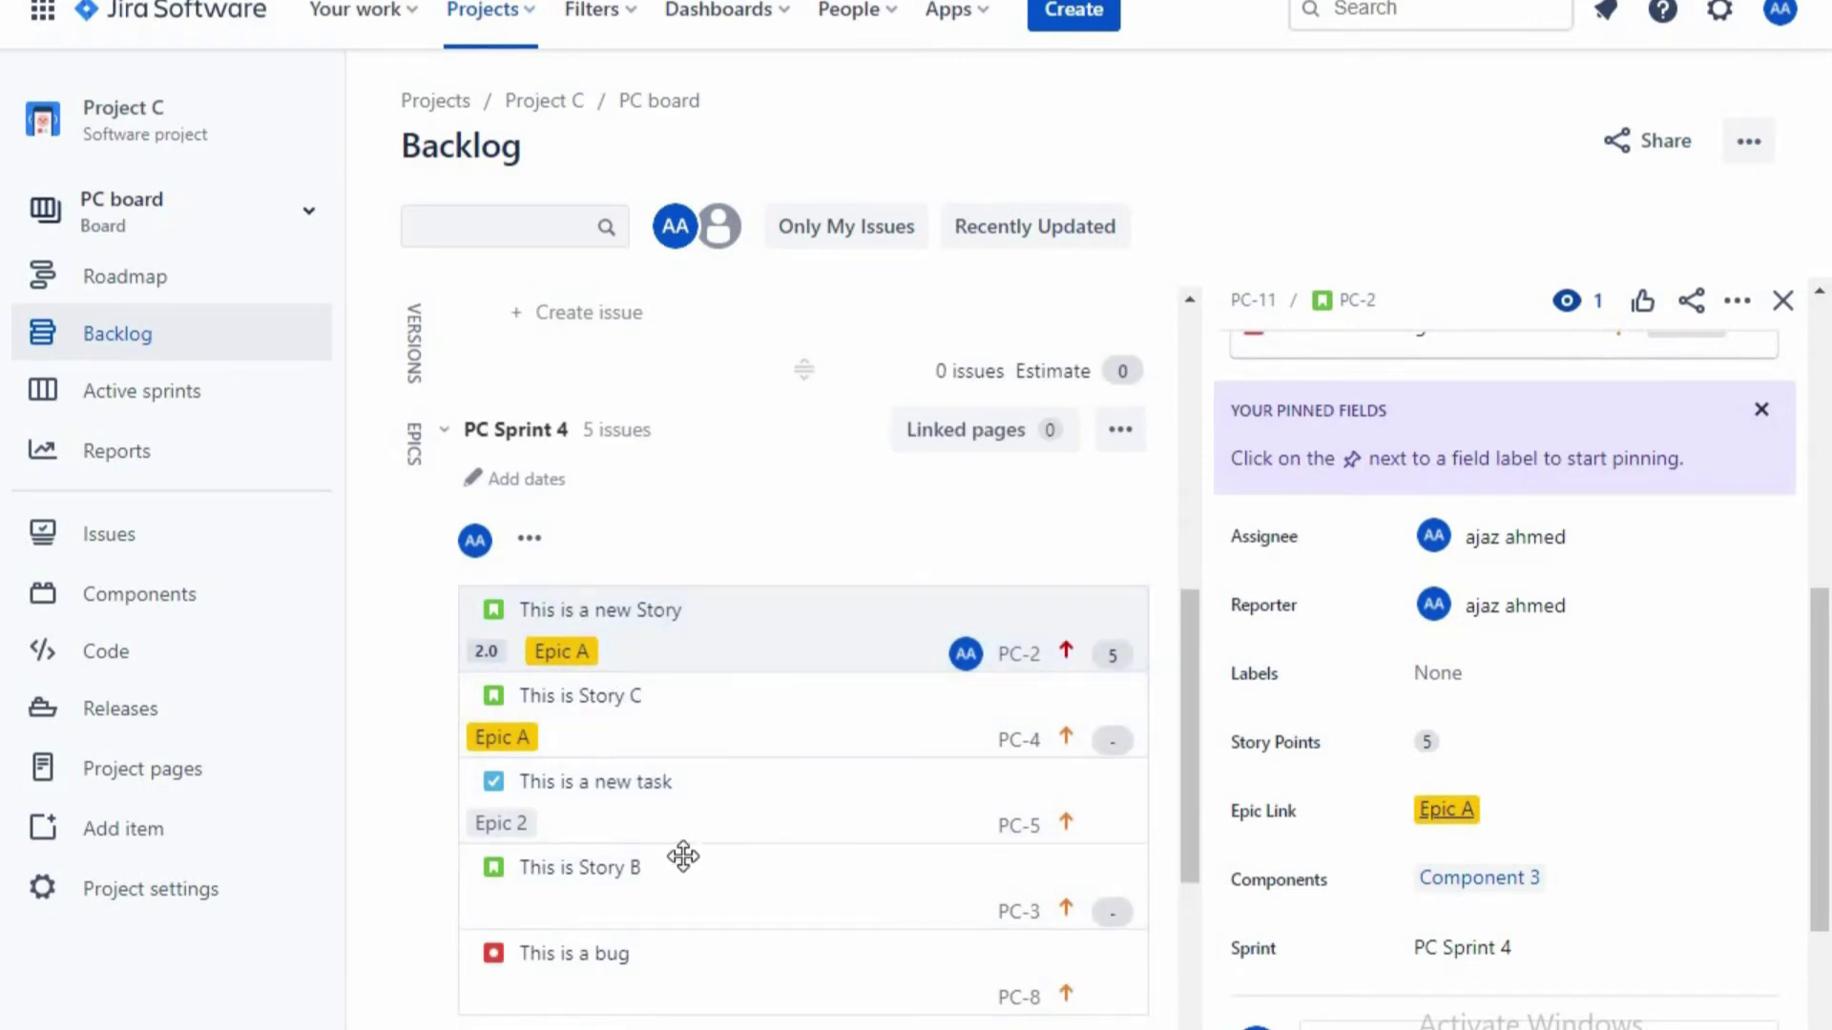
{"action": "scroll", "coordinate": [753, 602], "scroll_direction": "down", "scroll_amount": 3}
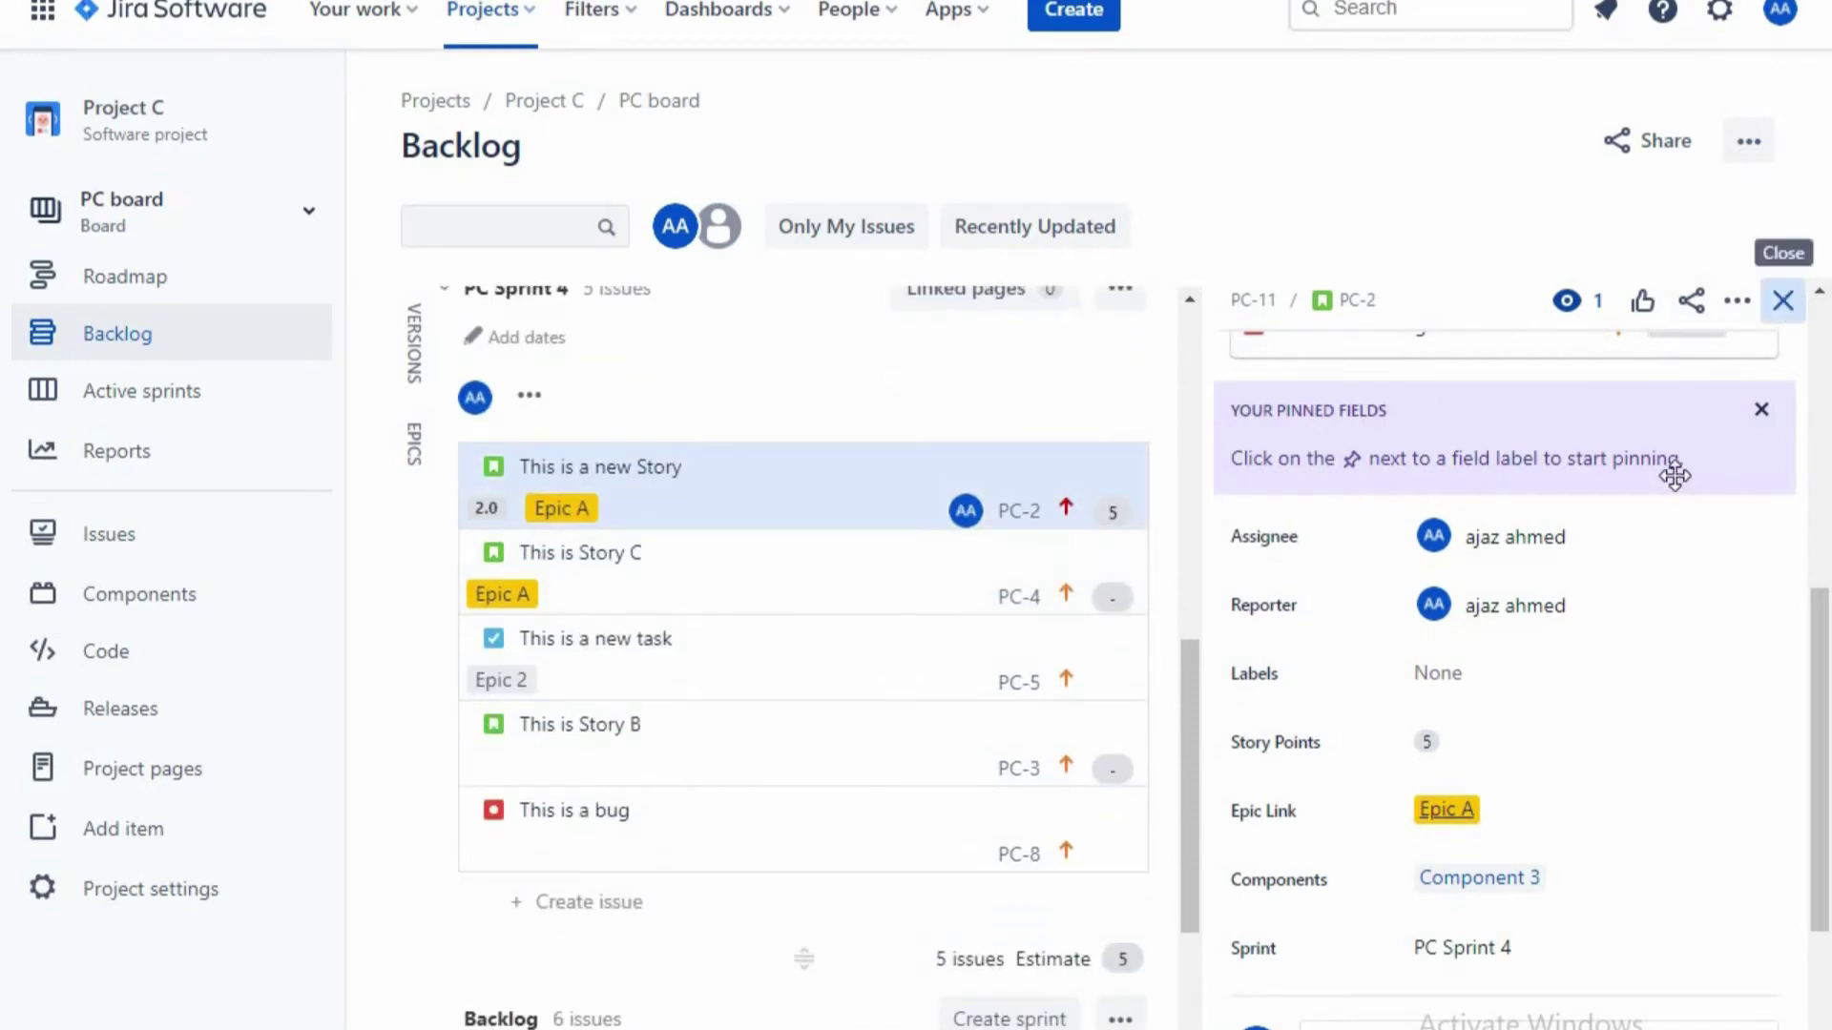
- Close PC-2's details, review the backlog, and check PC Sprint 4's workload by assignee
{"action": "left_click", "coordinate": [1784, 302]}
{"action": "scroll", "coordinate": [1355, 573], "scroll_direction": "up", "scroll_amount": 3}
{"action": "scroll", "coordinate": [1367, 588], "scroll_direction": "down", "scroll_amount": 3}
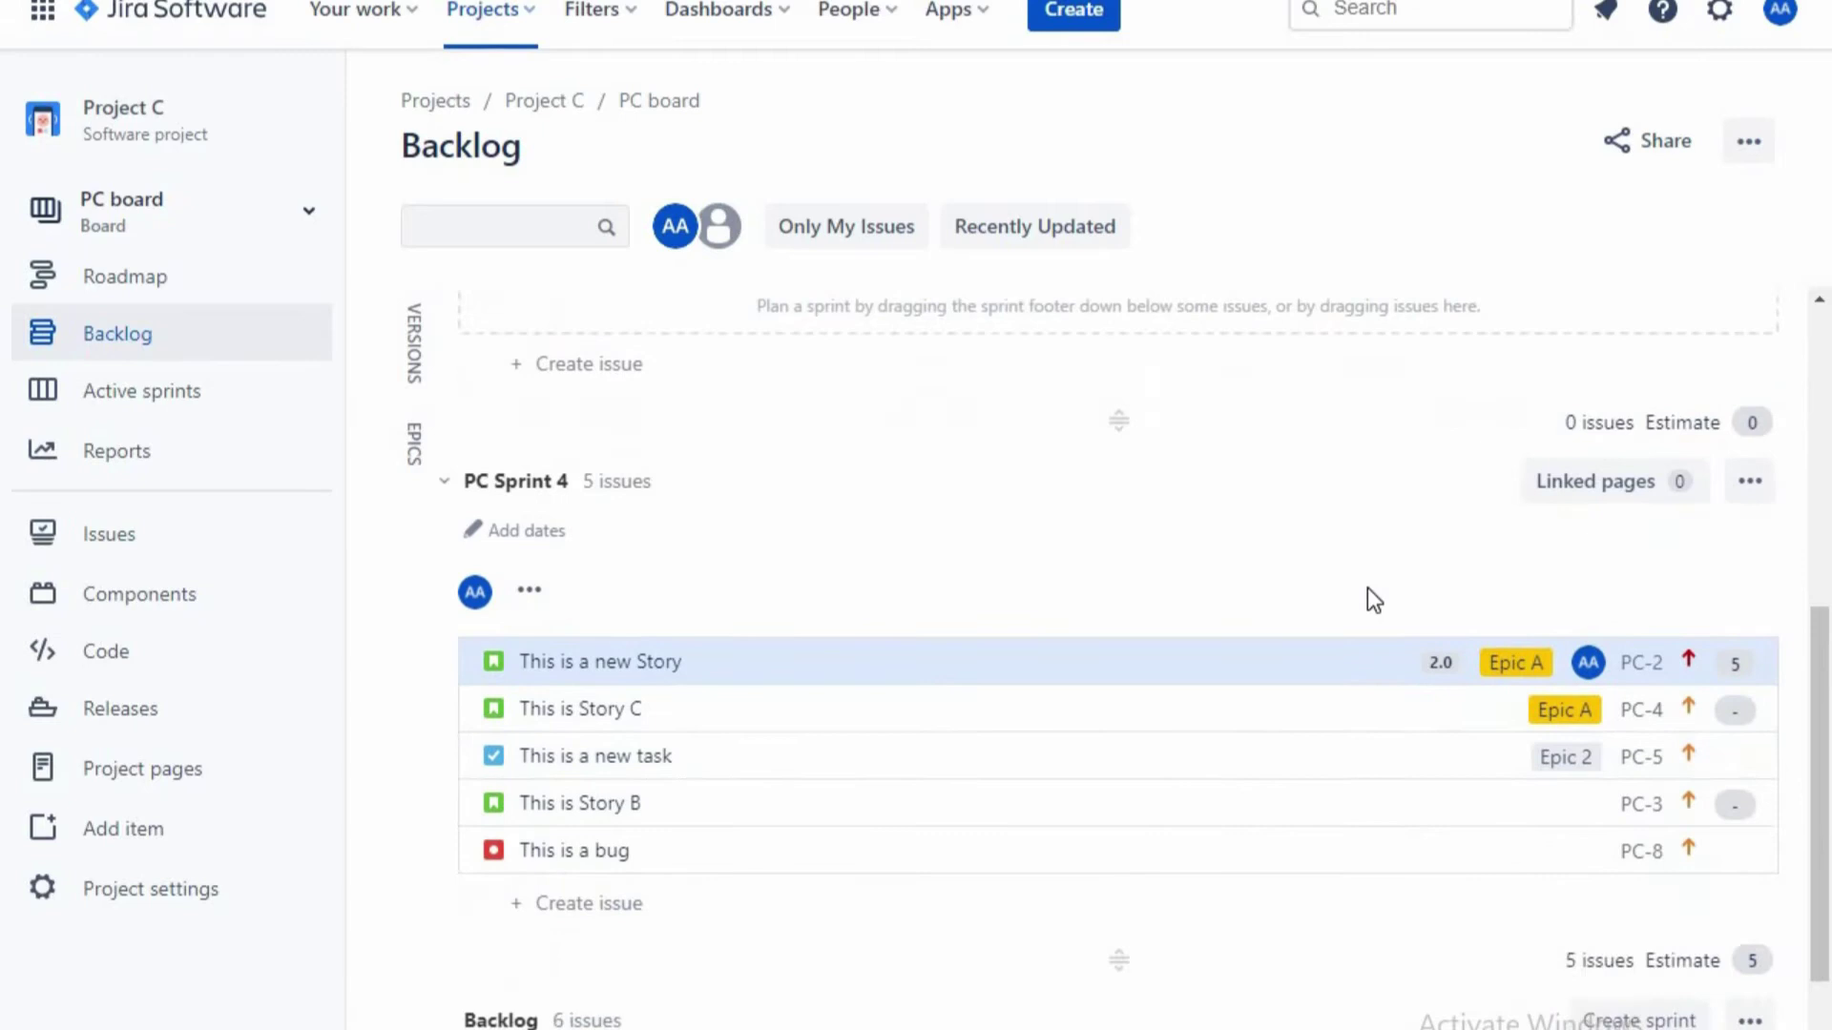
{"action": "scroll", "coordinate": [1366, 587], "scroll_direction": "up", "scroll_amount": 6}
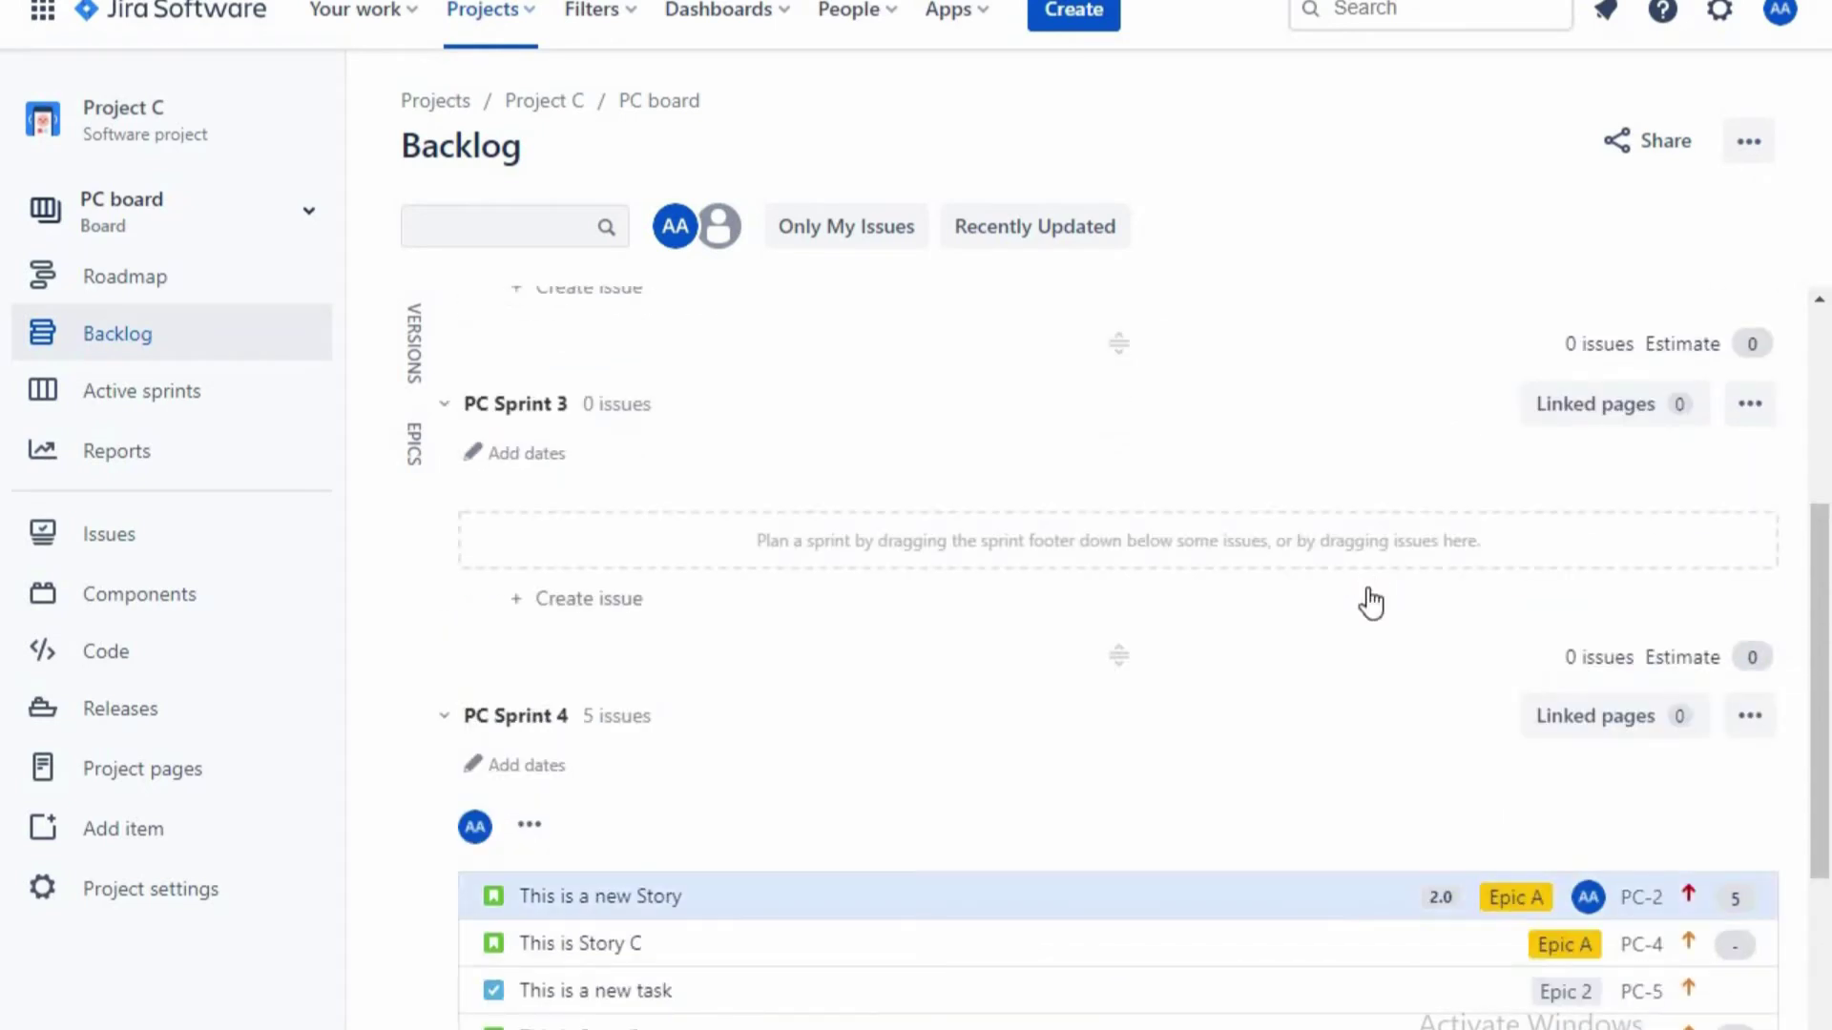
{"action": "scroll", "coordinate": [1371, 601], "scroll_direction": "down", "scroll_amount": 3}
{"action": "scroll", "coordinate": [1408, 603], "scroll_direction": "down", "scroll_amount": 3}
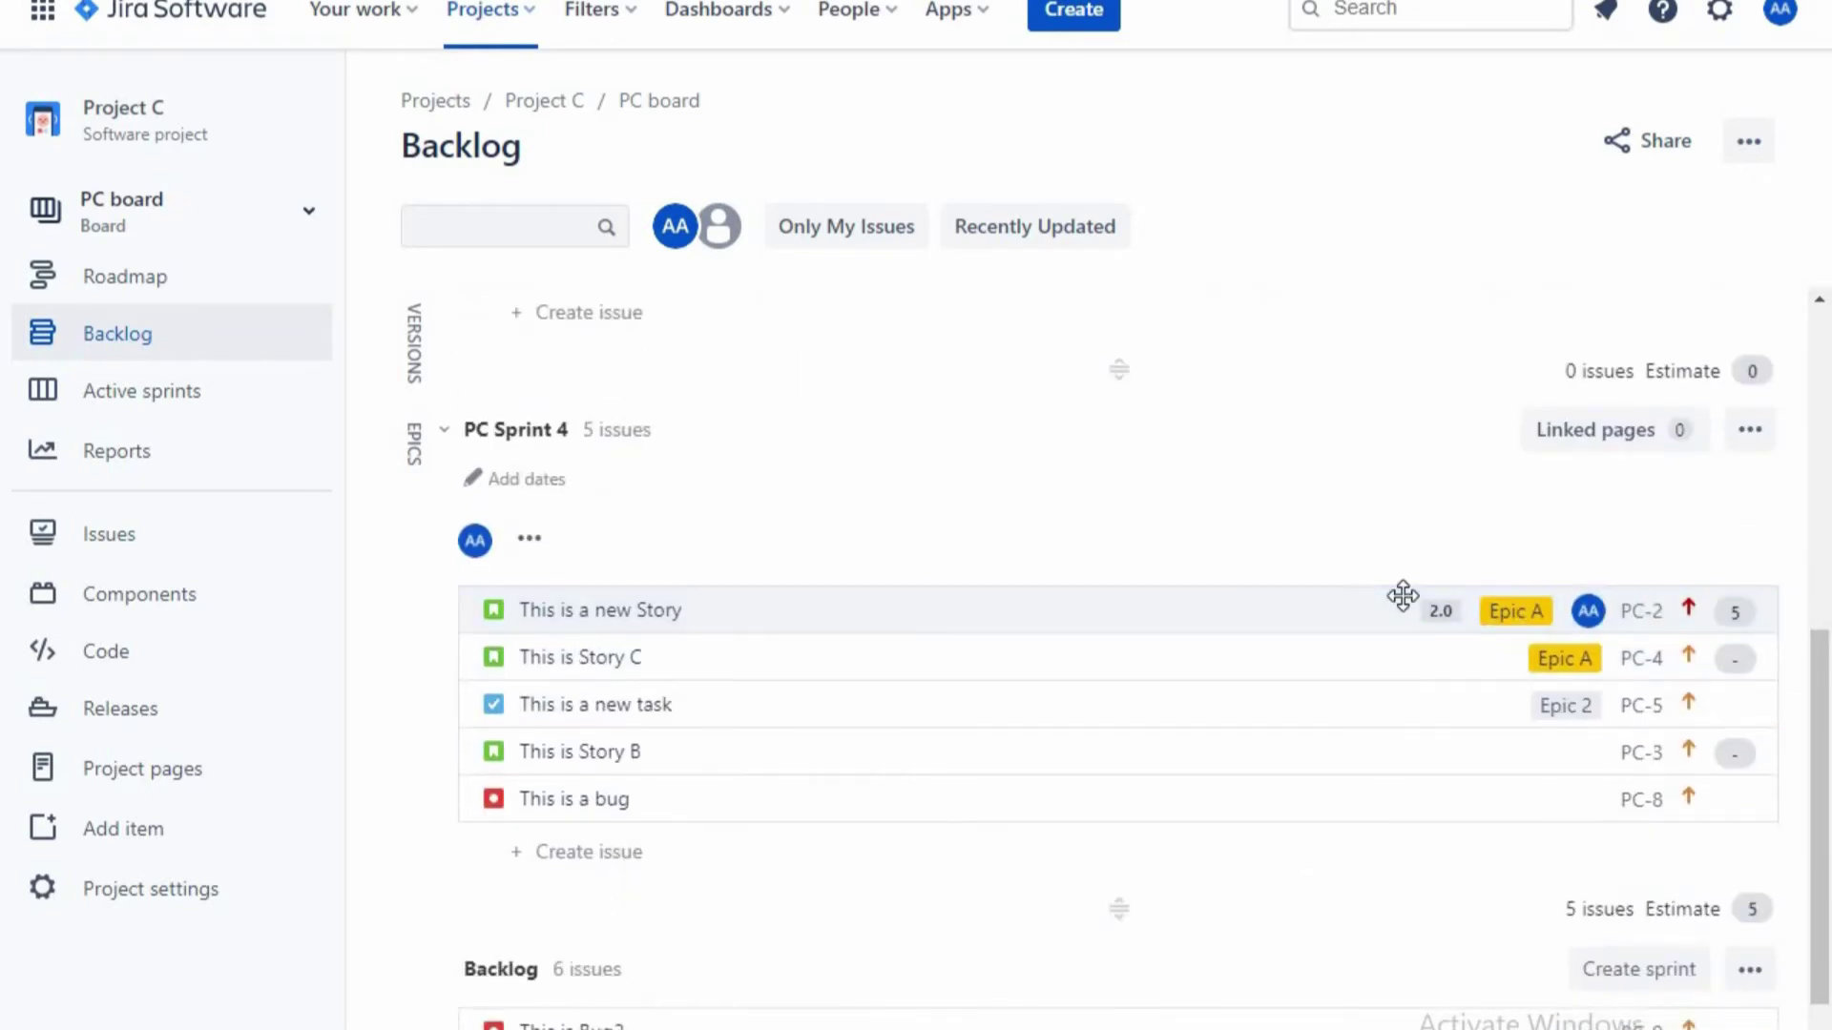
{"action": "scroll", "coordinate": [1407, 603], "scroll_direction": "down", "scroll_amount": 3}
{"action": "scroll", "coordinate": [1408, 603], "scroll_direction": "up", "scroll_amount": 6}
{"action": "scroll", "coordinate": [1403, 615], "scroll_direction": "up", "scroll_amount": 12}
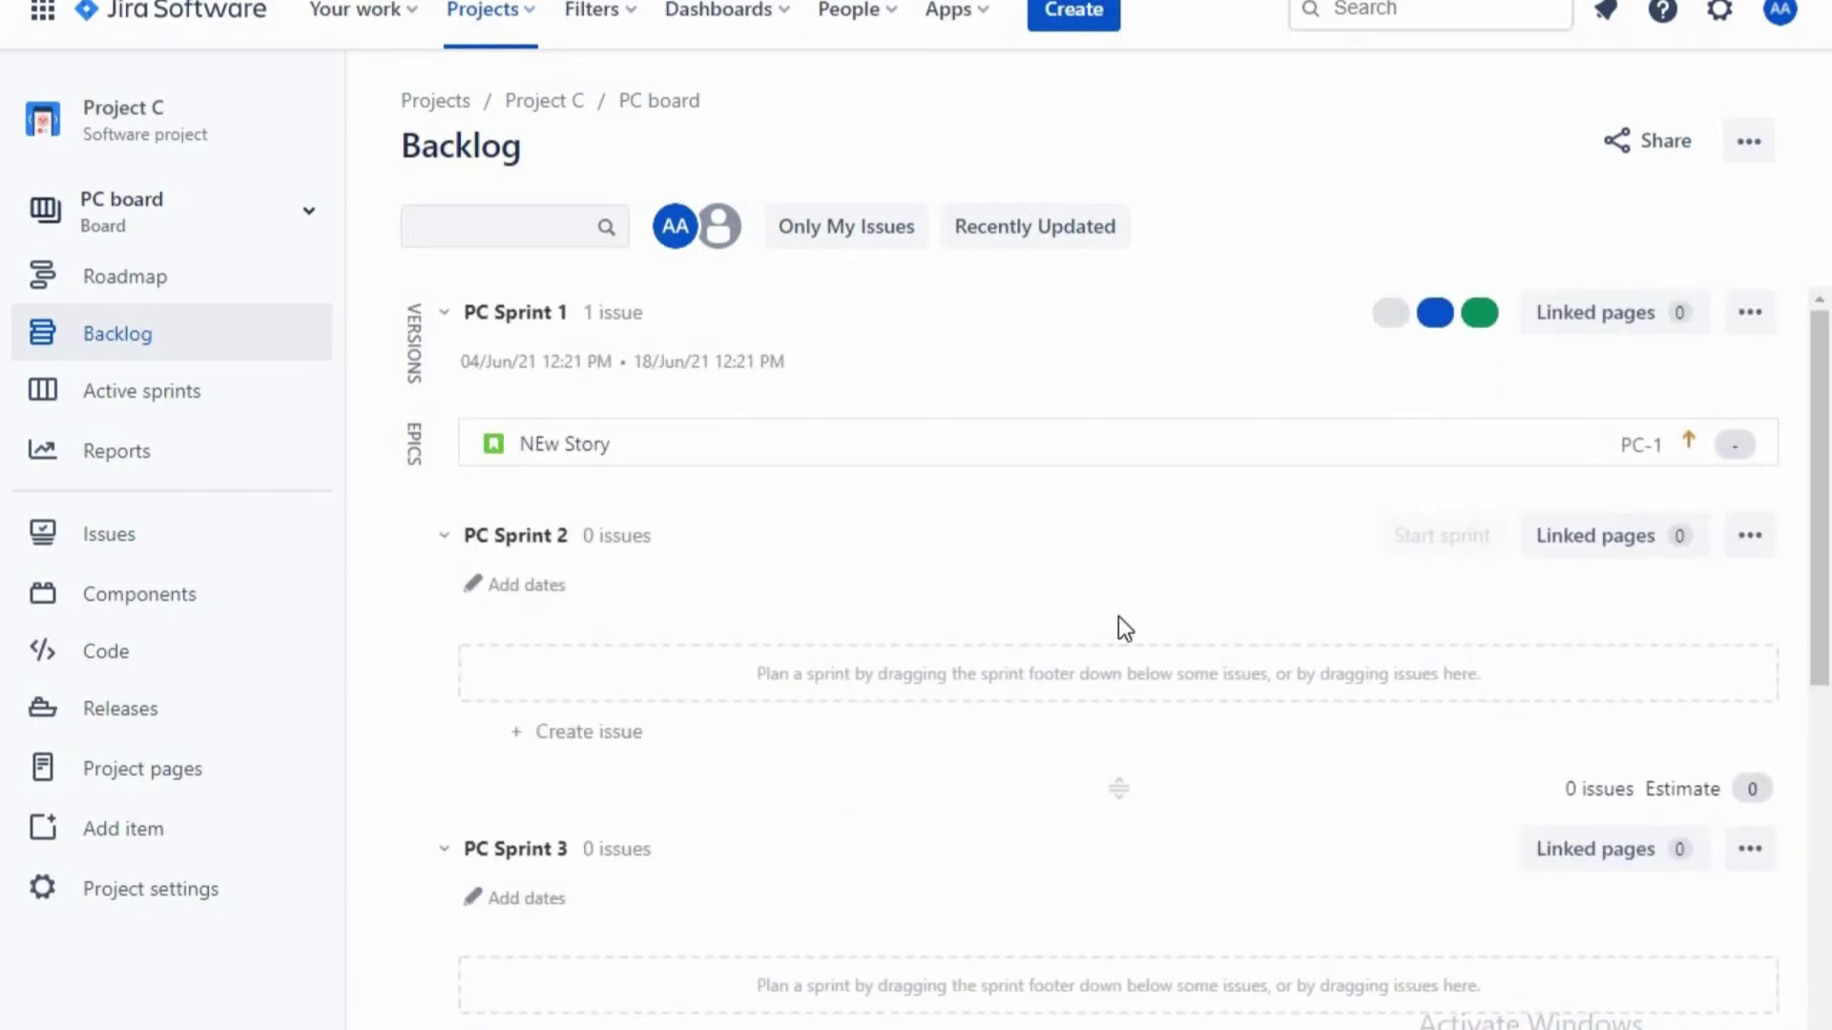
{"action": "scroll", "coordinate": [1119, 617], "scroll_direction": "down", "scroll_amount": 15}
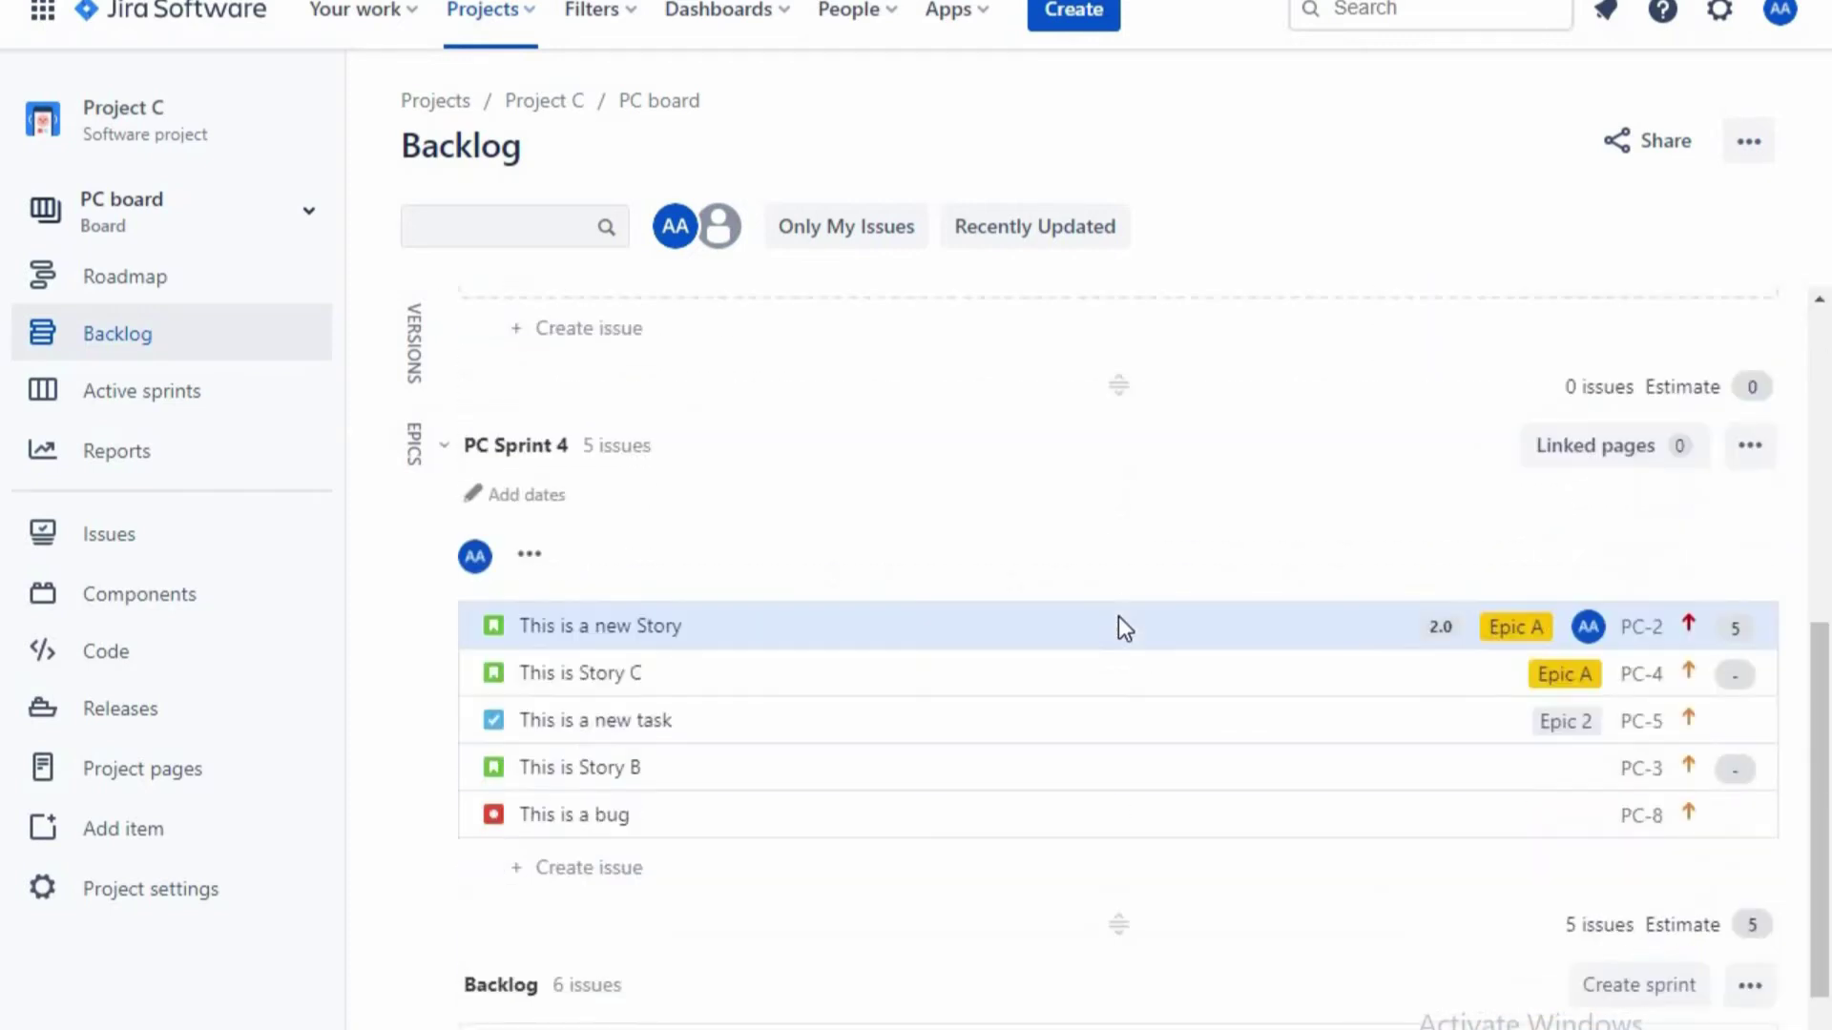
{"action": "left_click", "coordinate": [517, 557]}
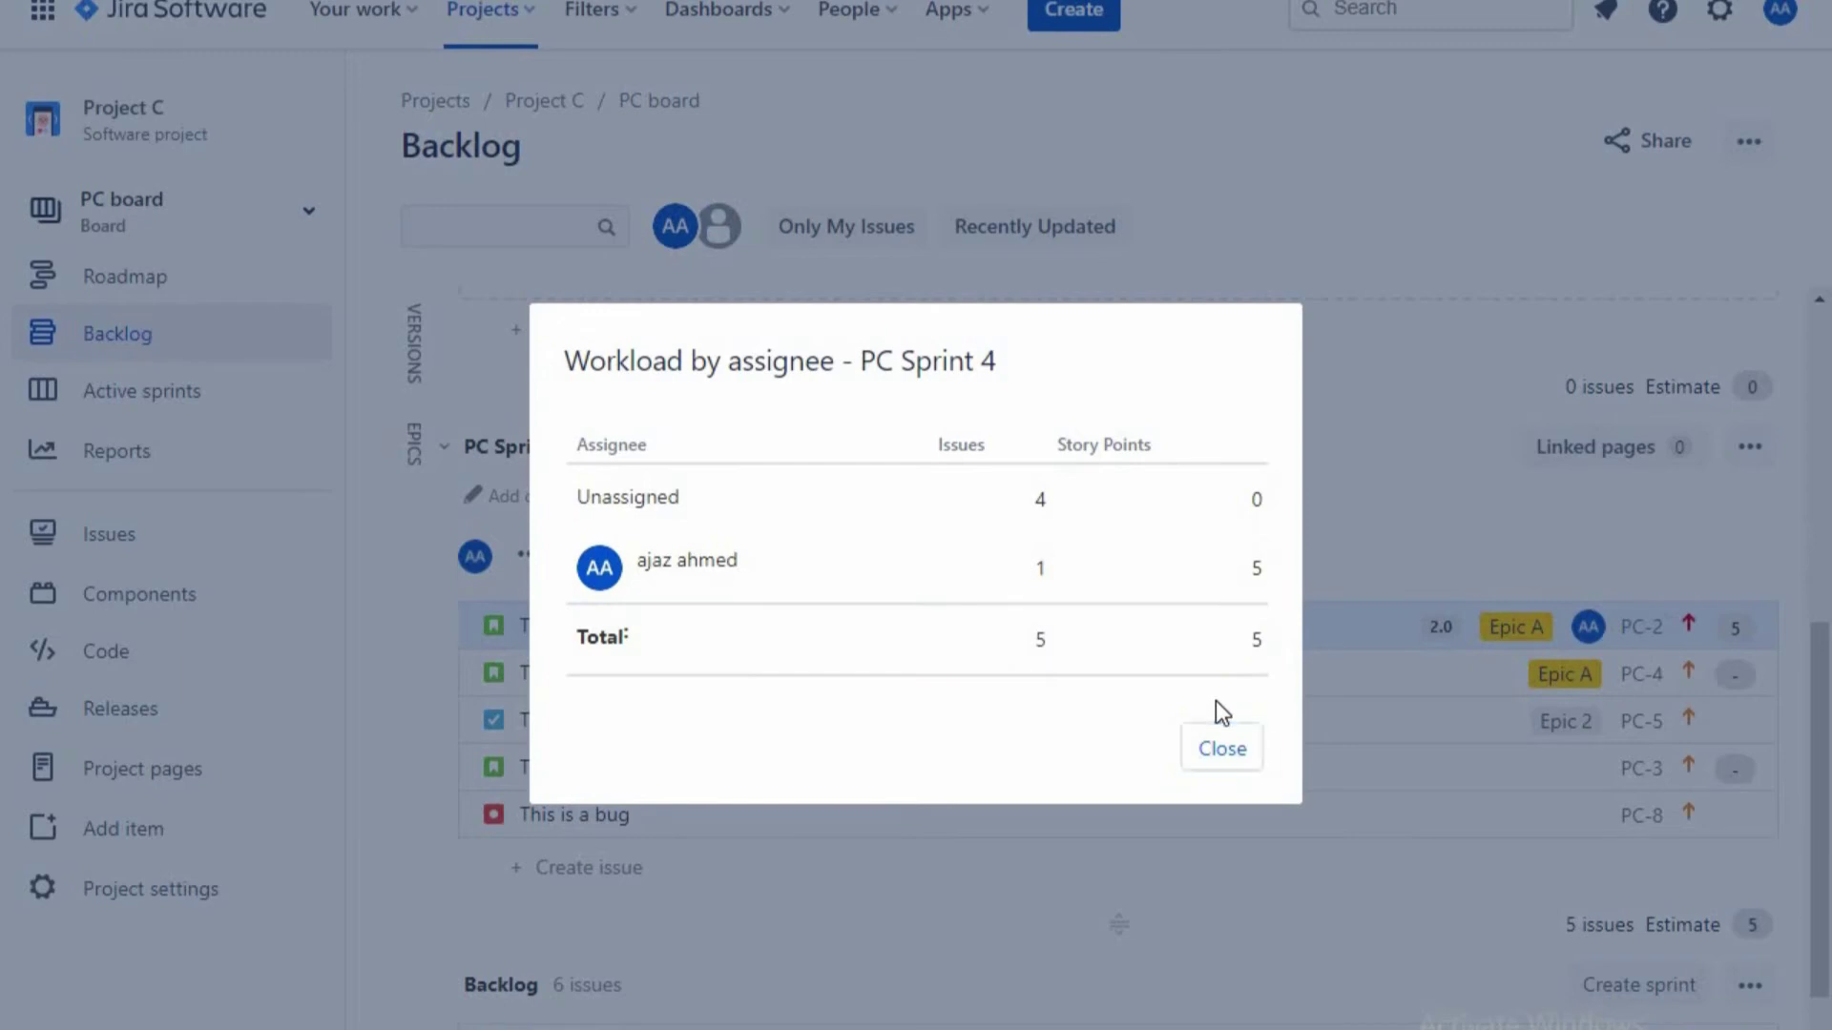
{"action": "left_click", "coordinate": [1225, 748]}
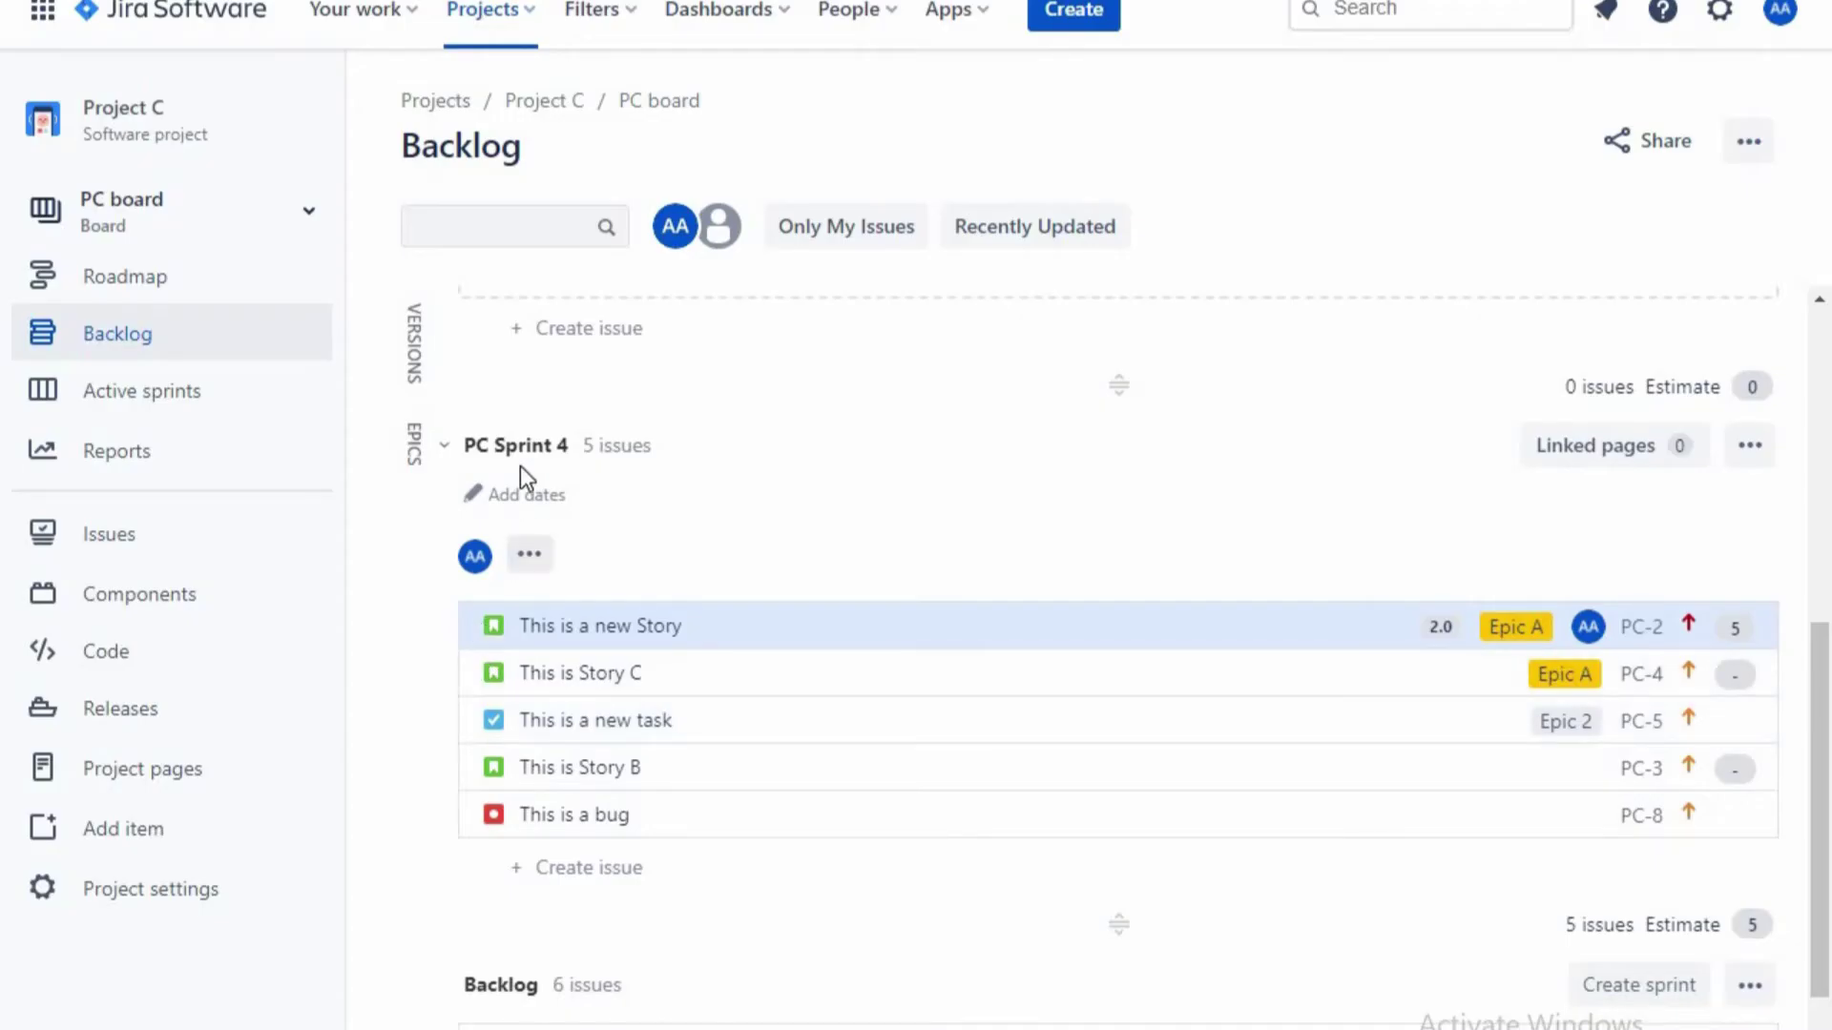
- Edit PC Sprint 4 and set its start date to 8 June
{"action": "left_click", "coordinate": [1749, 448]}
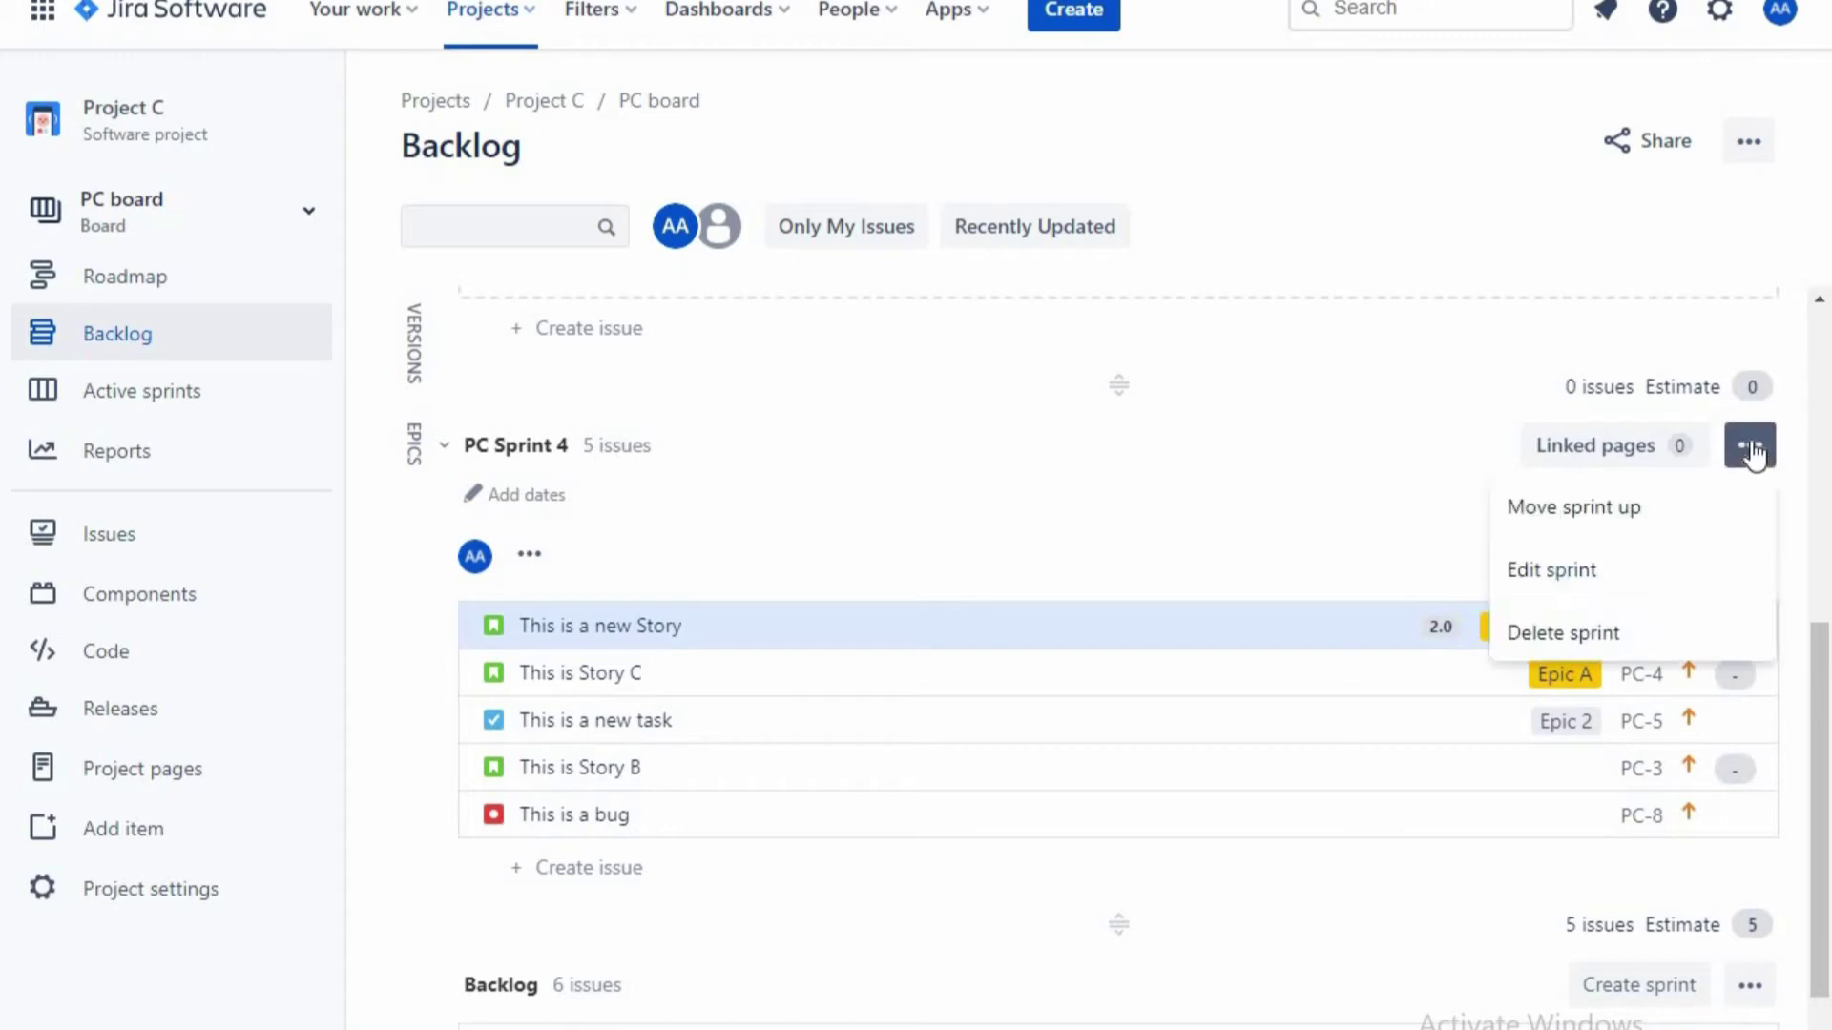
{"action": "left_click", "coordinate": [1566, 568]}
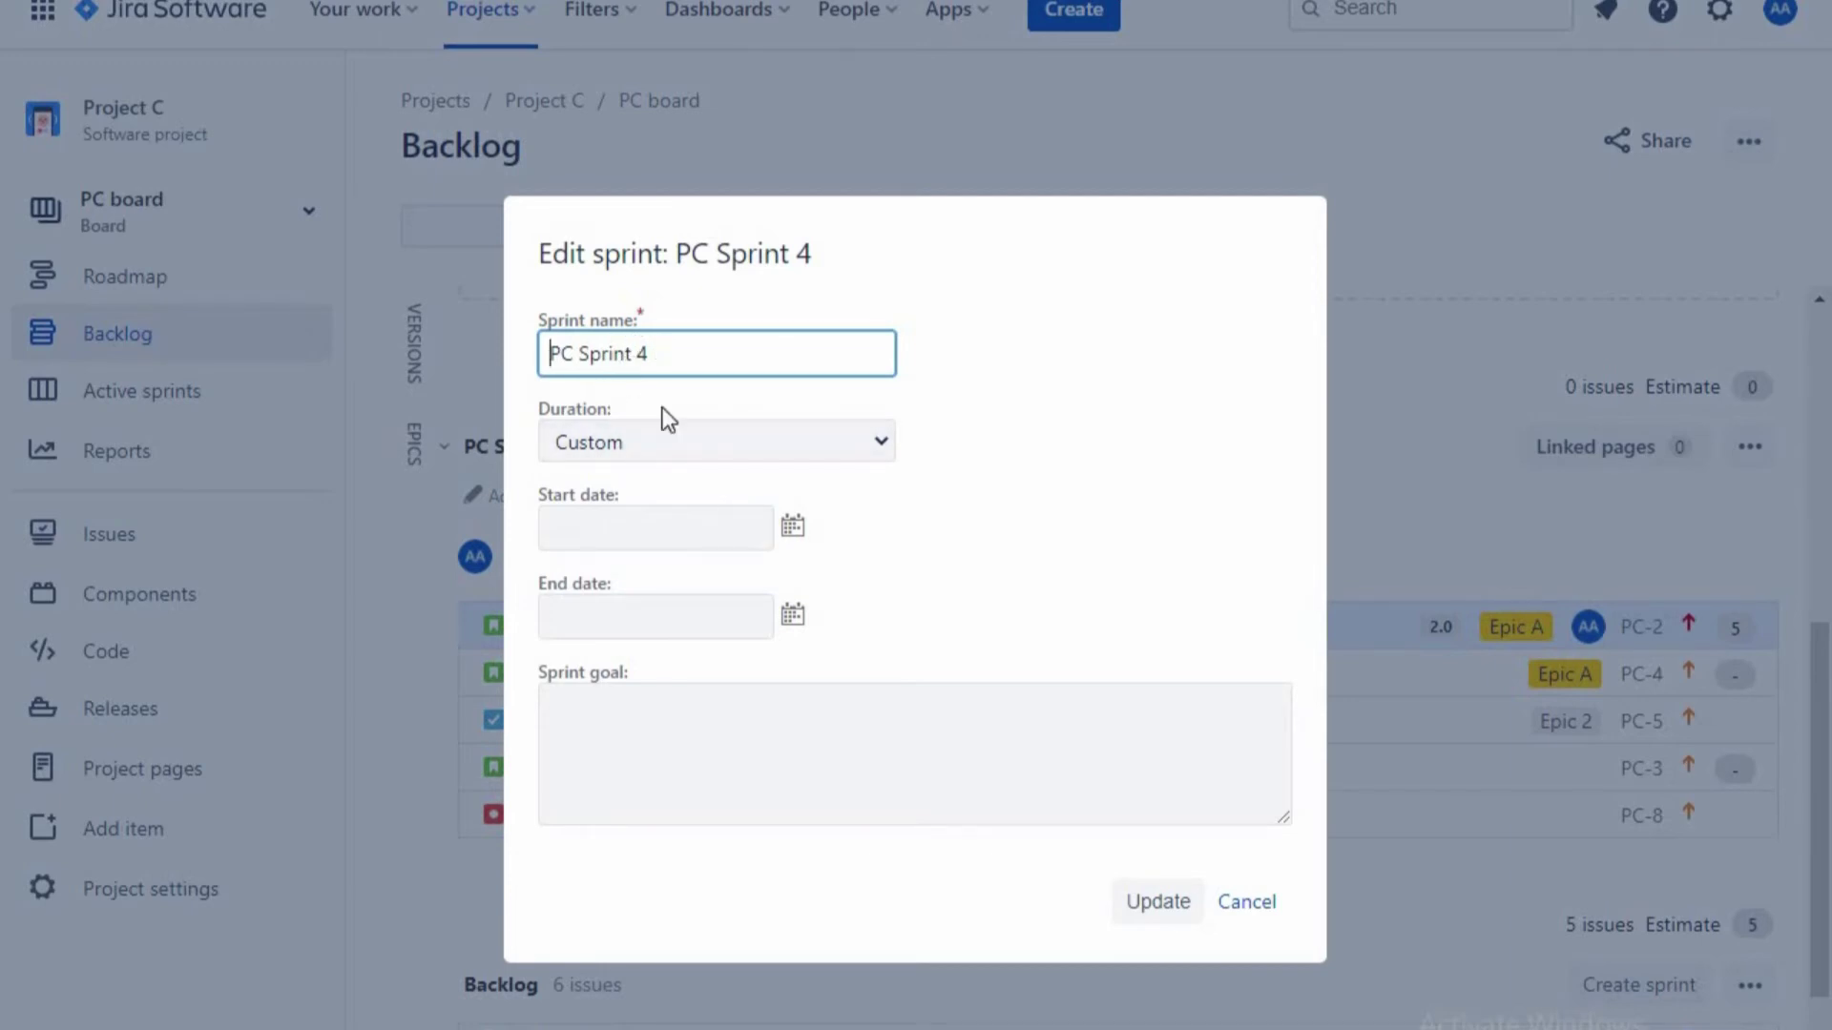
{"action": "left_click", "coordinate": [795, 538]}
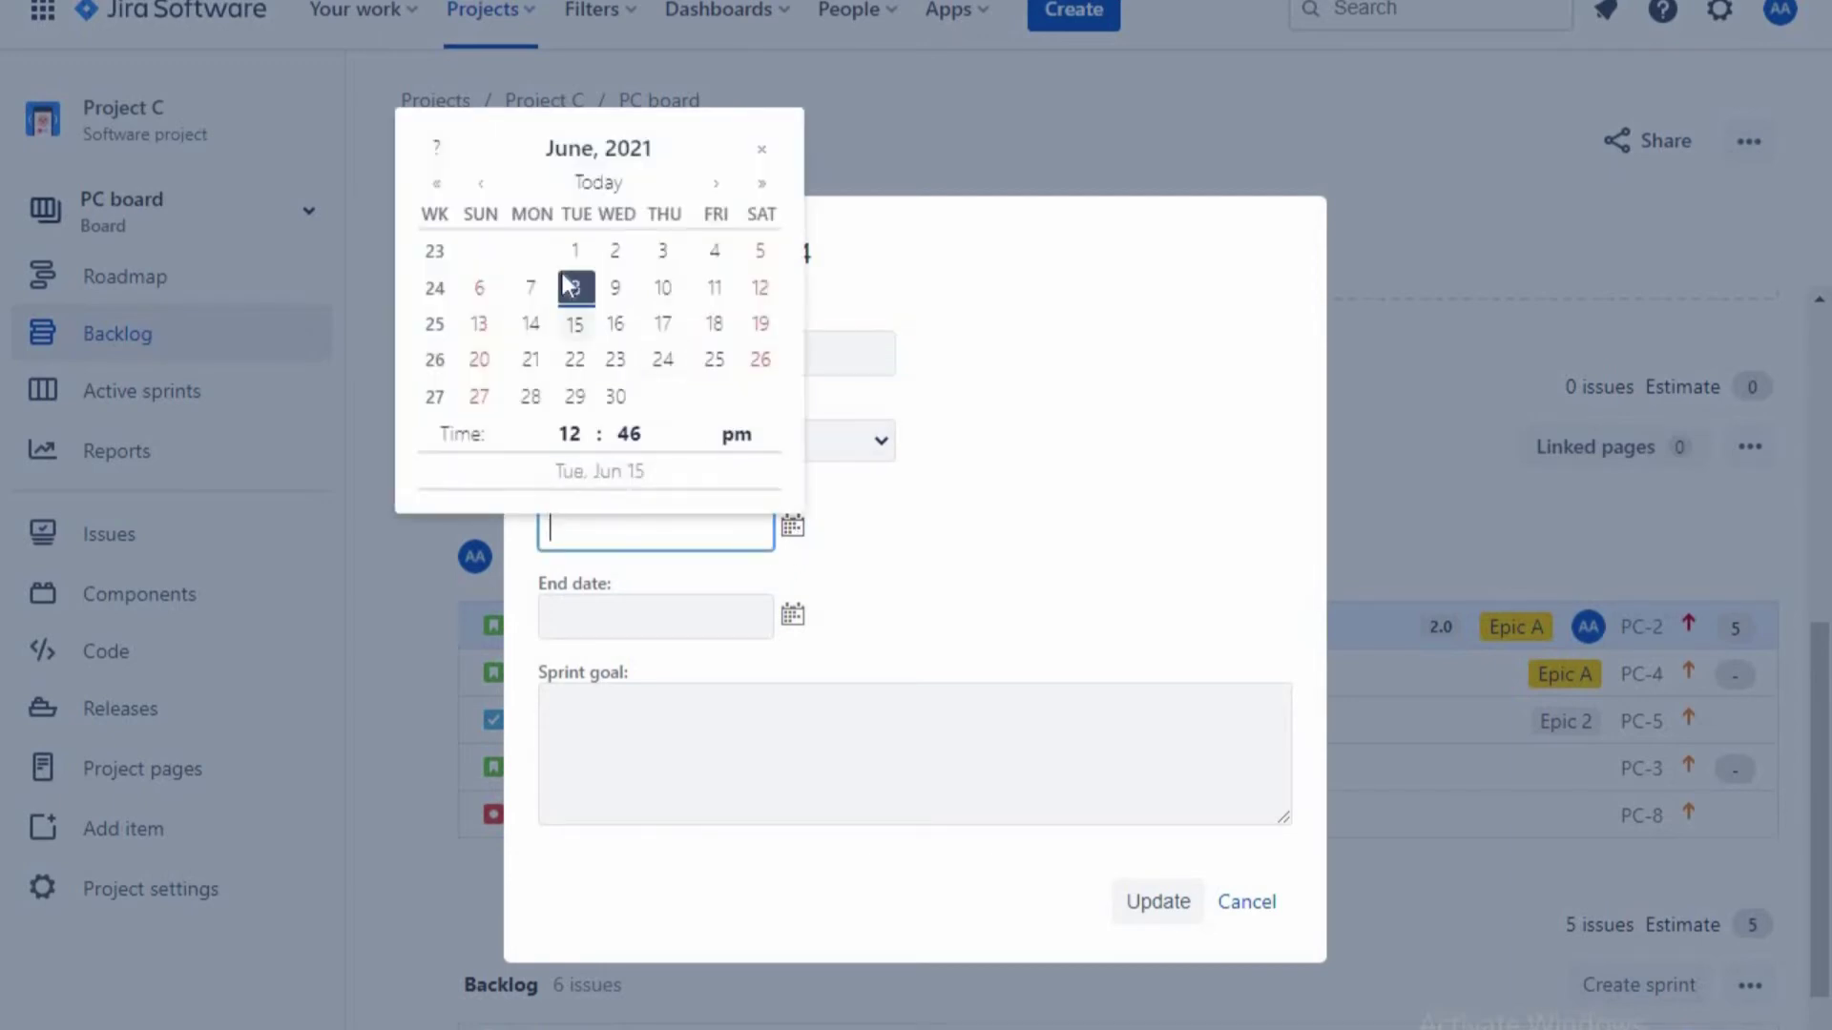
{"action": "left_click", "coordinate": [575, 288]}
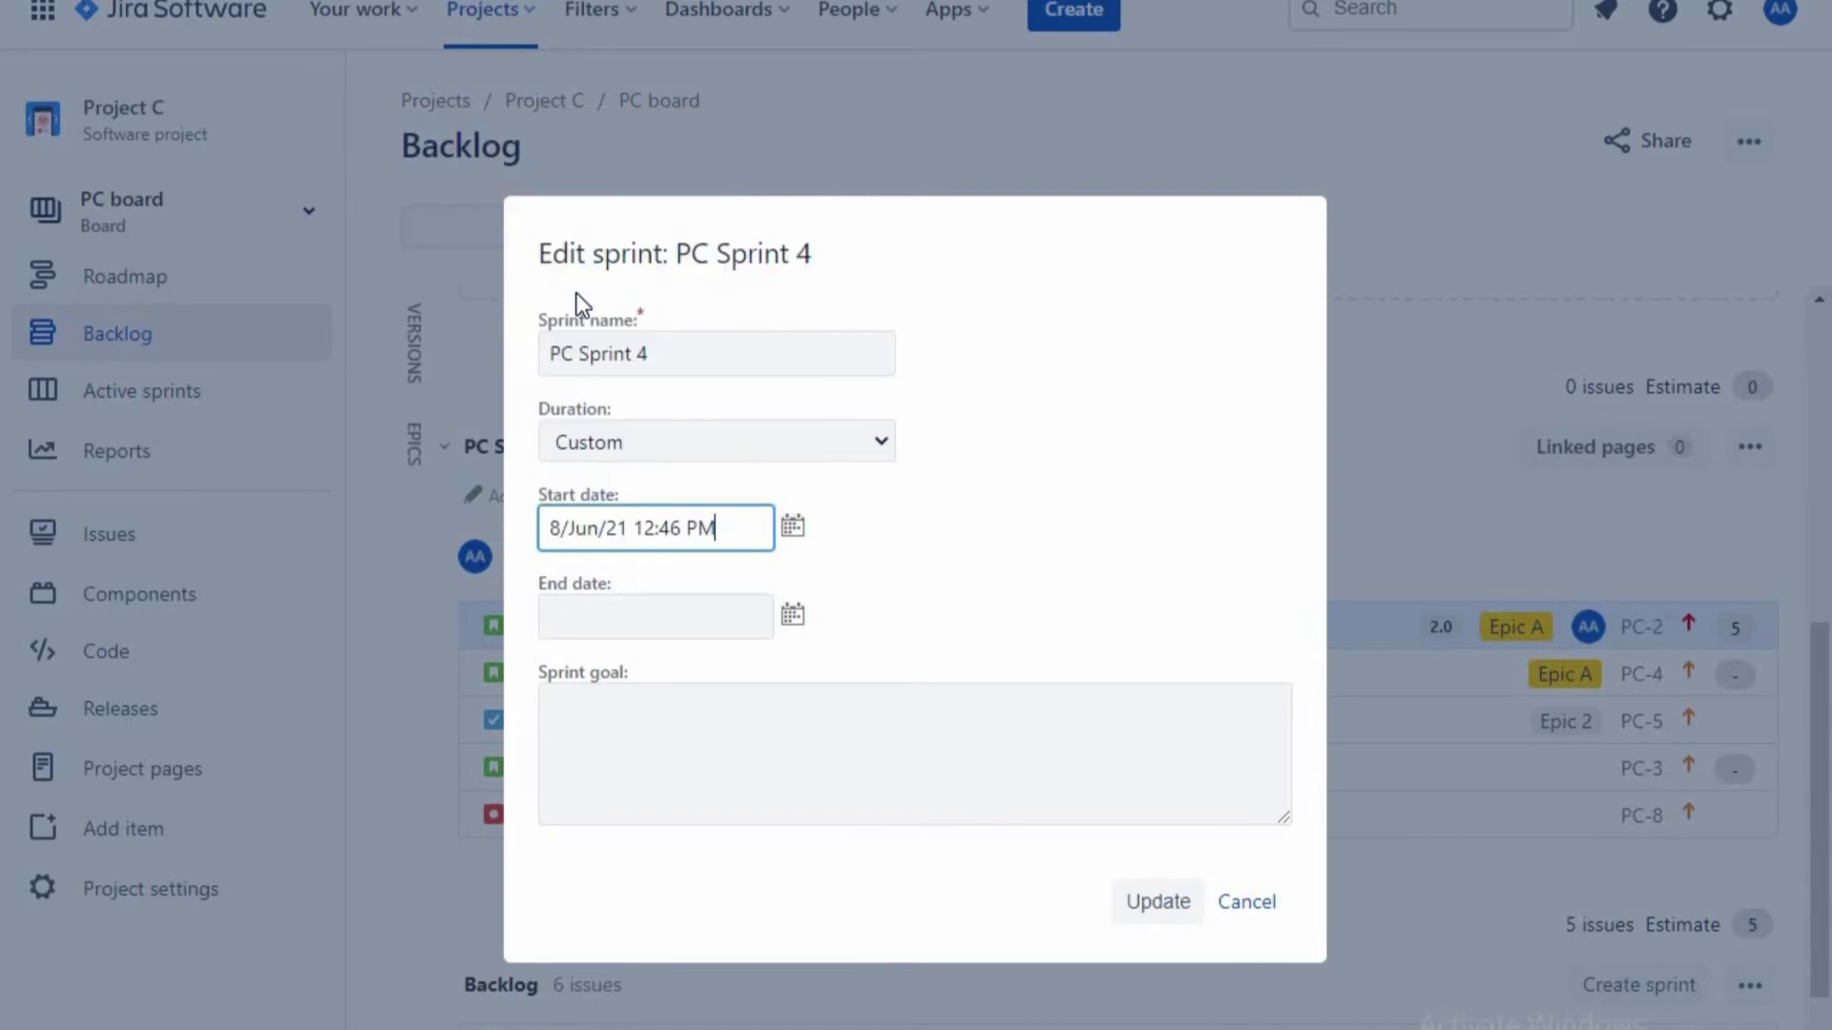
- Set PC Sprint 4's duration to 2 weeks and save the new dates
{"action": "left_click", "coordinate": [735, 439]}
{"action": "left_click", "coordinate": [652, 505]}
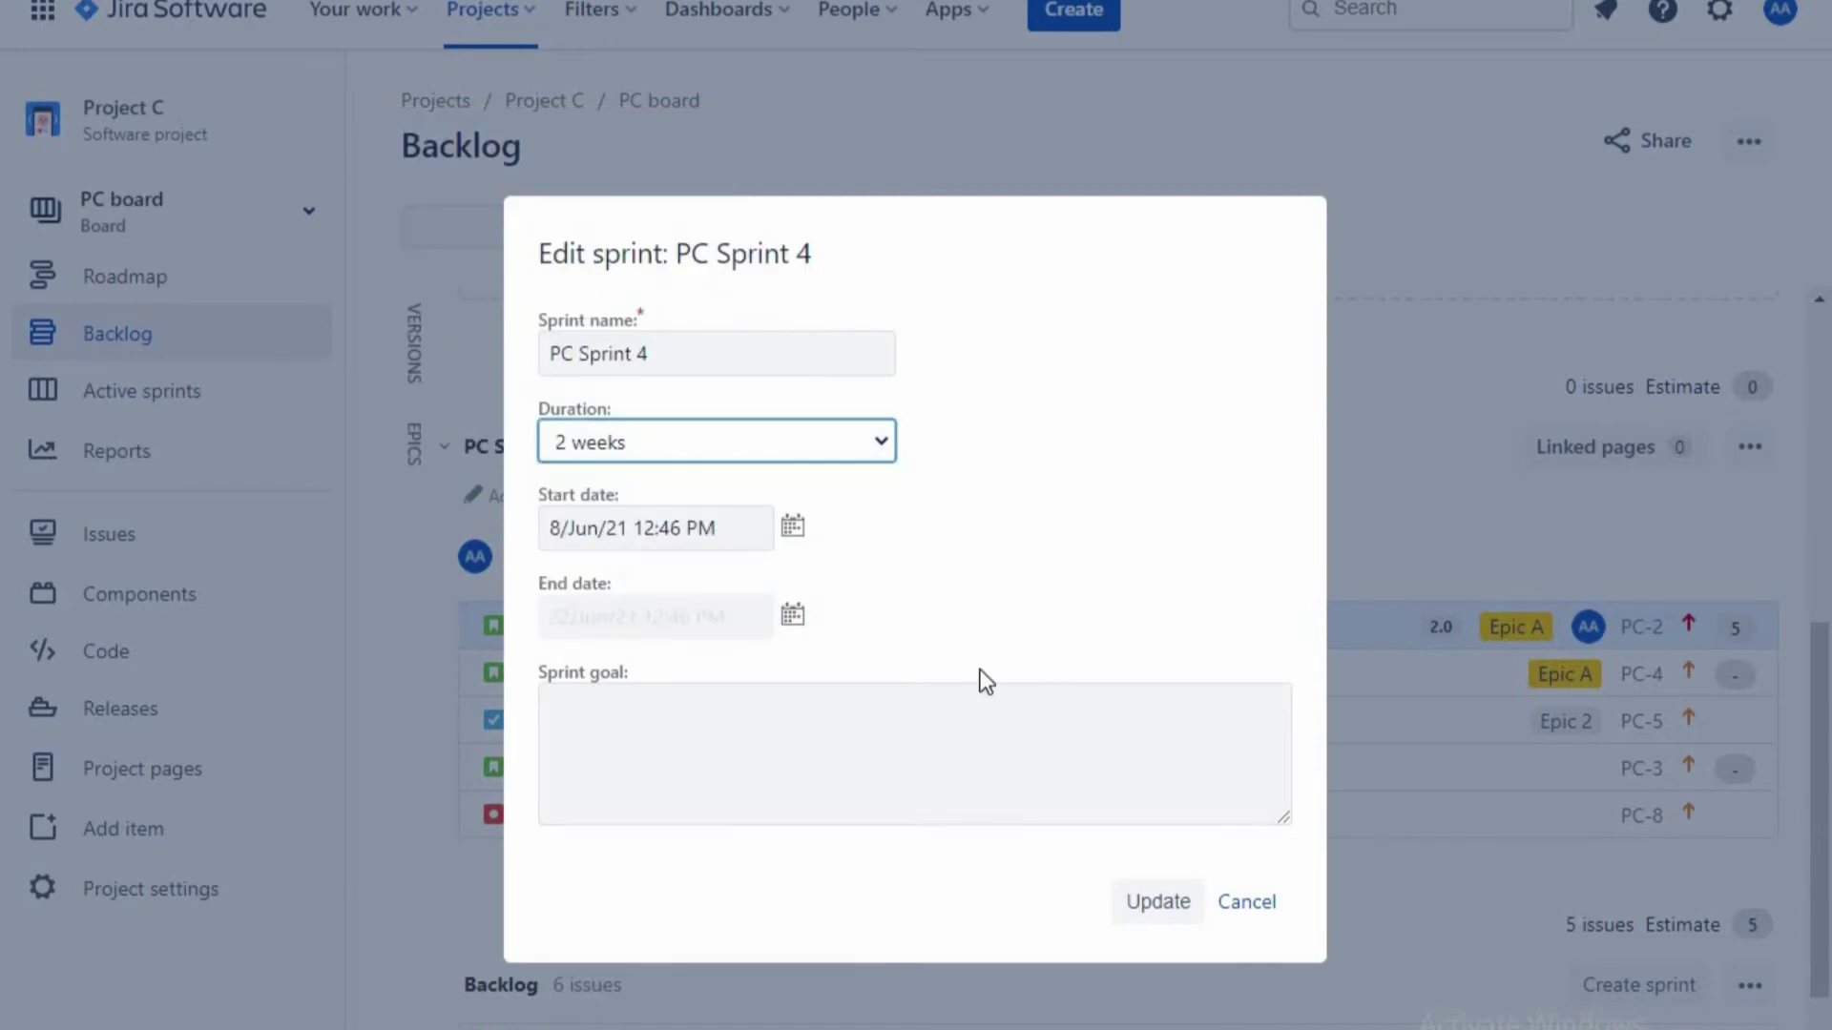
{"action": "left_click", "coordinate": [765, 442]}
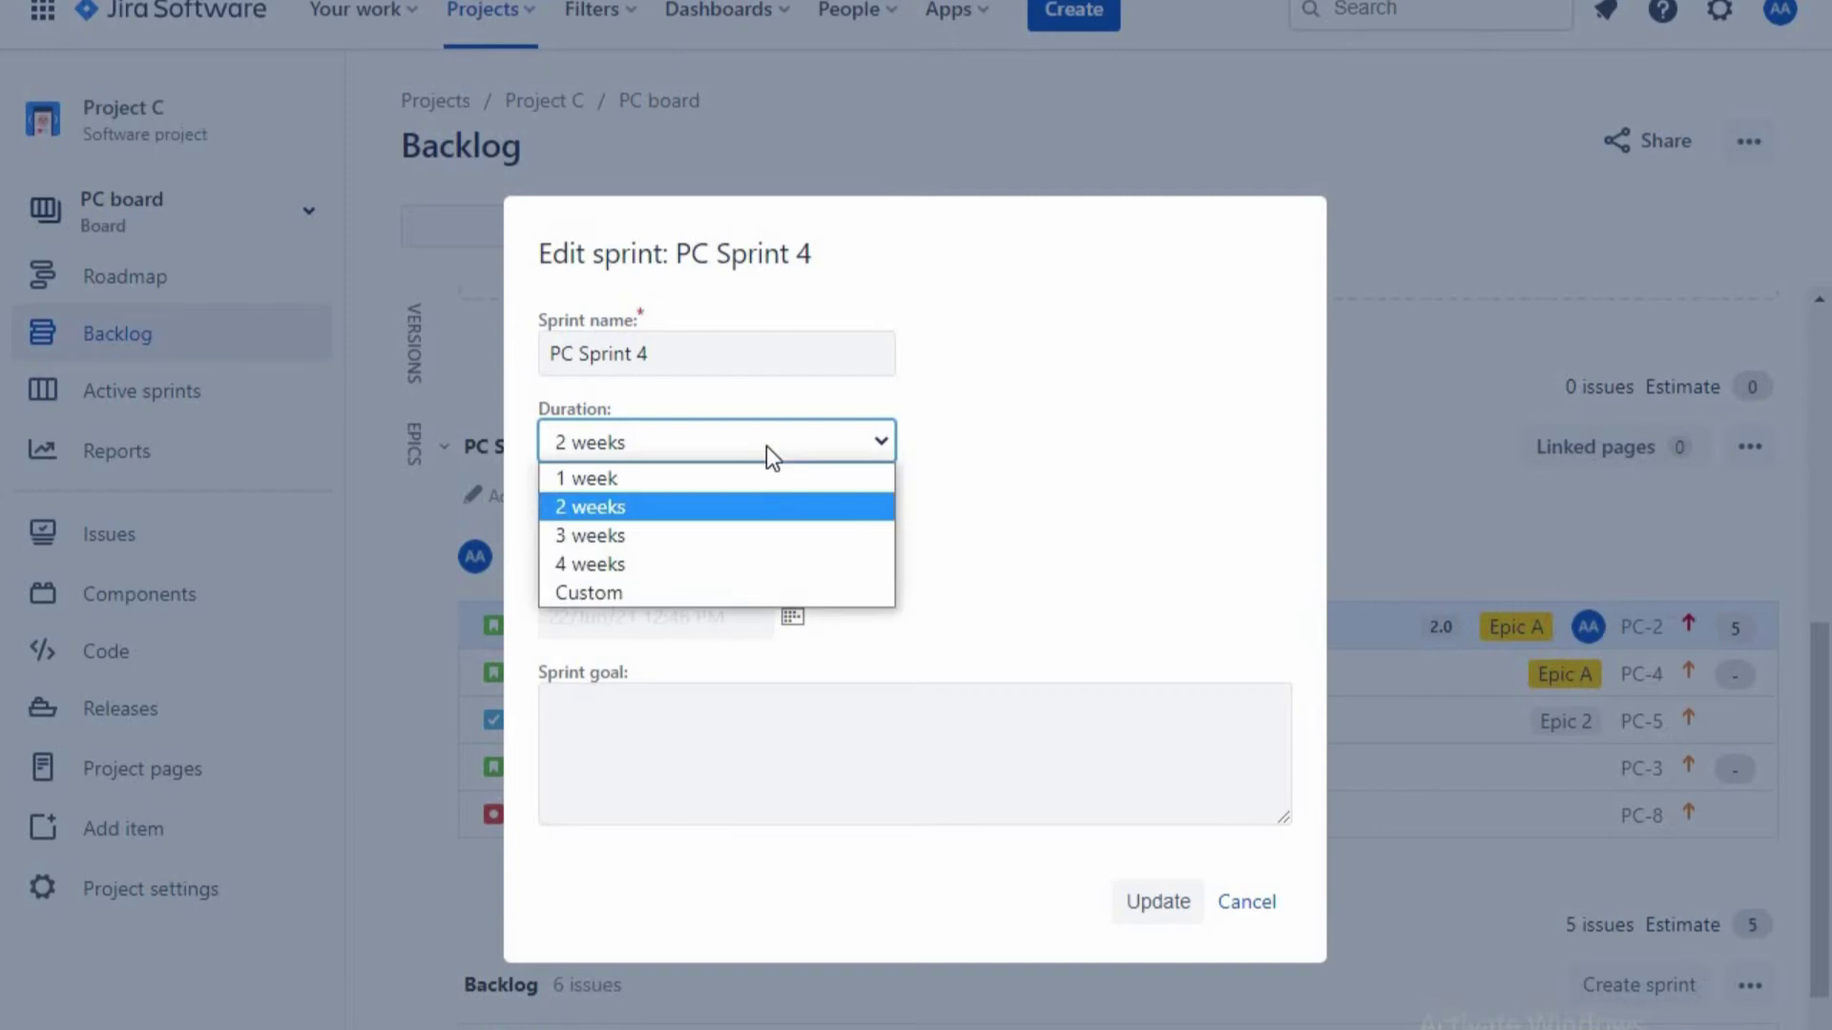
{"action": "left_click", "coordinate": [714, 485]}
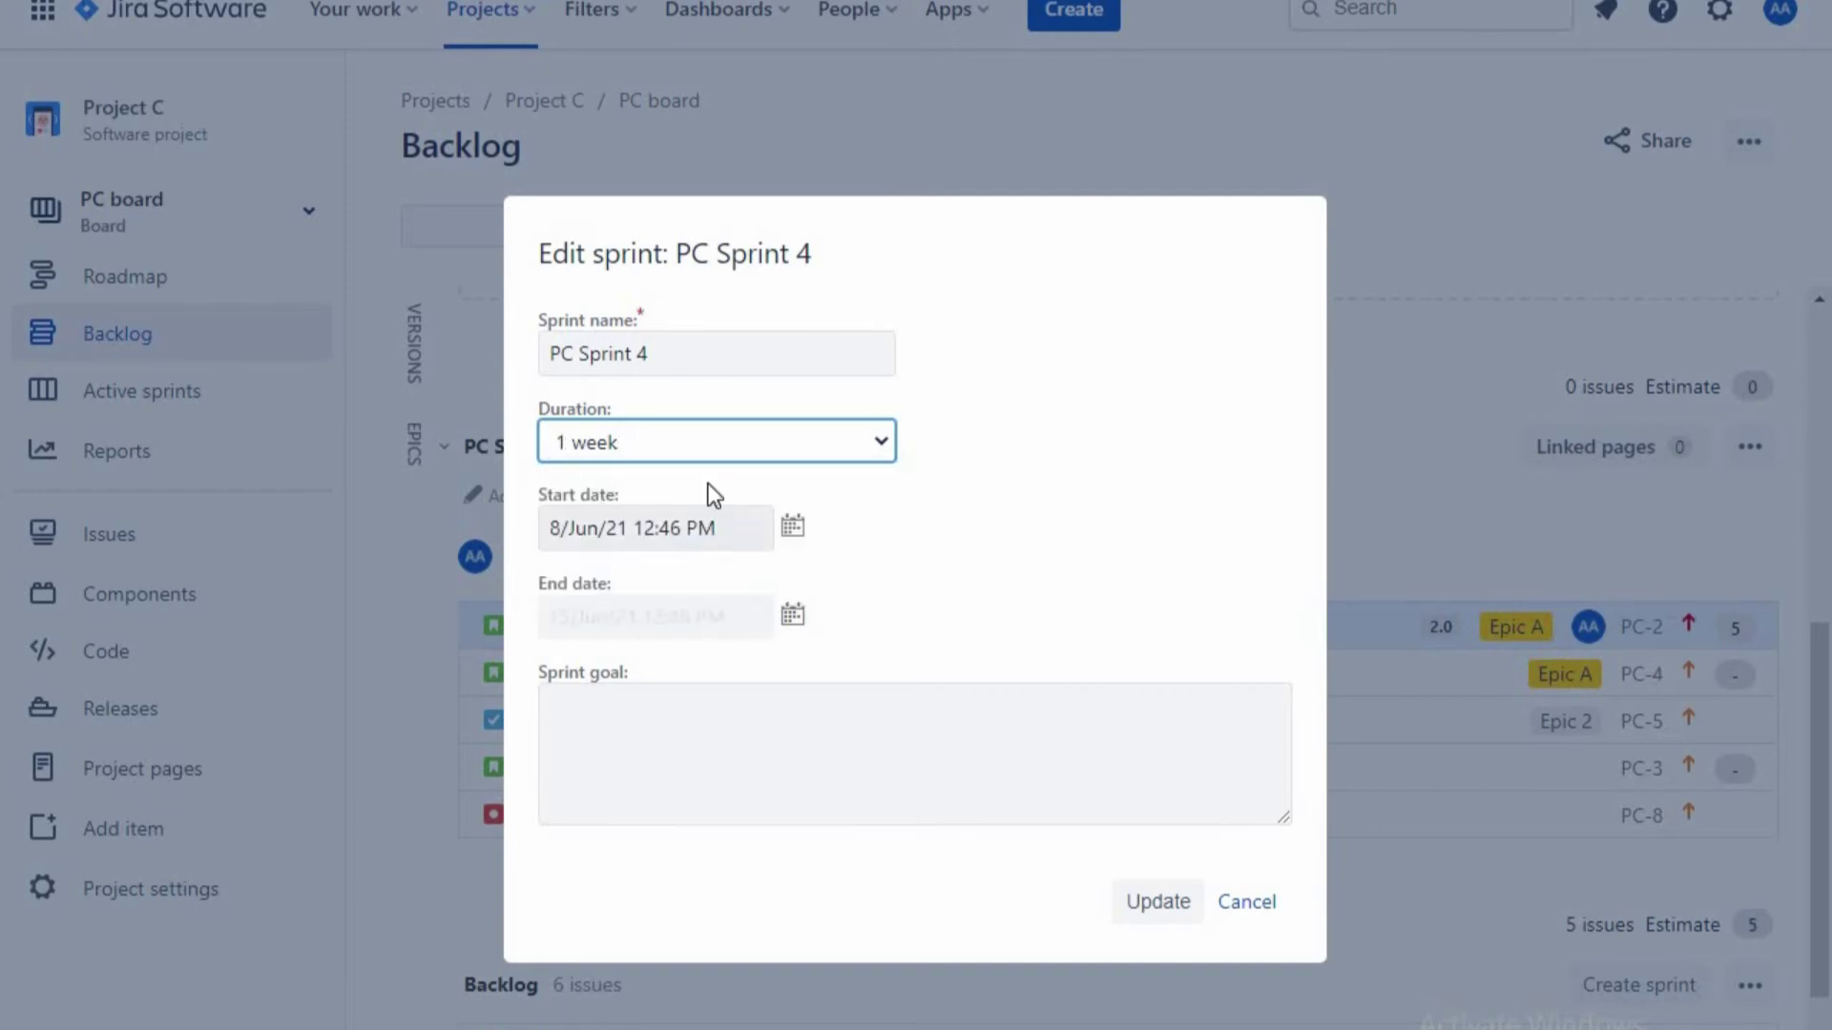
{"action": "left_click", "coordinate": [750, 440]}
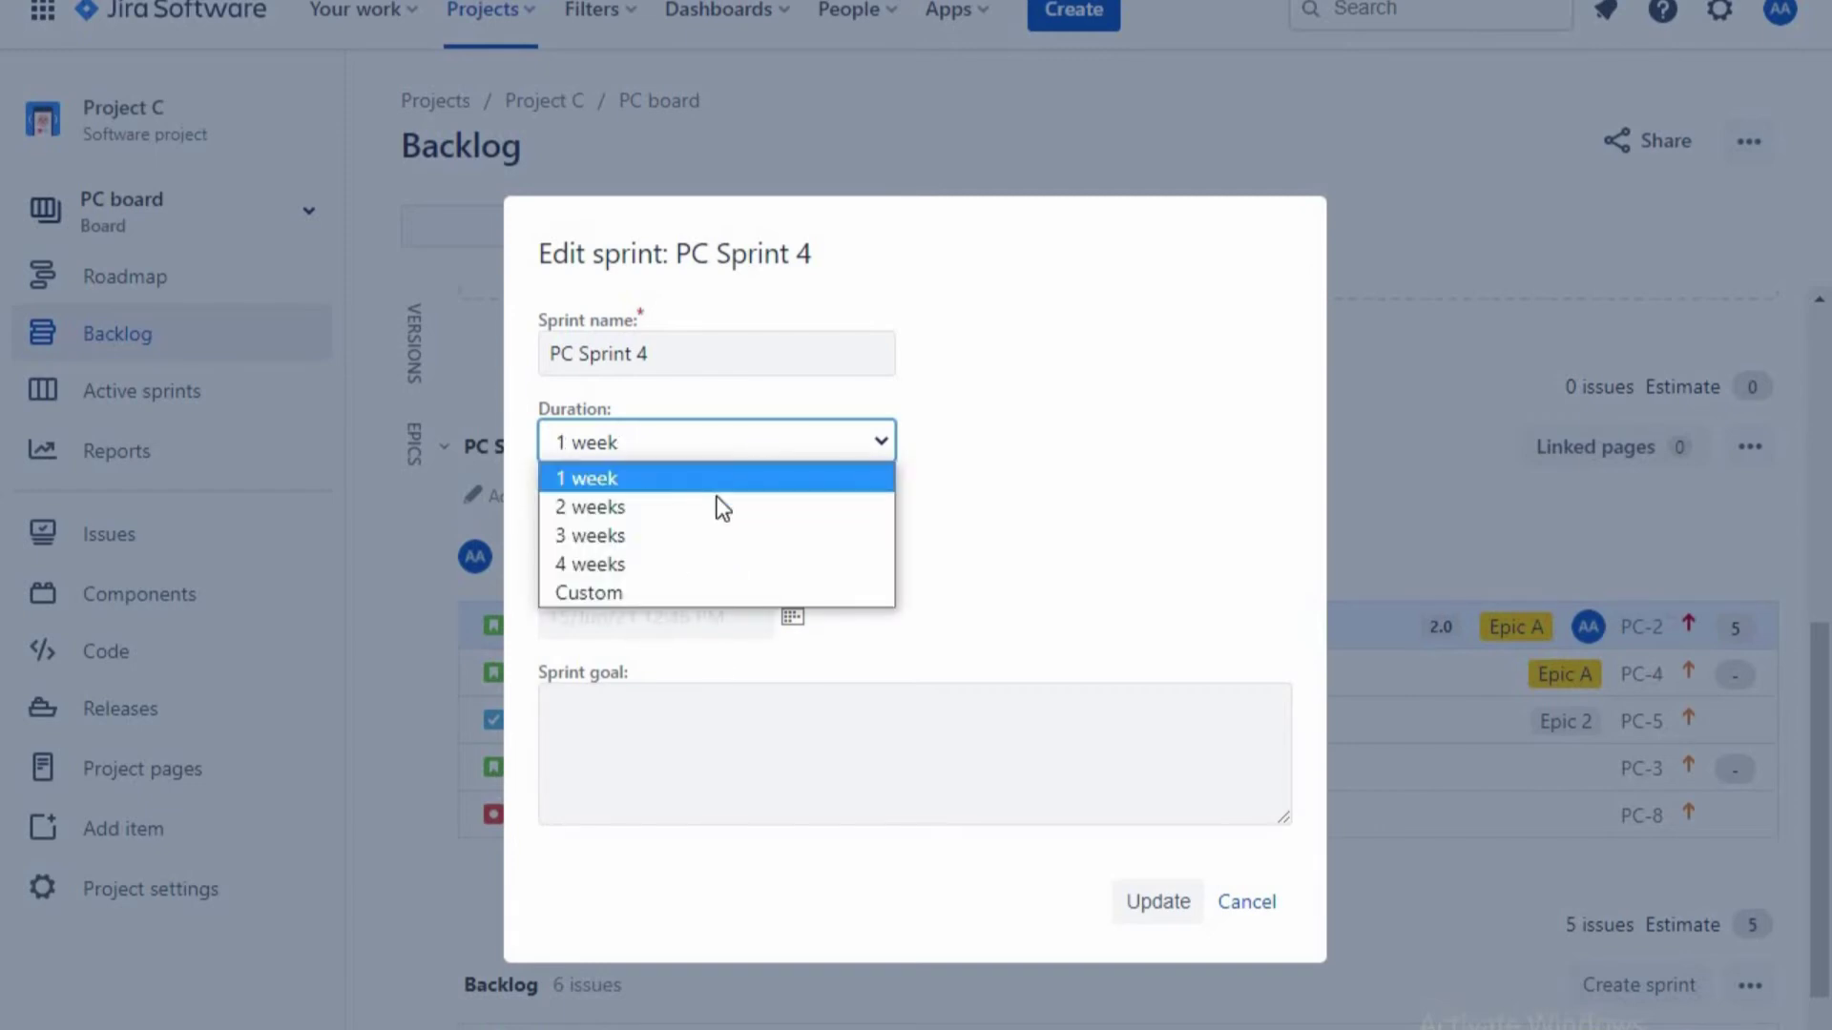
{"action": "left_click", "coordinate": [706, 506]}
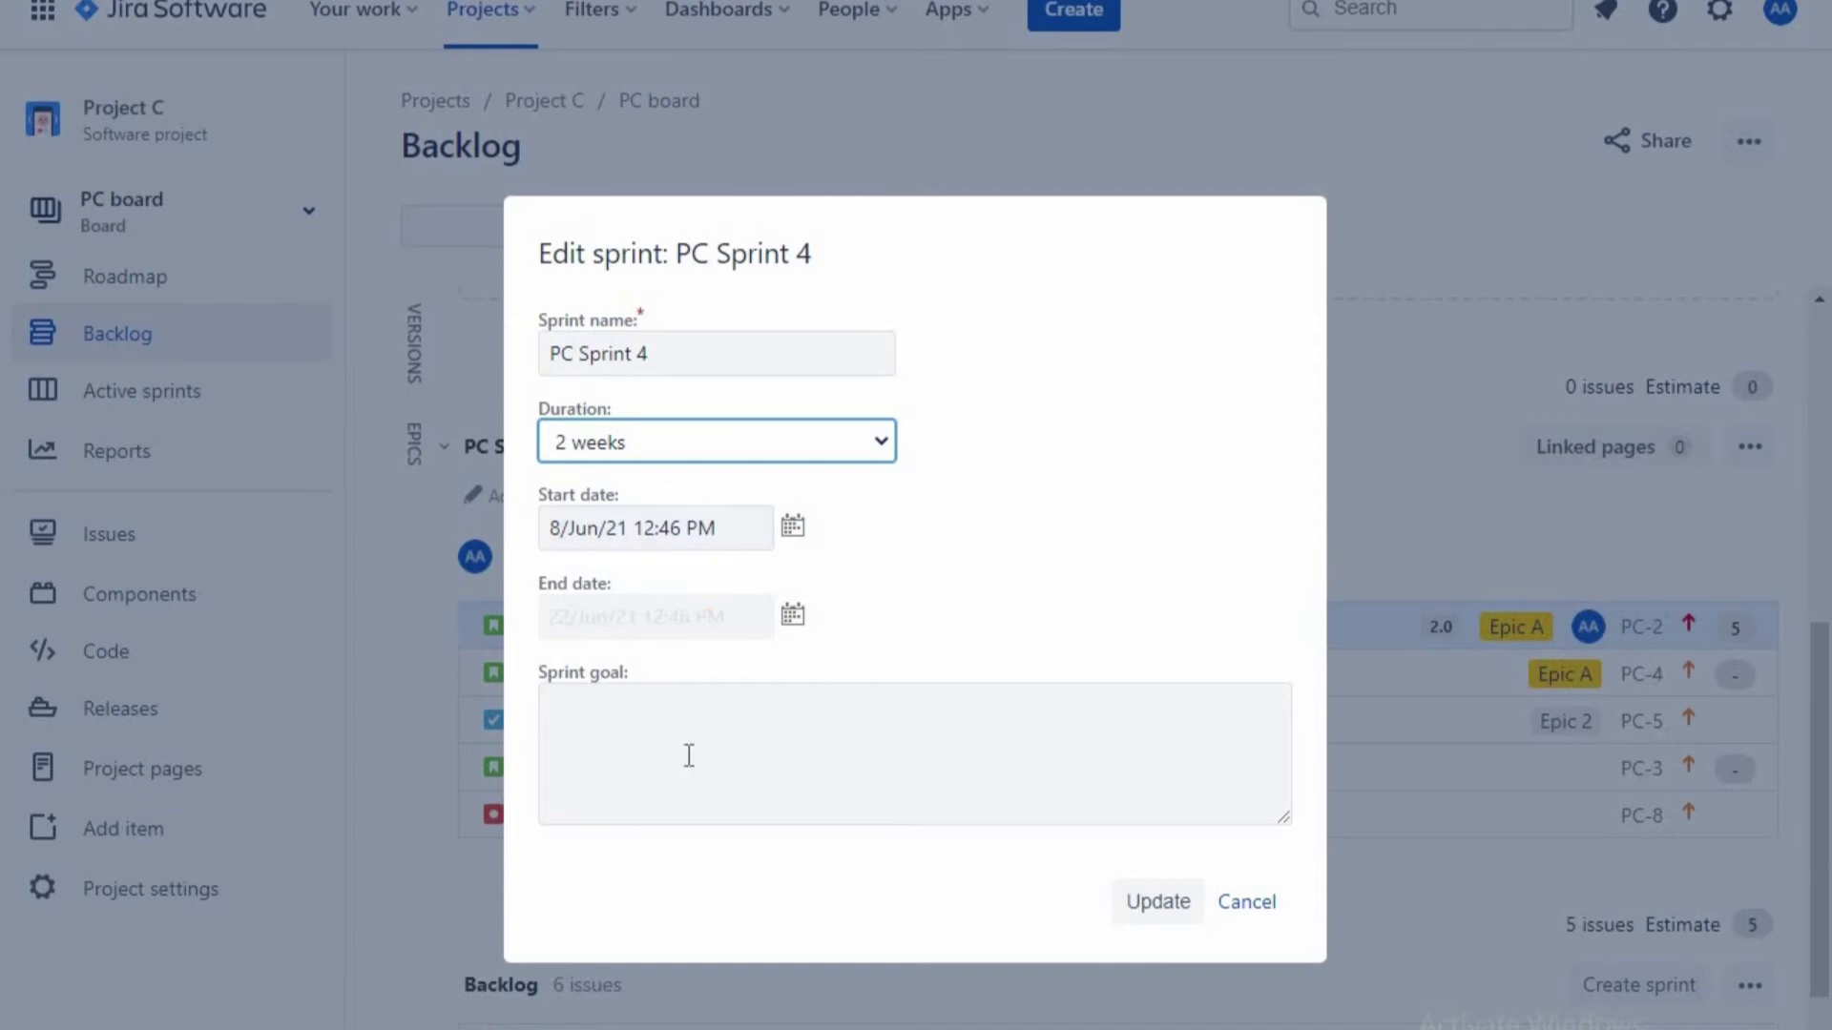
{"action": "left_click", "coordinate": [766, 439]}
{"action": "left_click", "coordinate": [708, 591]}
{"action": "left_click", "coordinate": [724, 434]}
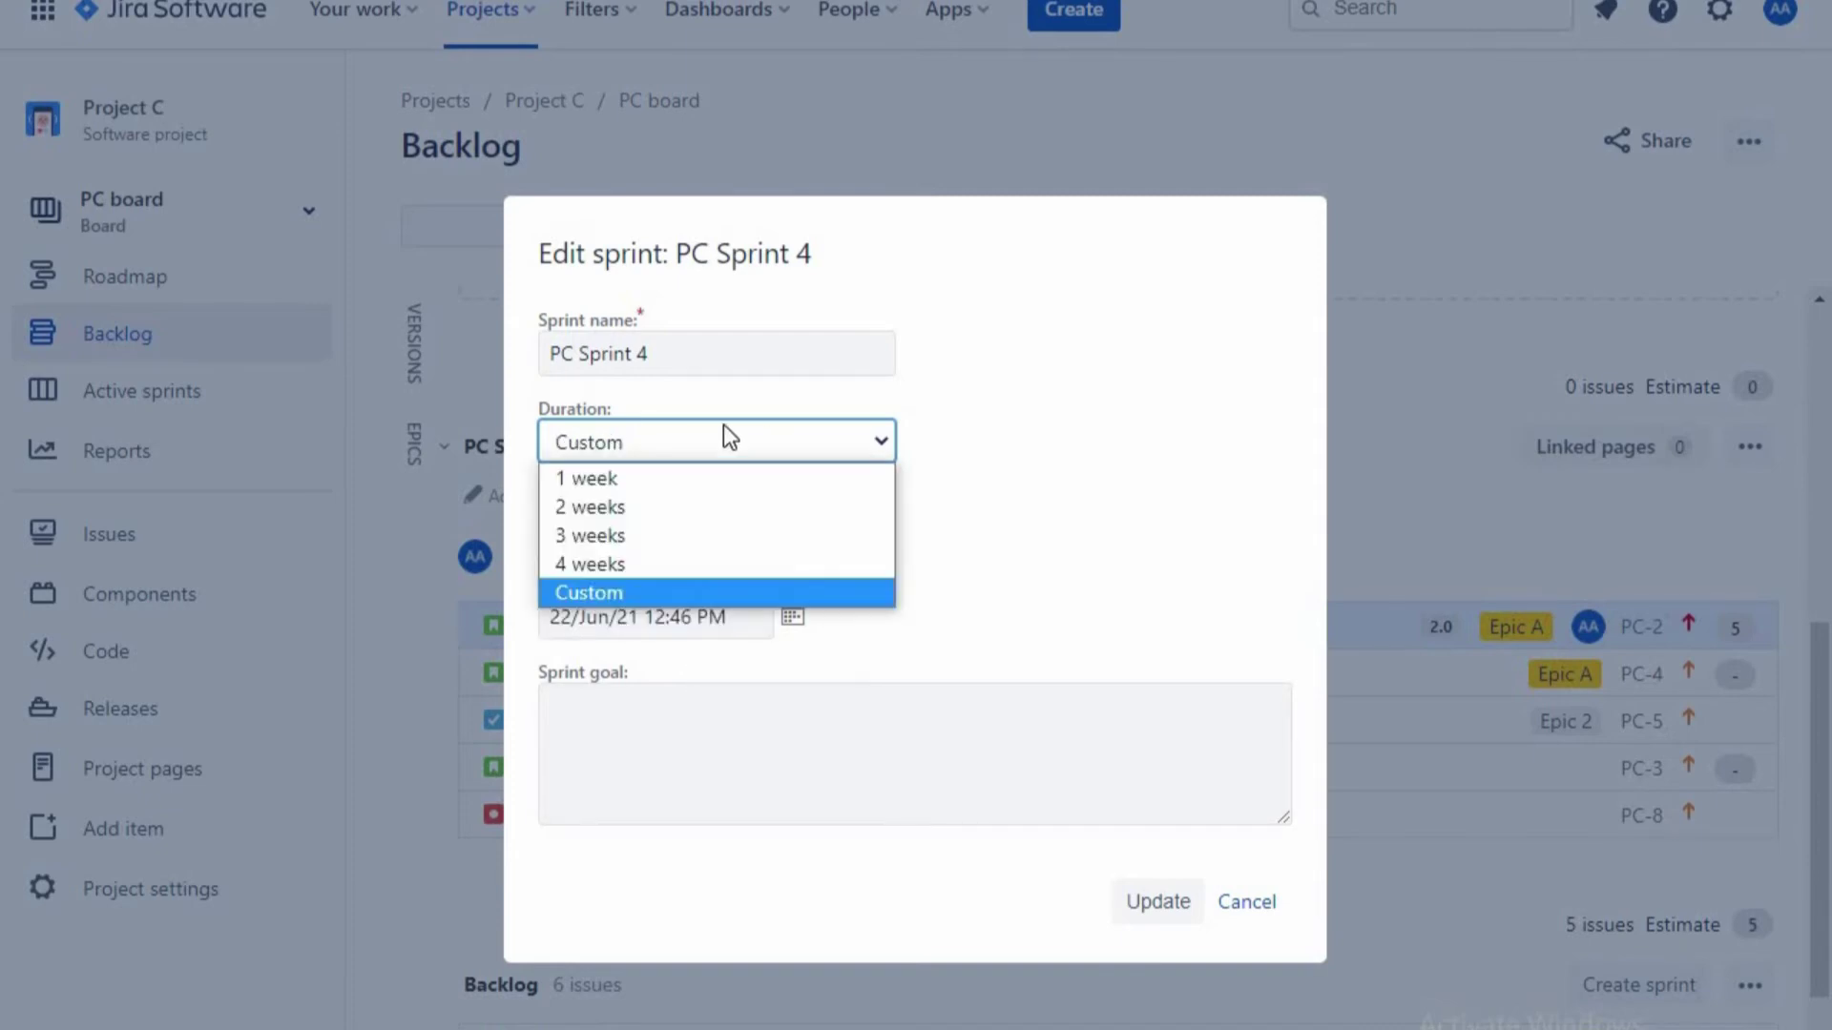
{"action": "left_click", "coordinate": [678, 506]}
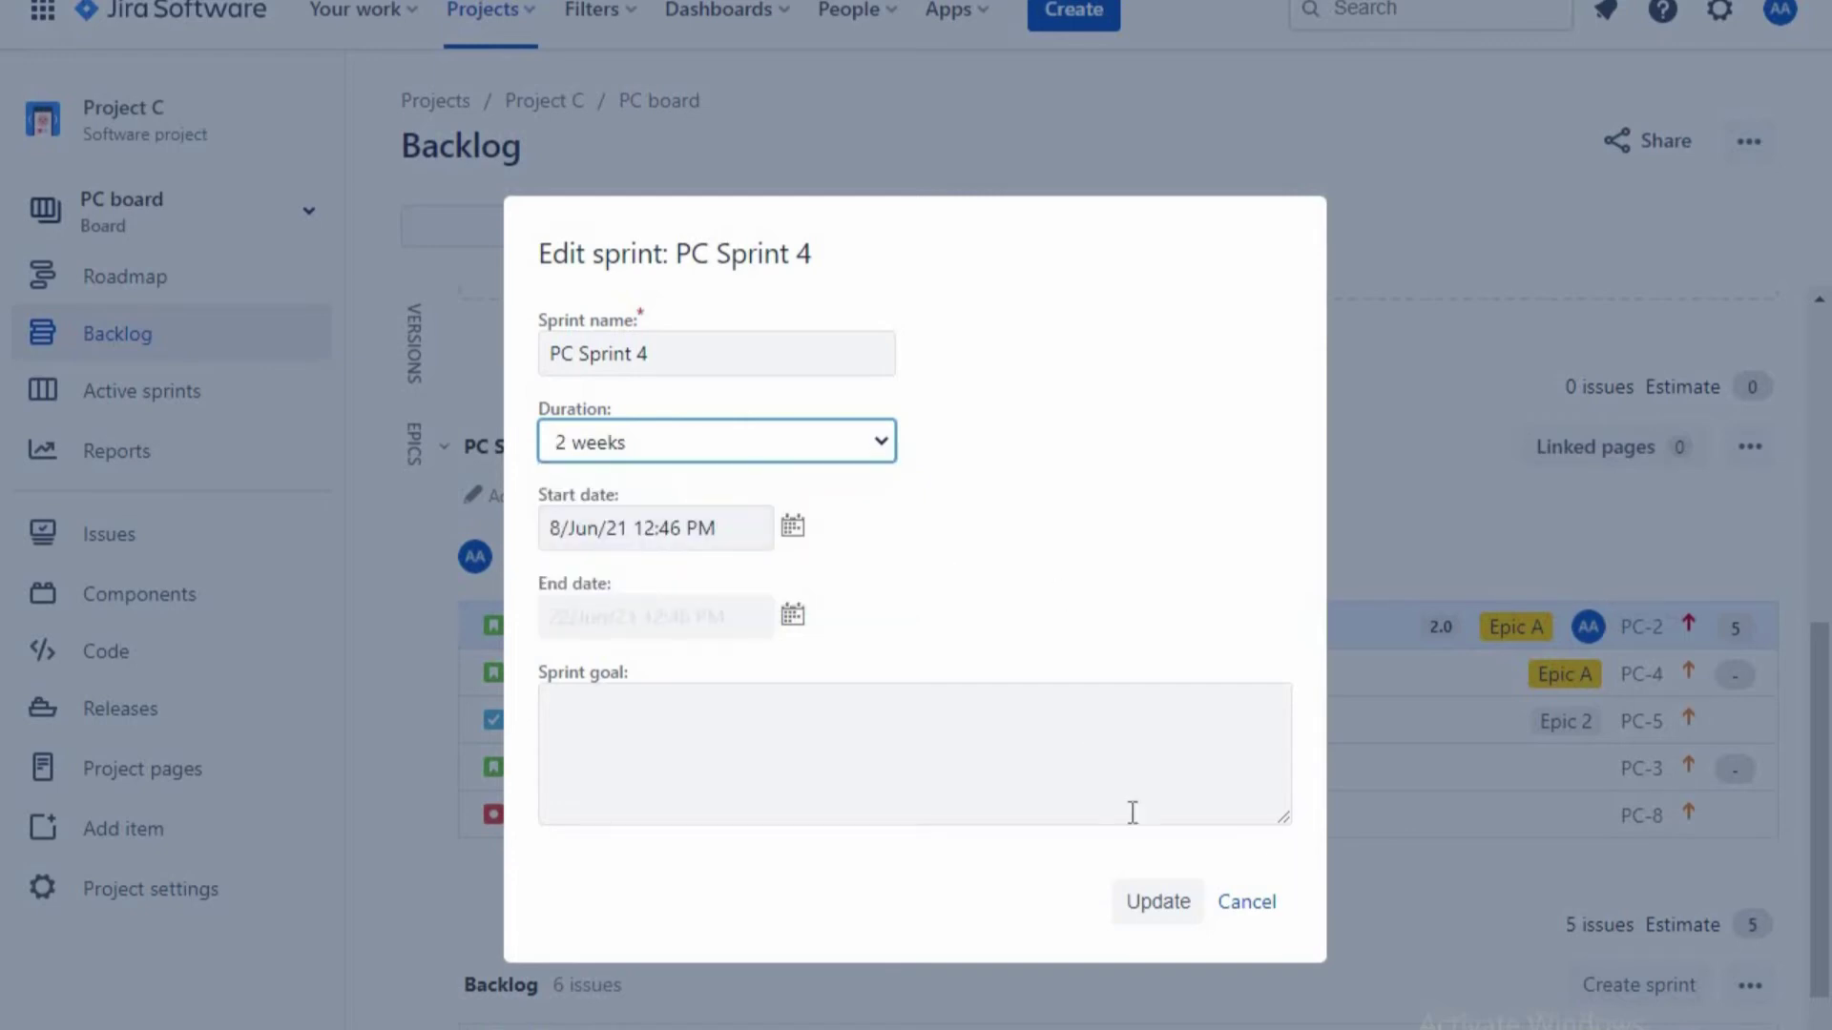
{"action": "left_click", "coordinate": [1161, 899]}
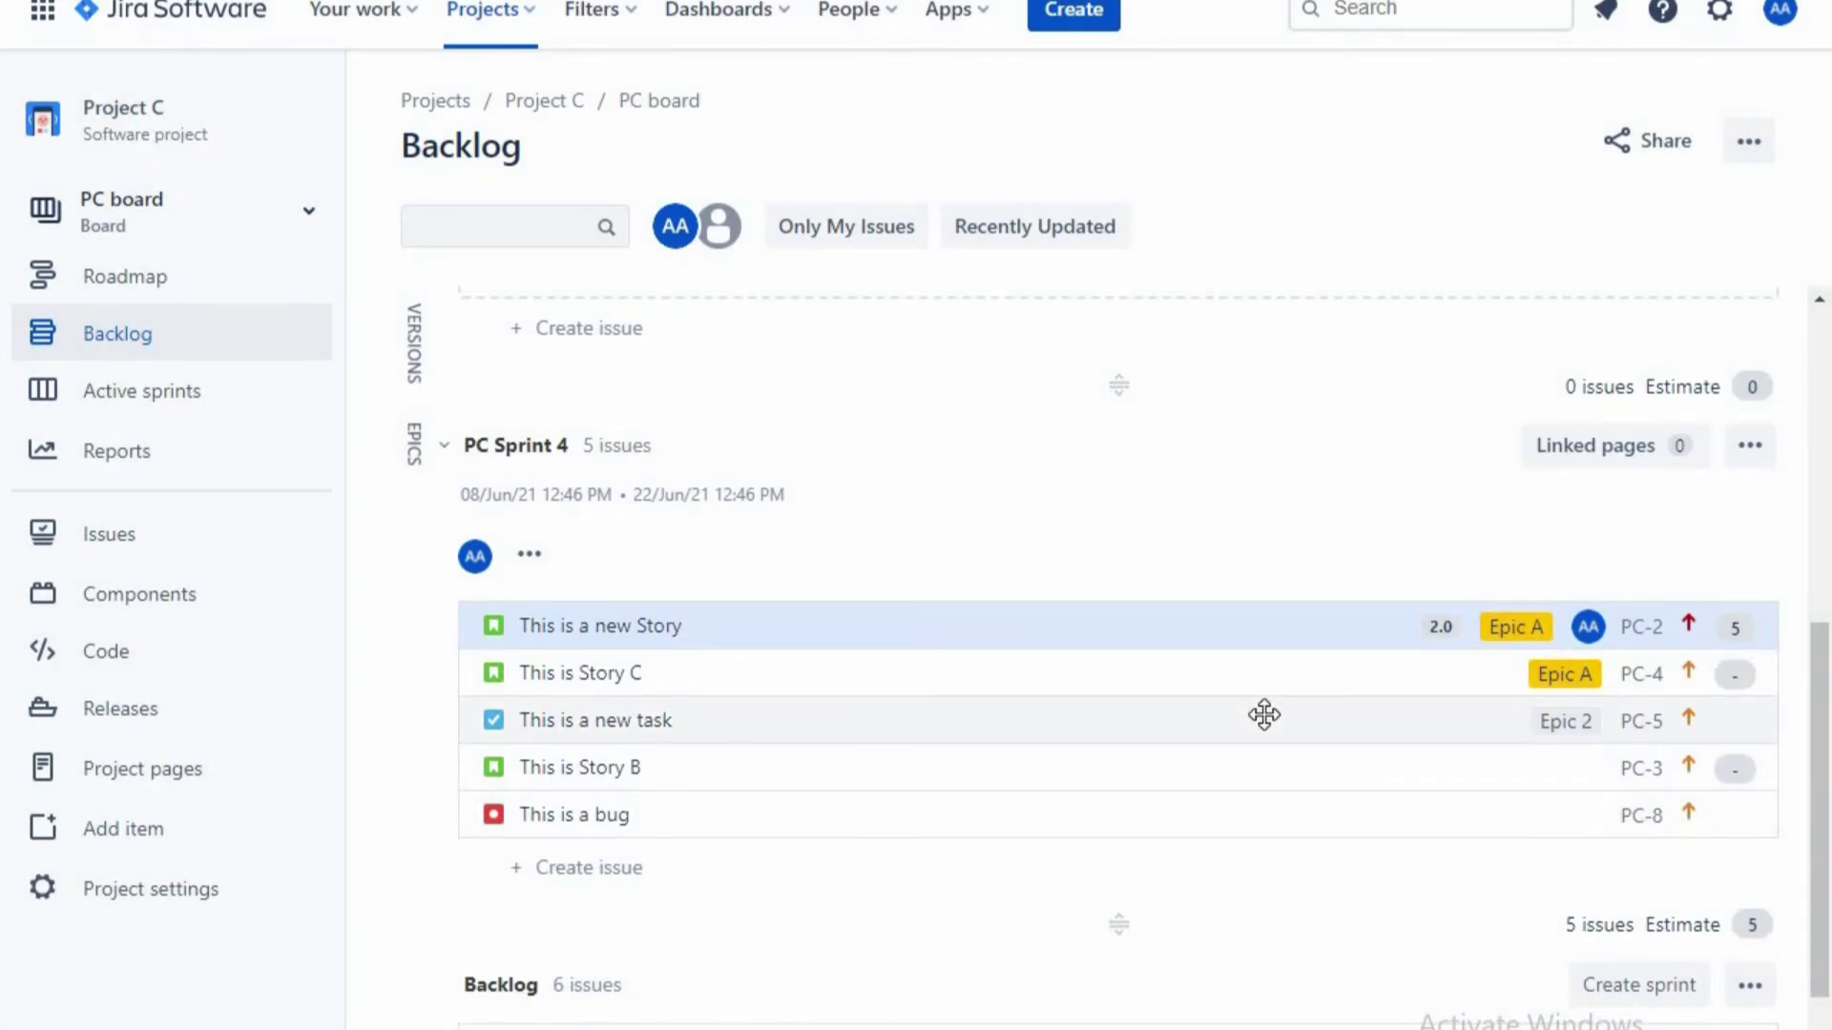
- Move PC Sprint 4 up above PC Sprint 3
{"action": "scroll", "coordinate": [1263, 714], "scroll_direction": "down", "scroll_amount": 4}
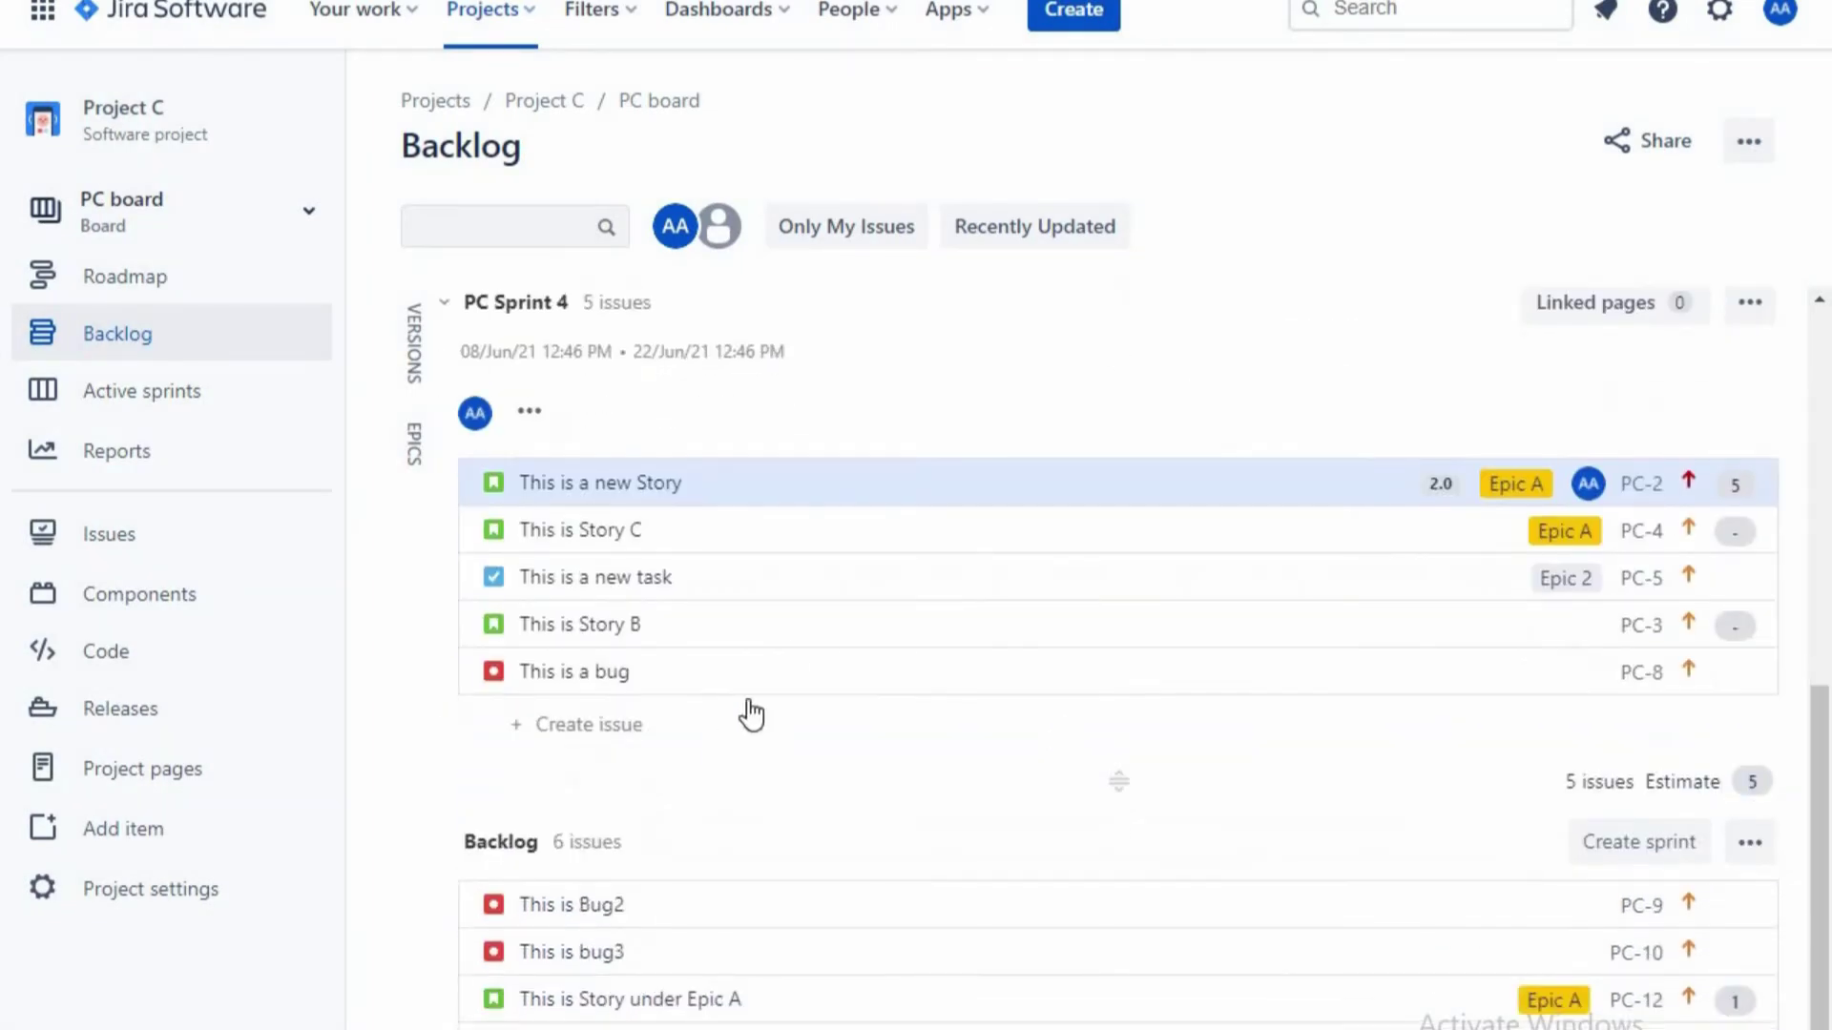
{"action": "scroll", "coordinate": [948, 735], "scroll_direction": "up", "scroll_amount": 3}
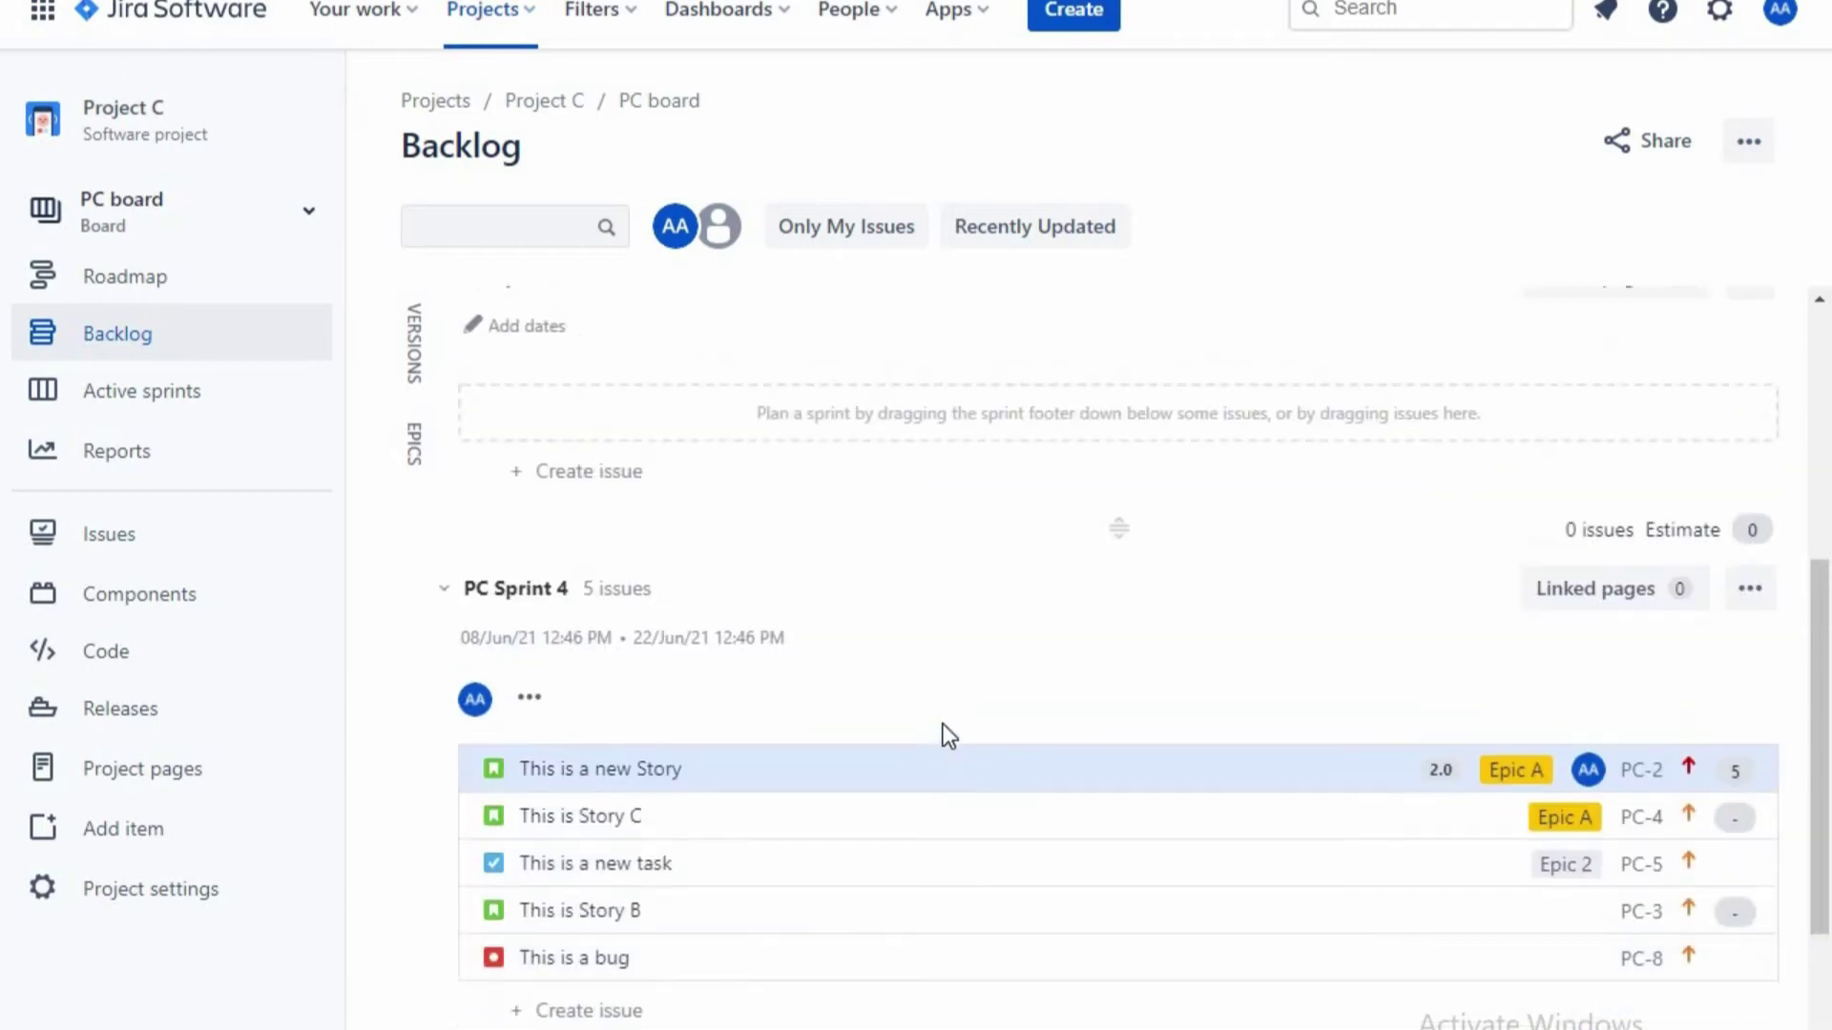
{"action": "scroll", "coordinate": [947, 734], "scroll_direction": "down", "scroll_amount": 3}
{"action": "scroll", "coordinate": [1034, 735], "scroll_direction": "up", "scroll_amount": 3}
{"action": "left_click", "coordinate": [1759, 601]}
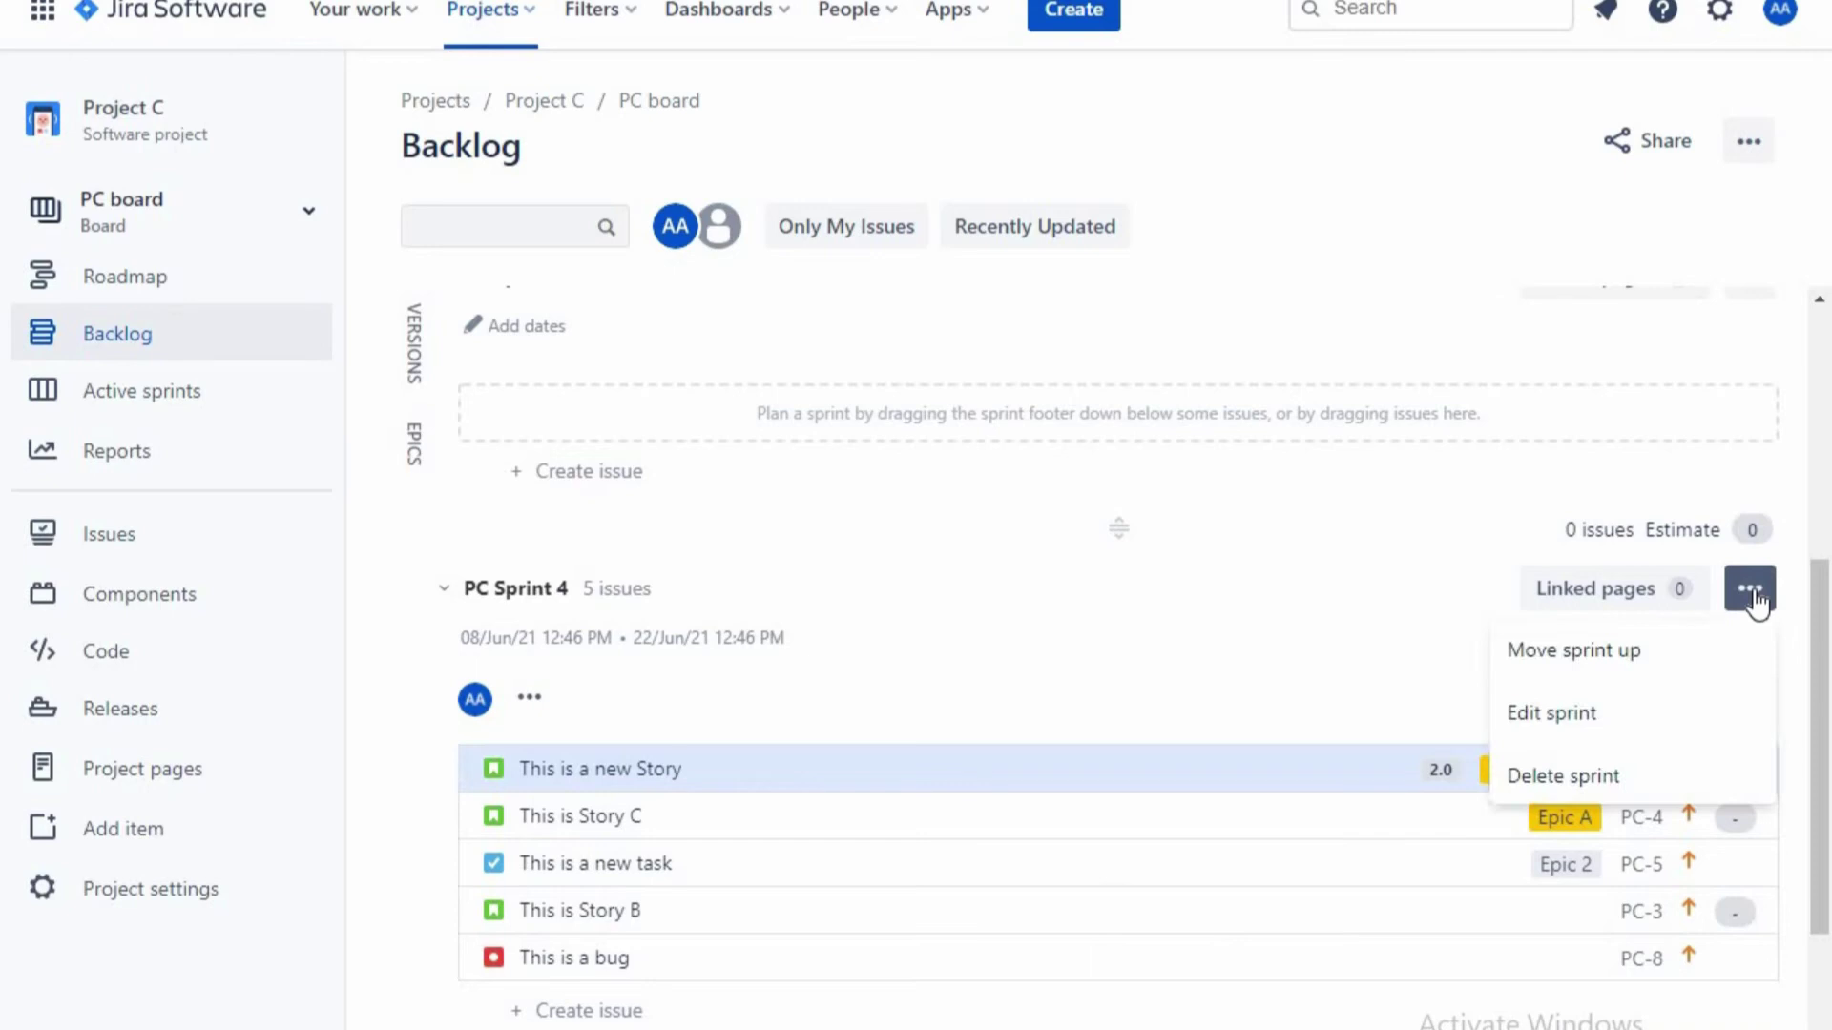
{"action": "left_click", "coordinate": [1584, 650]}
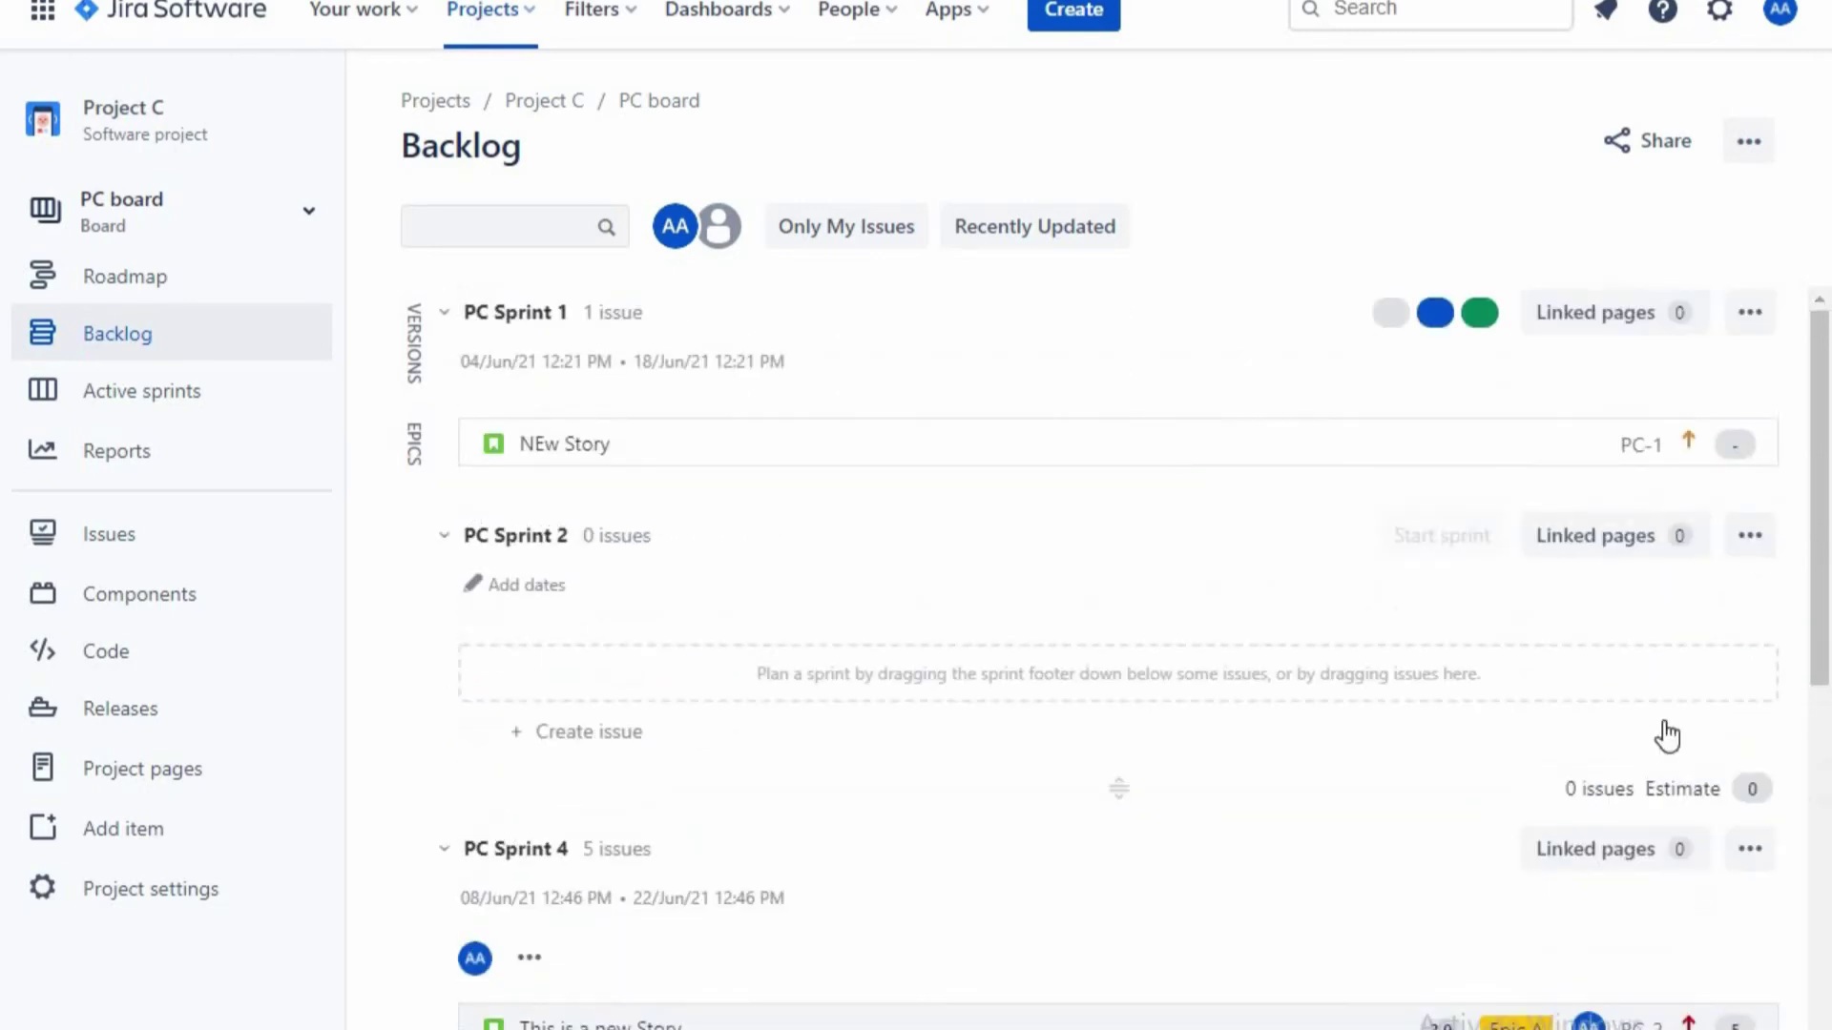
- Move PC Sprint 4 up directly below PC Sprint 1, then bring up PC Sprint 1's options
{"action": "scroll", "coordinate": [1664, 735], "scroll_direction": "down", "scroll_amount": 5}
{"action": "scroll", "coordinate": [1712, 810], "scroll_direction": "down", "scroll_amount": 5}
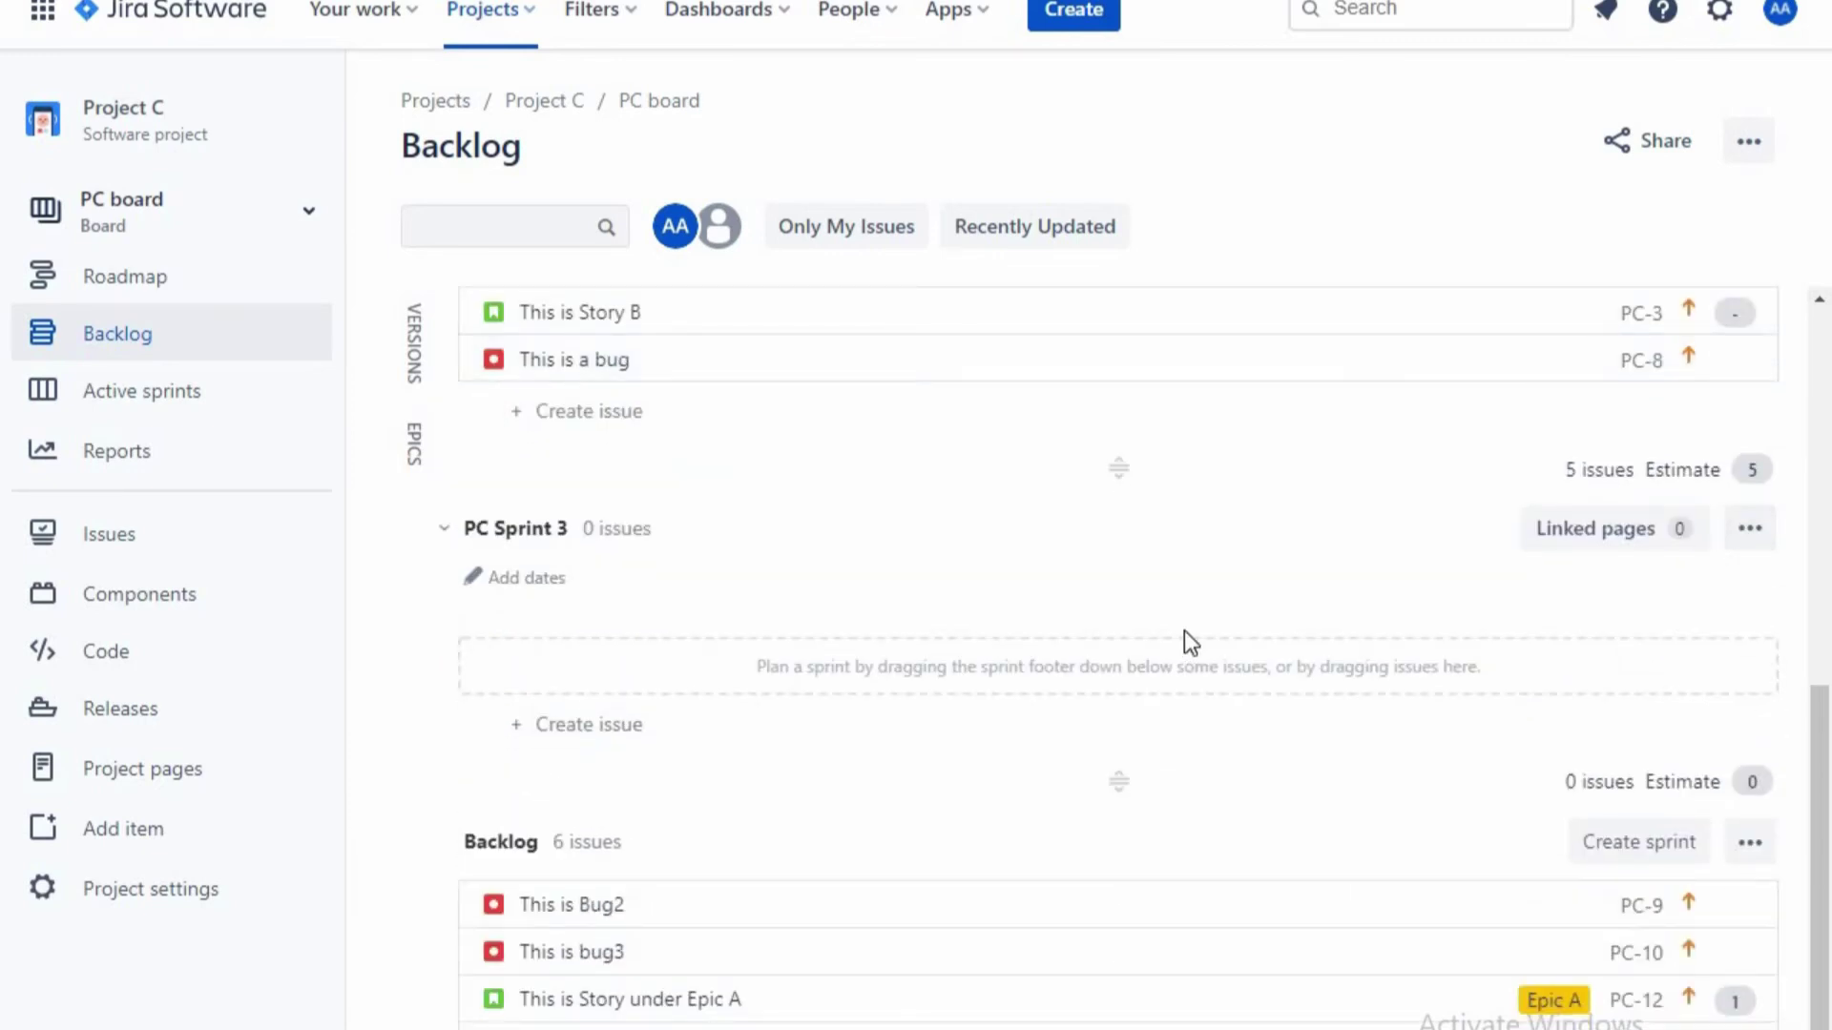
{"action": "scroll", "coordinate": [1183, 632], "scroll_direction": "up", "scroll_amount": 6}
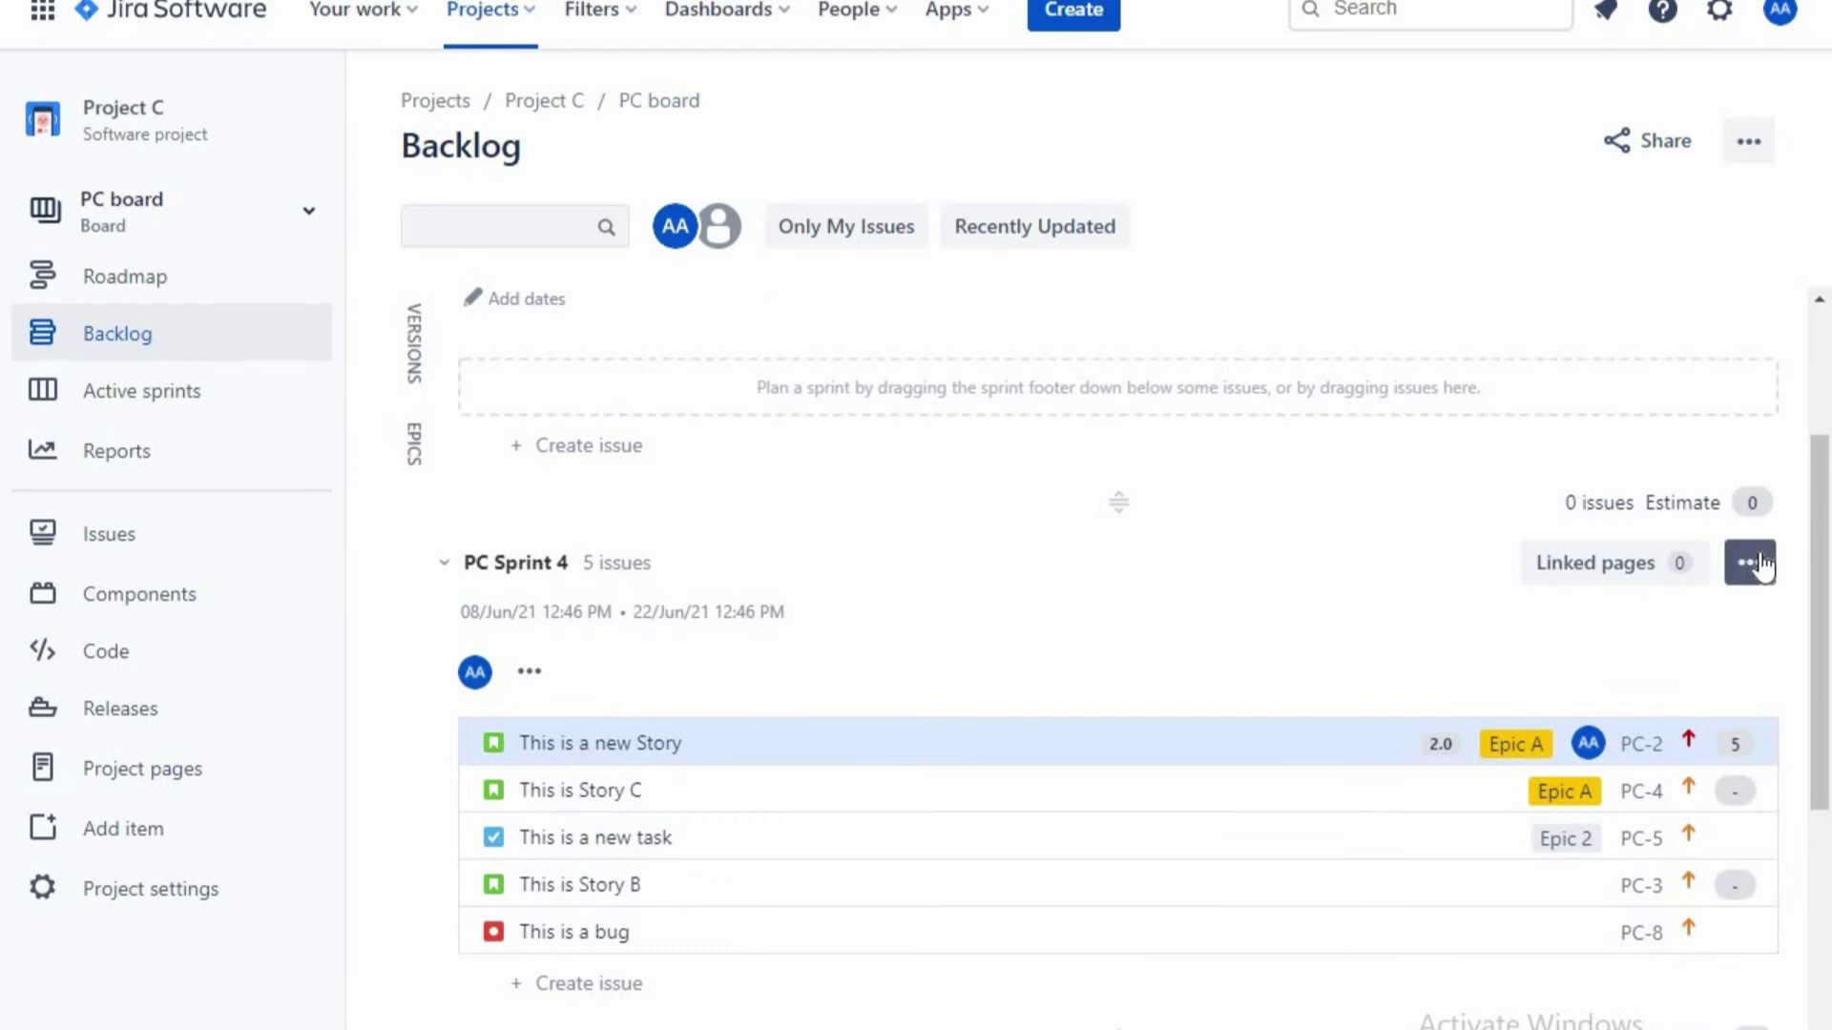
{"action": "left_click", "coordinate": [1761, 565]}
{"action": "left_click", "coordinate": [1651, 639]}
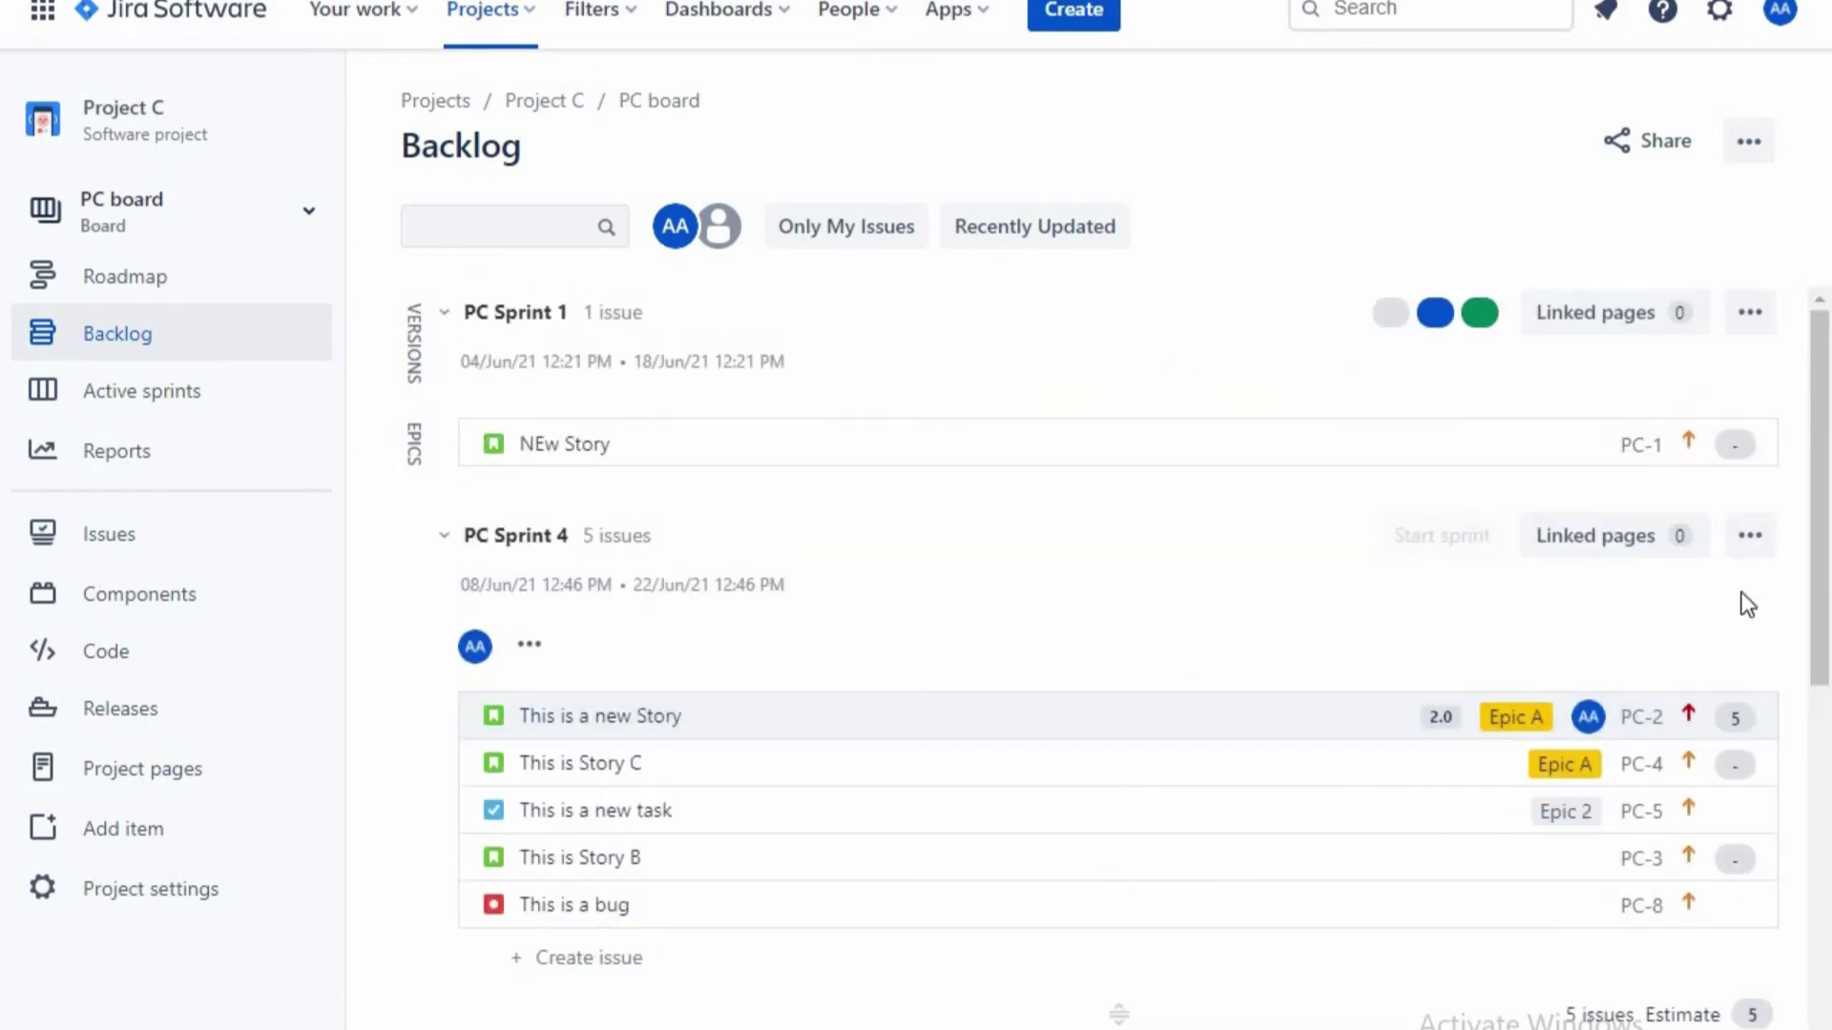
{"action": "left_click", "coordinate": [1749, 536]}
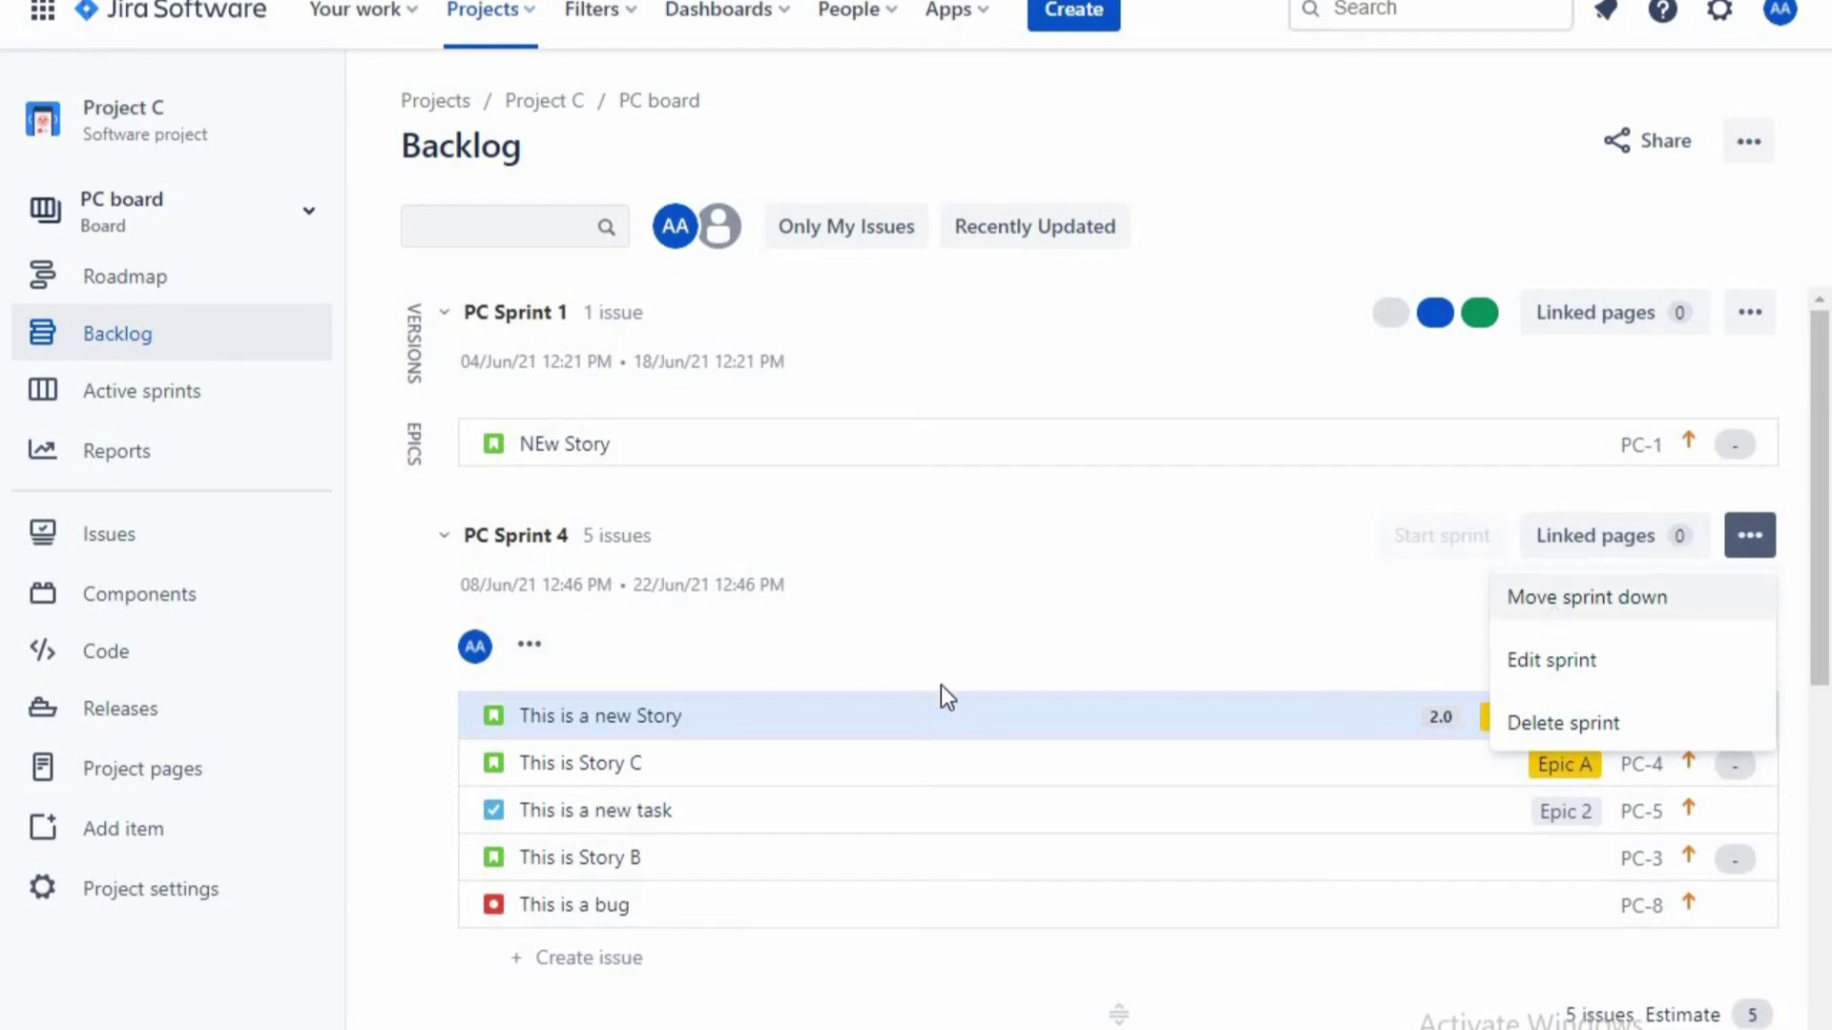
{"action": "left_click", "coordinate": [1735, 315]}
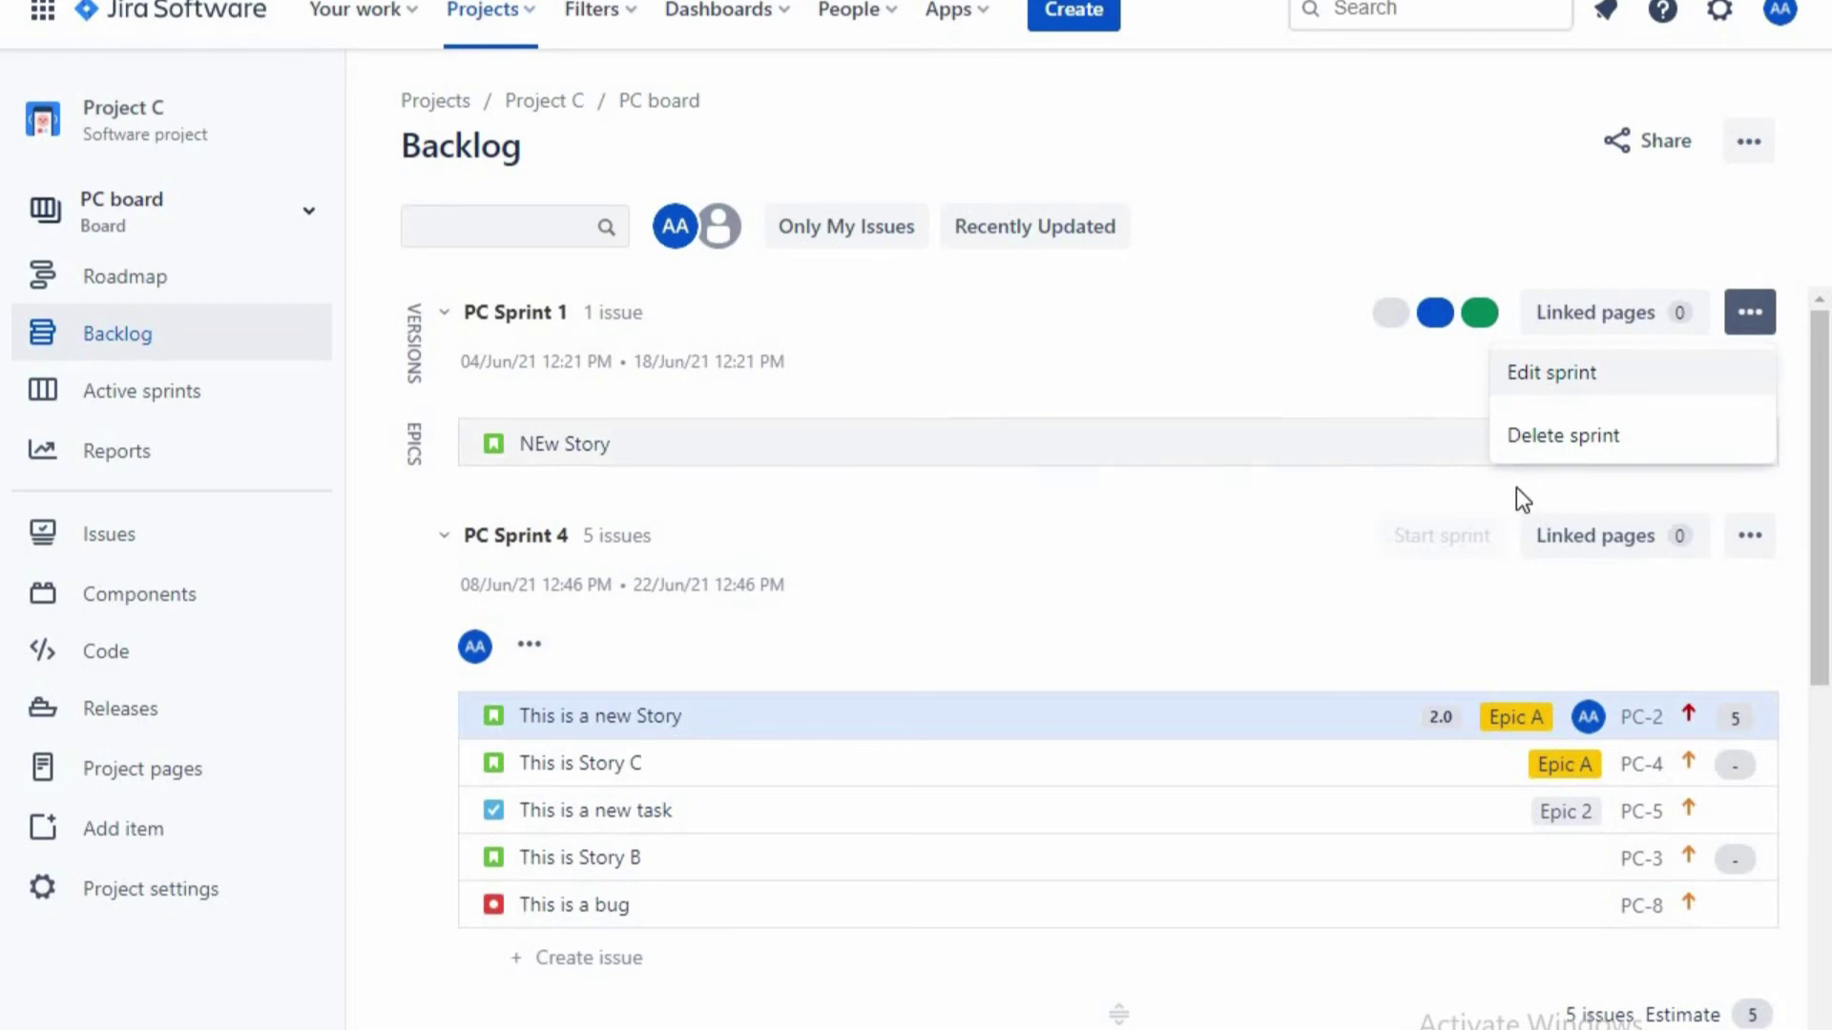
- Delete PC Sprint 1, PC Sprint 2 and PC Sprint 3, confirming each deletion
{"action": "left_click", "coordinate": [1584, 437]}
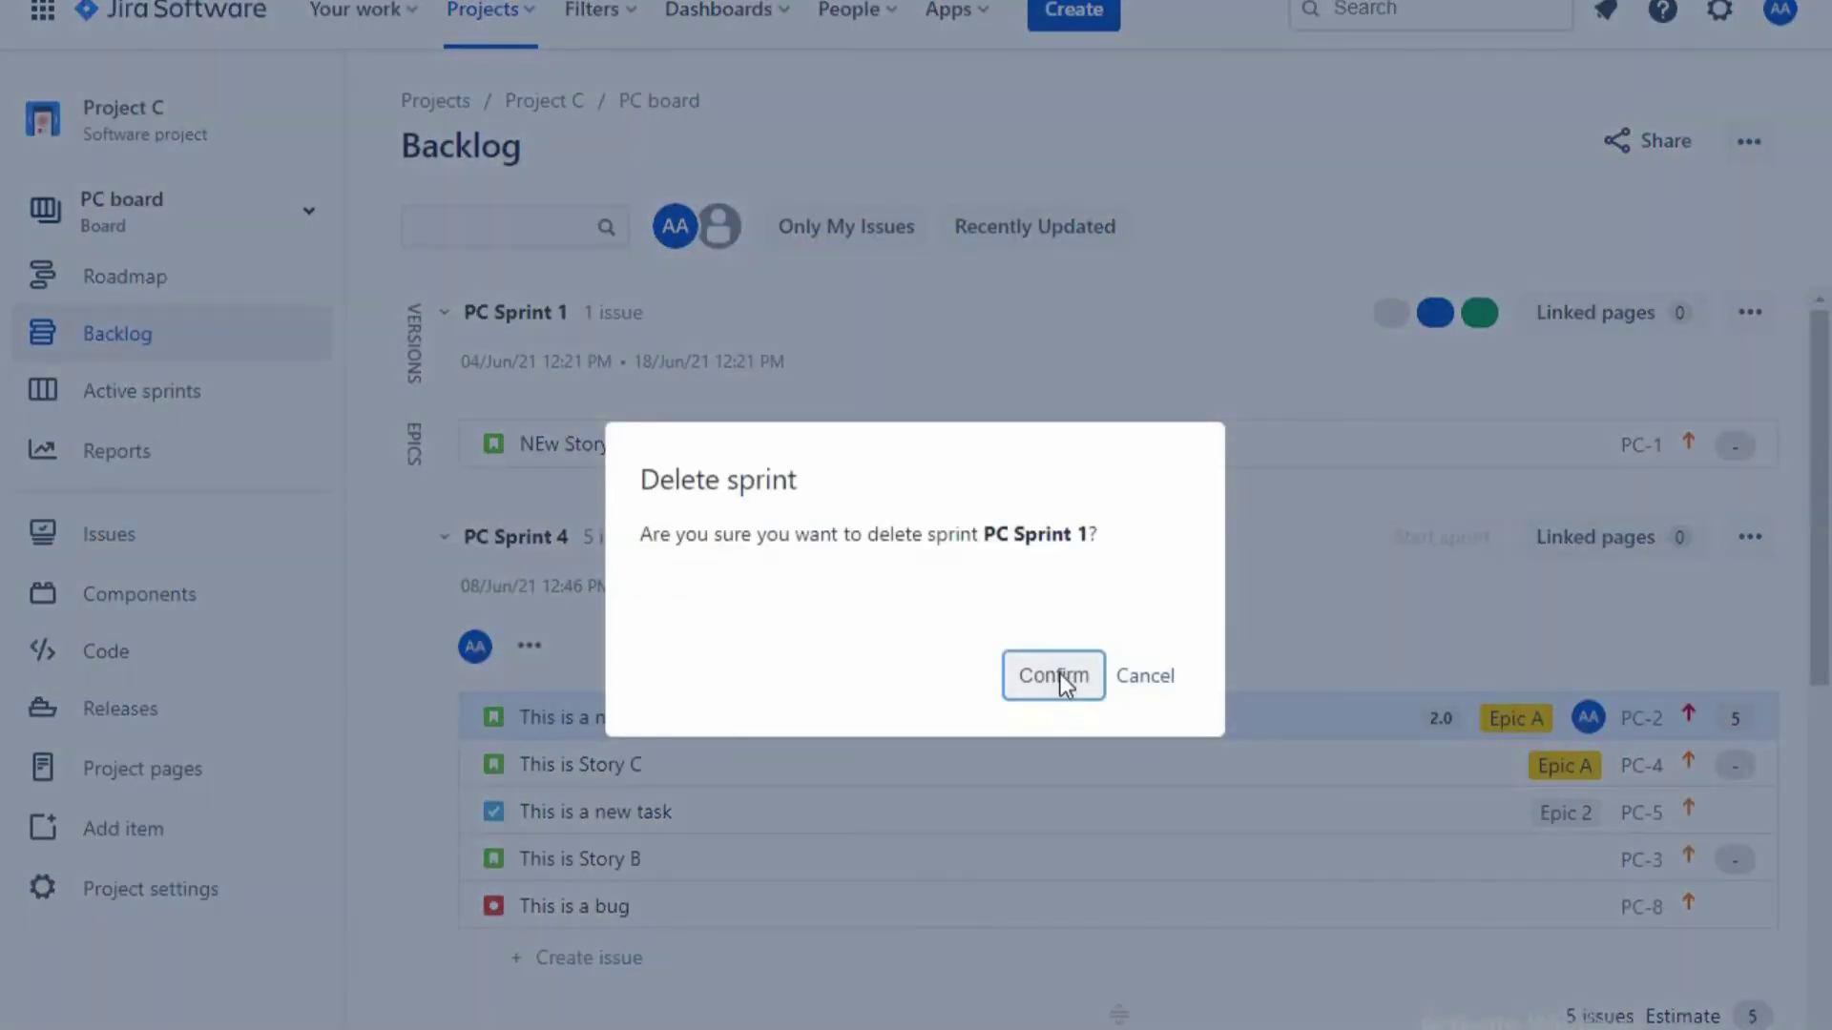
{"action": "left_click", "coordinate": [1061, 674]}
{"action": "scroll", "coordinate": [1671, 641], "scroll_direction": "down", "scroll_amount": 3}
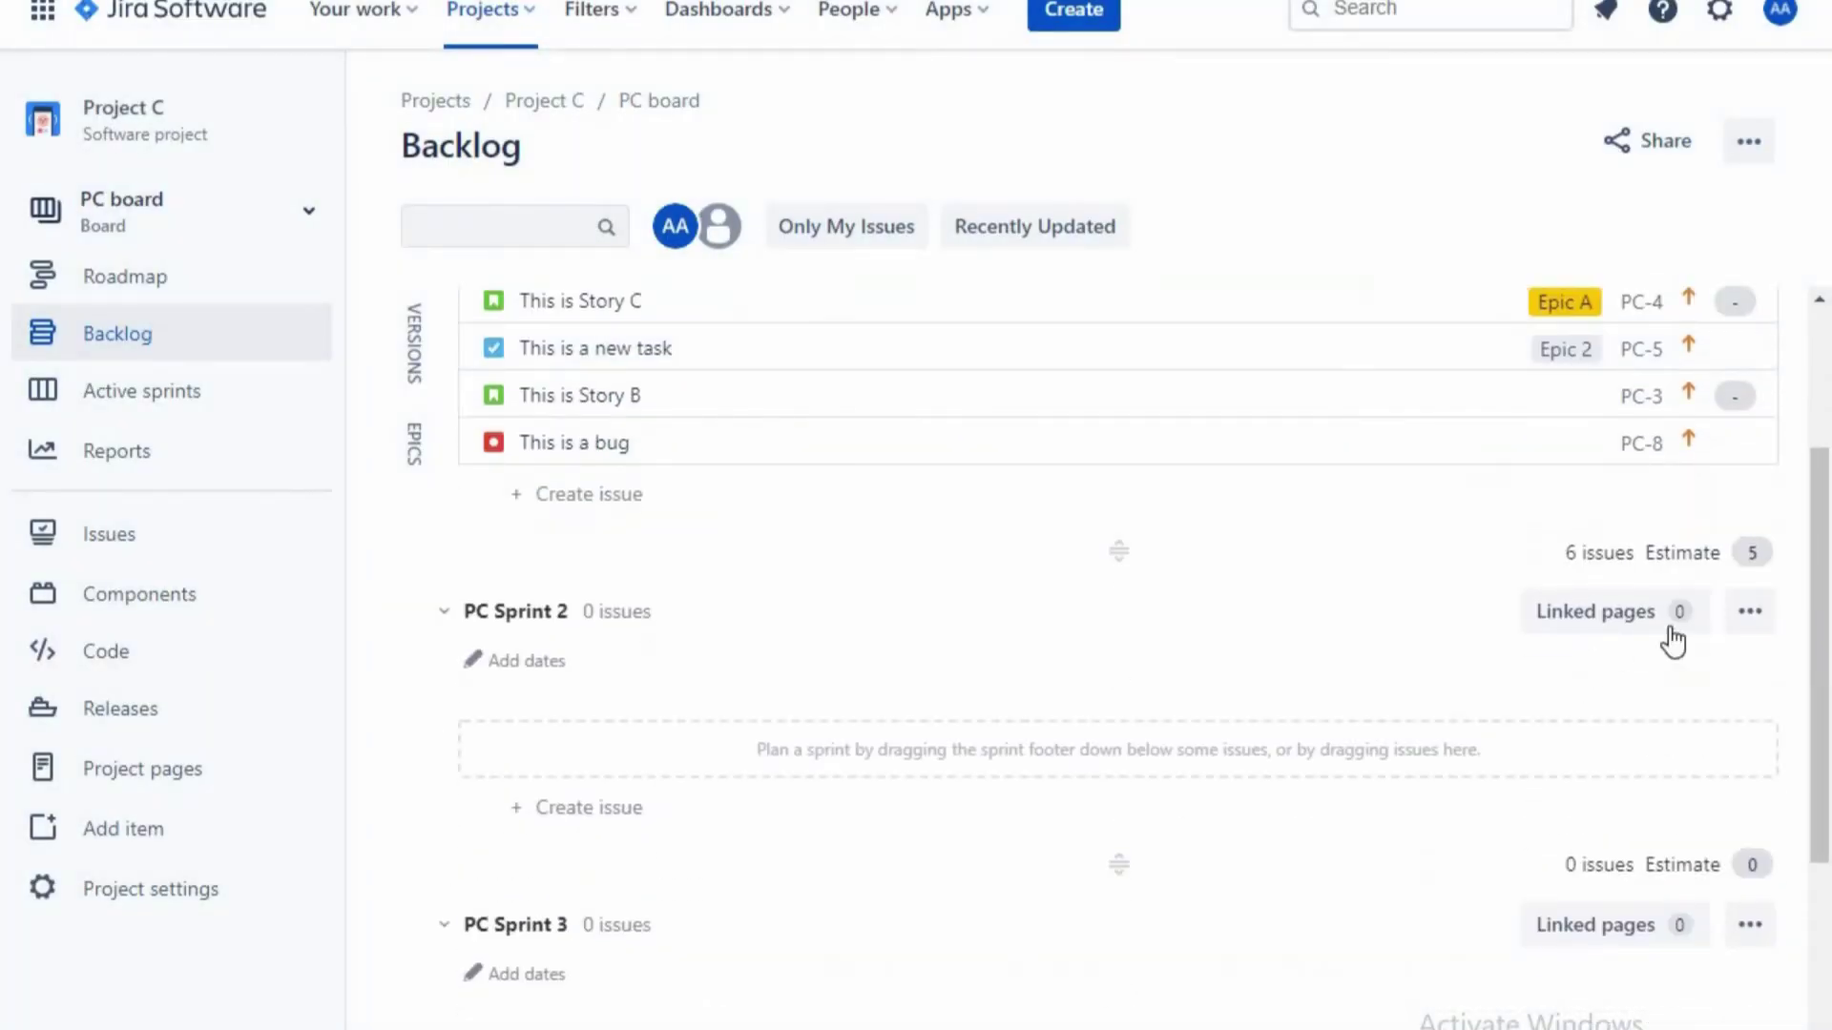
{"action": "left_click", "coordinate": [1750, 612]}
{"action": "left_click", "coordinate": [1587, 851]}
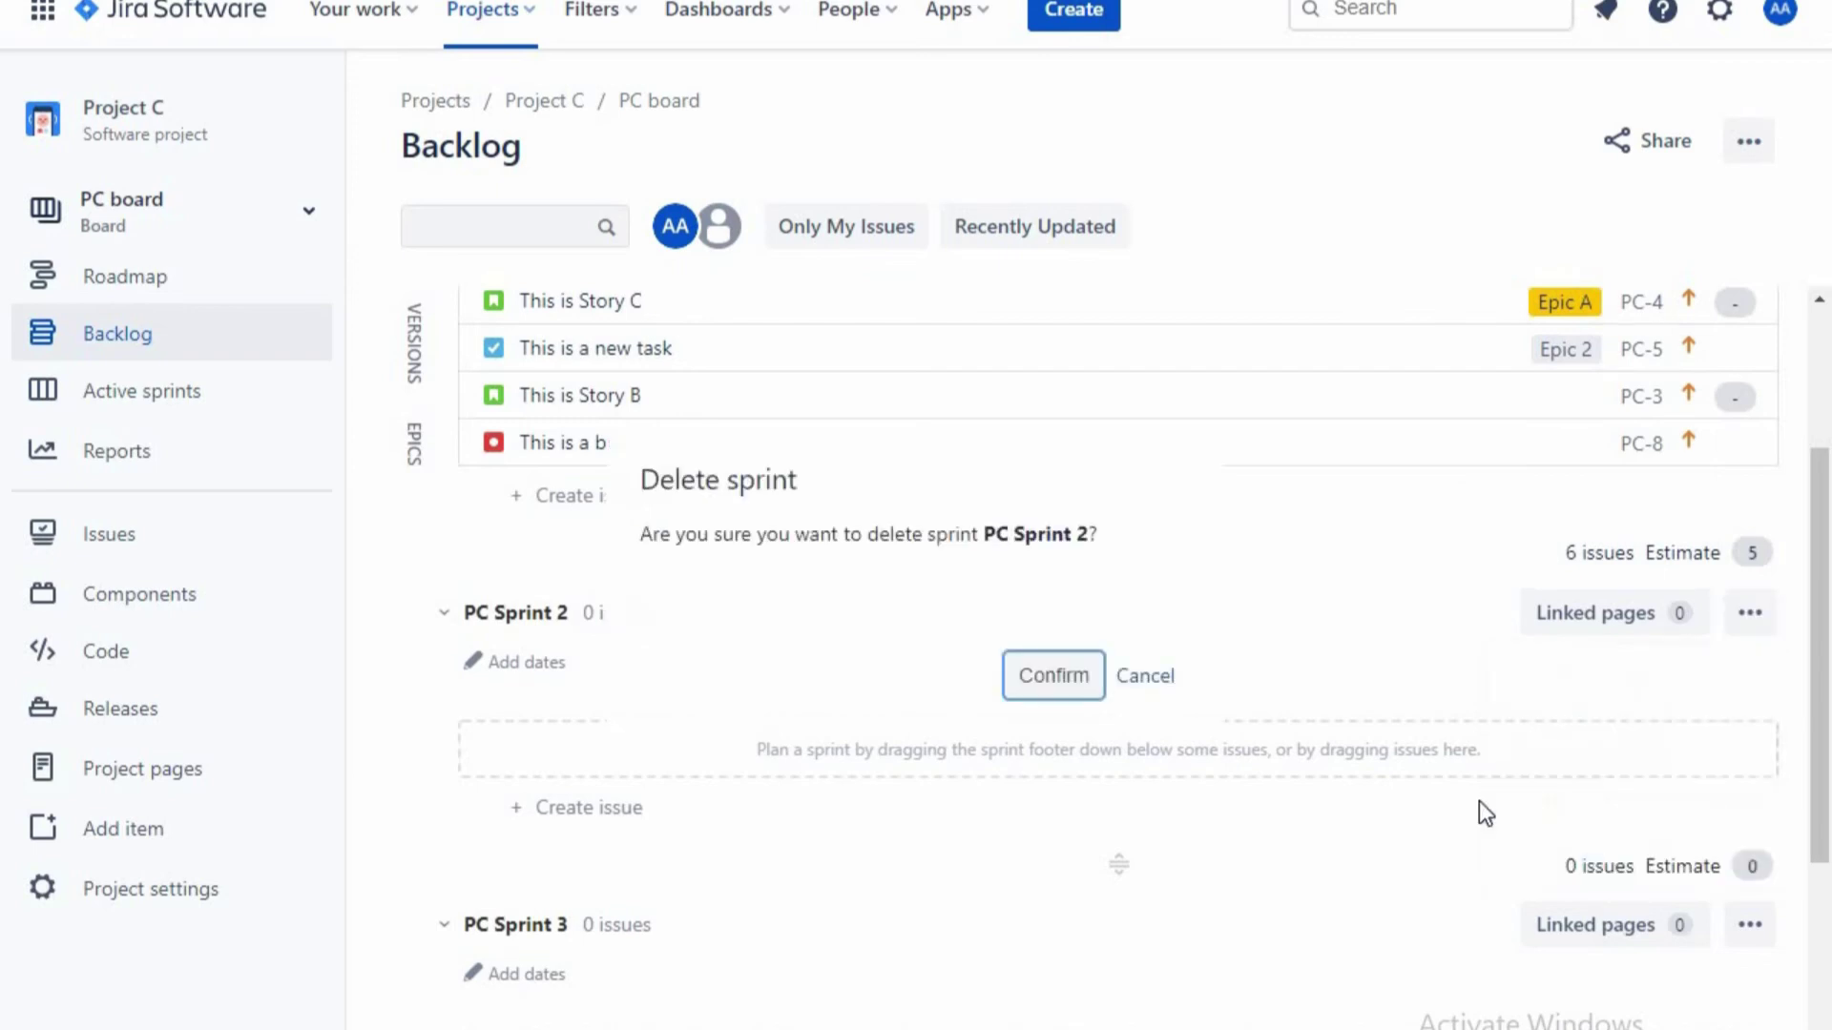
{"action": "left_click", "coordinate": [1061, 675]}
{"action": "scroll", "coordinate": [1502, 703], "scroll_direction": "down", "scroll_amount": 2}
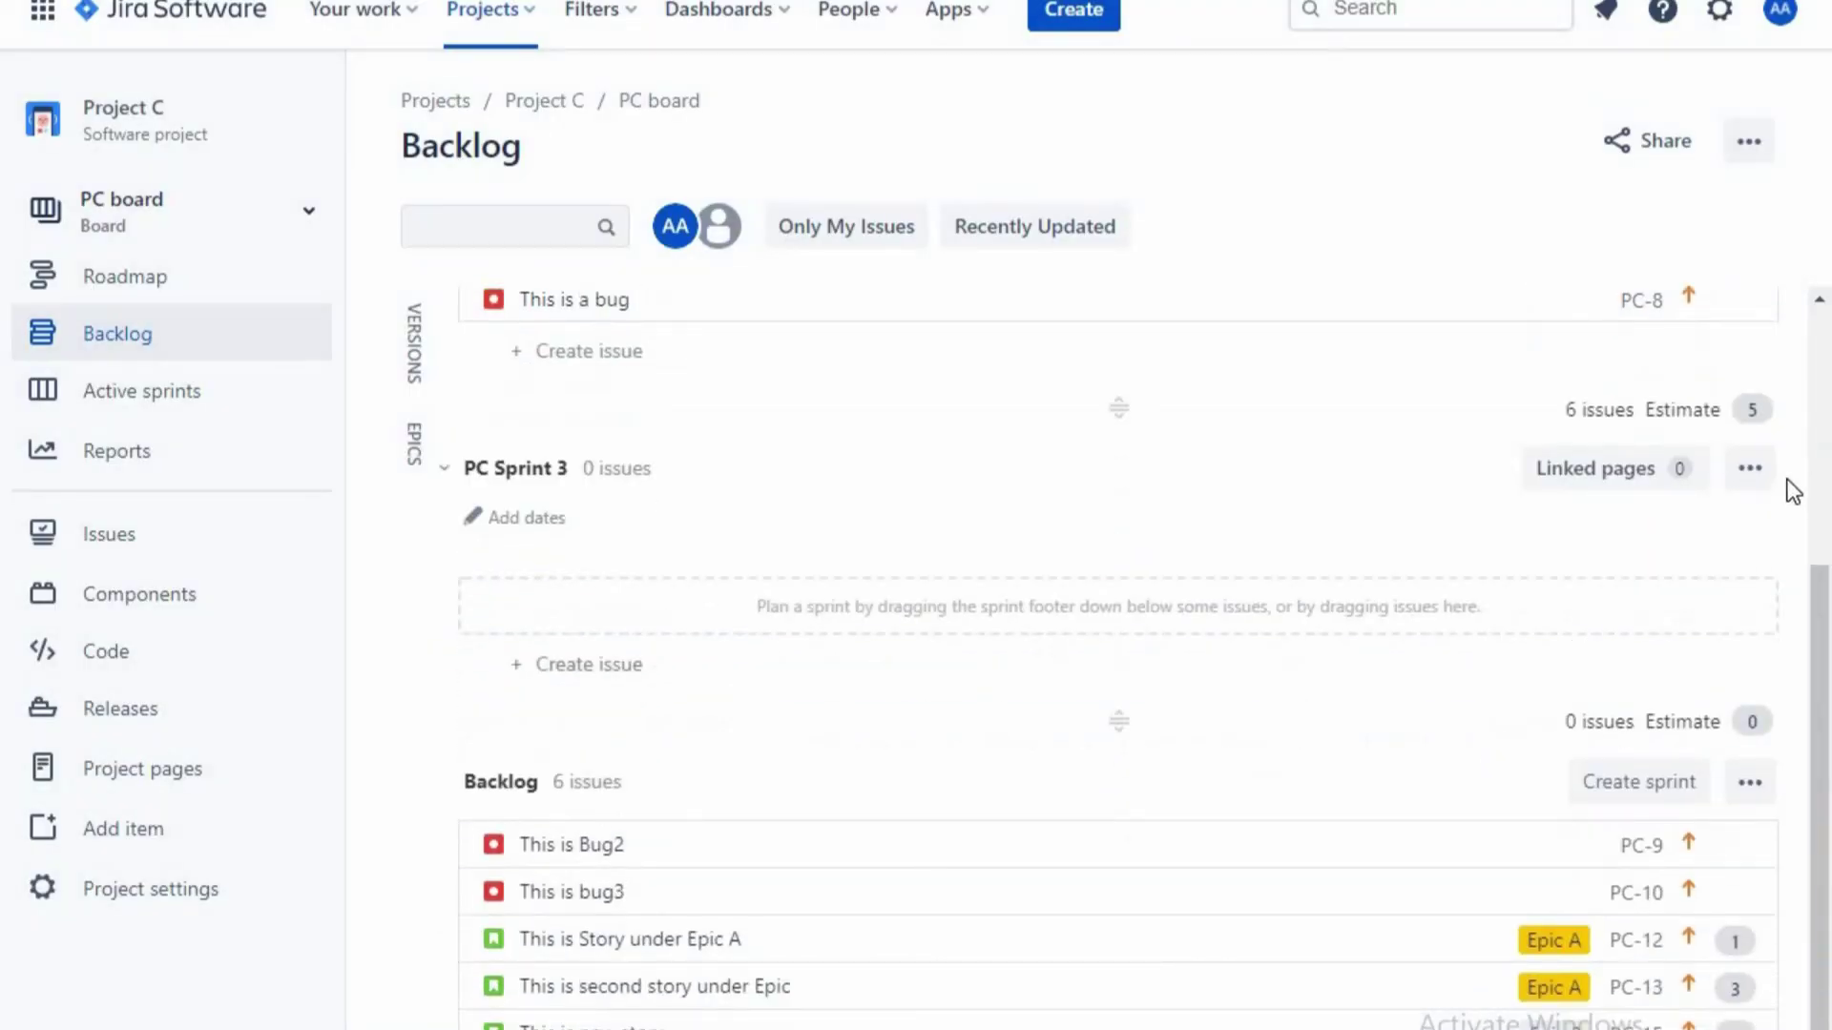
{"action": "left_click", "coordinate": [1748, 477]}
{"action": "left_click", "coordinate": [1616, 639]}
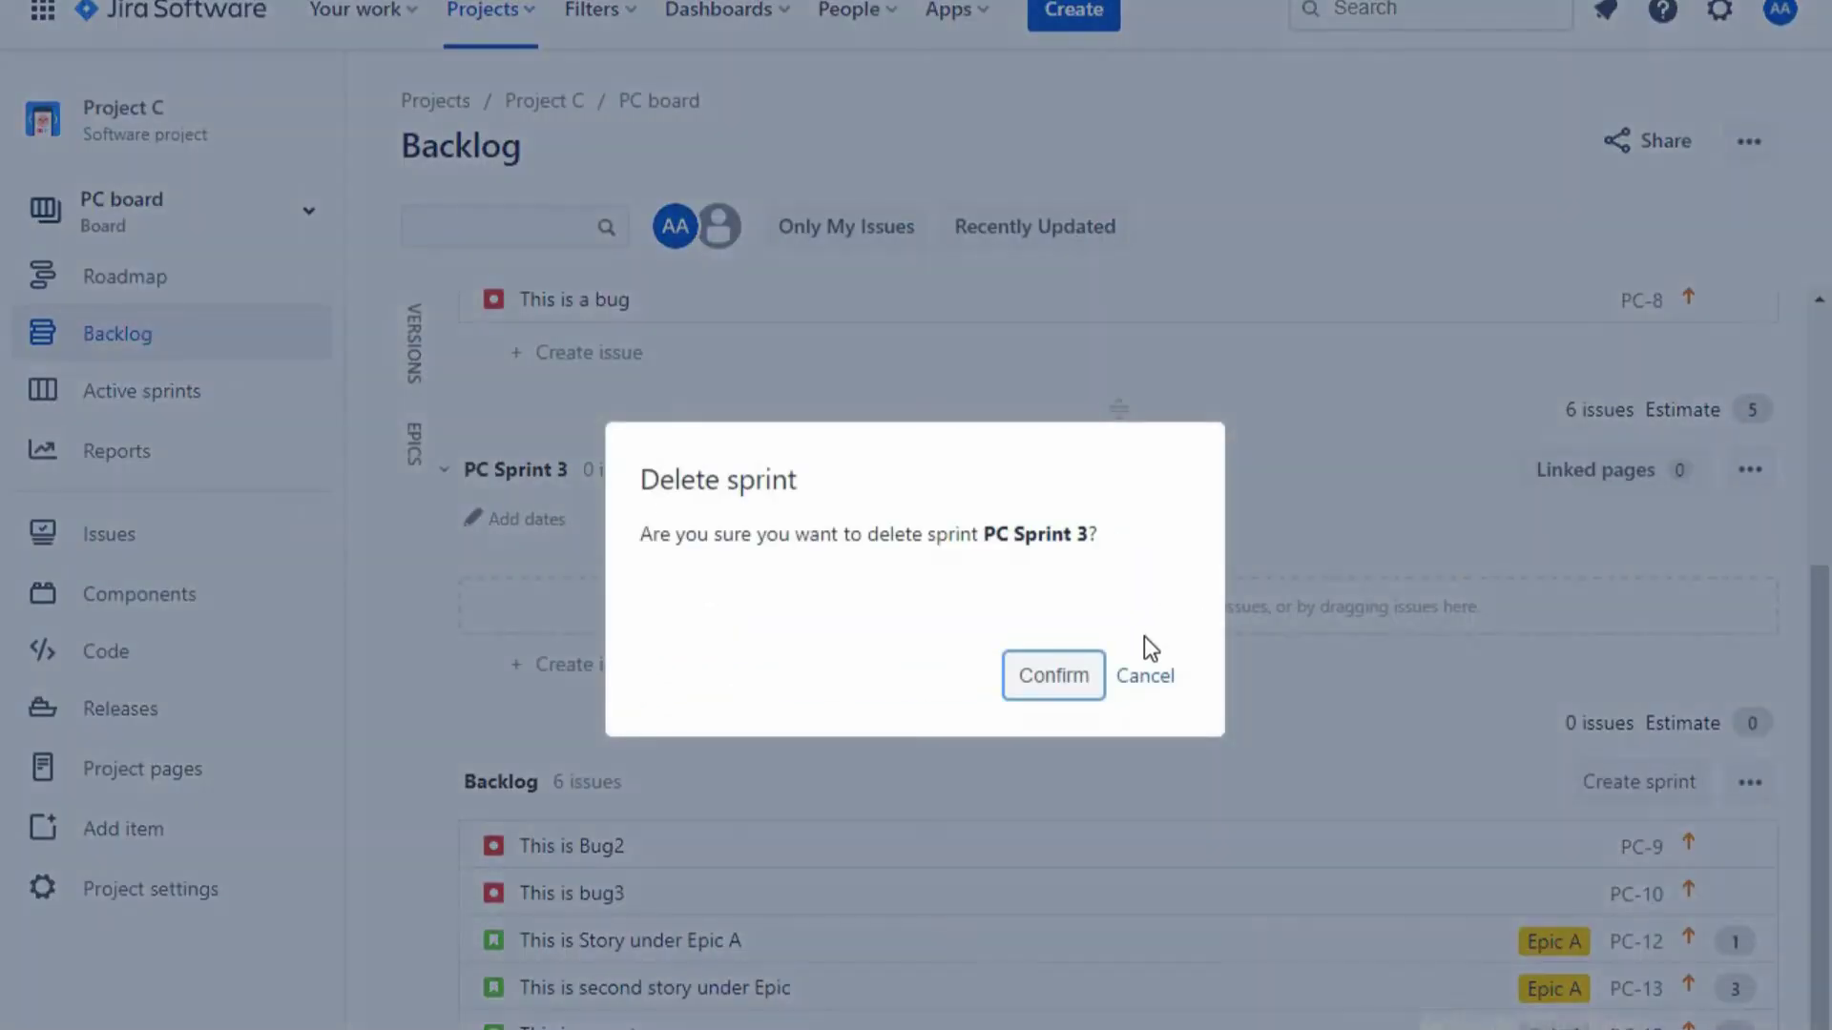
{"action": "left_click", "coordinate": [1081, 683]}
{"action": "scroll", "coordinate": [1537, 667], "scroll_direction": "up", "scroll_amount": 5}
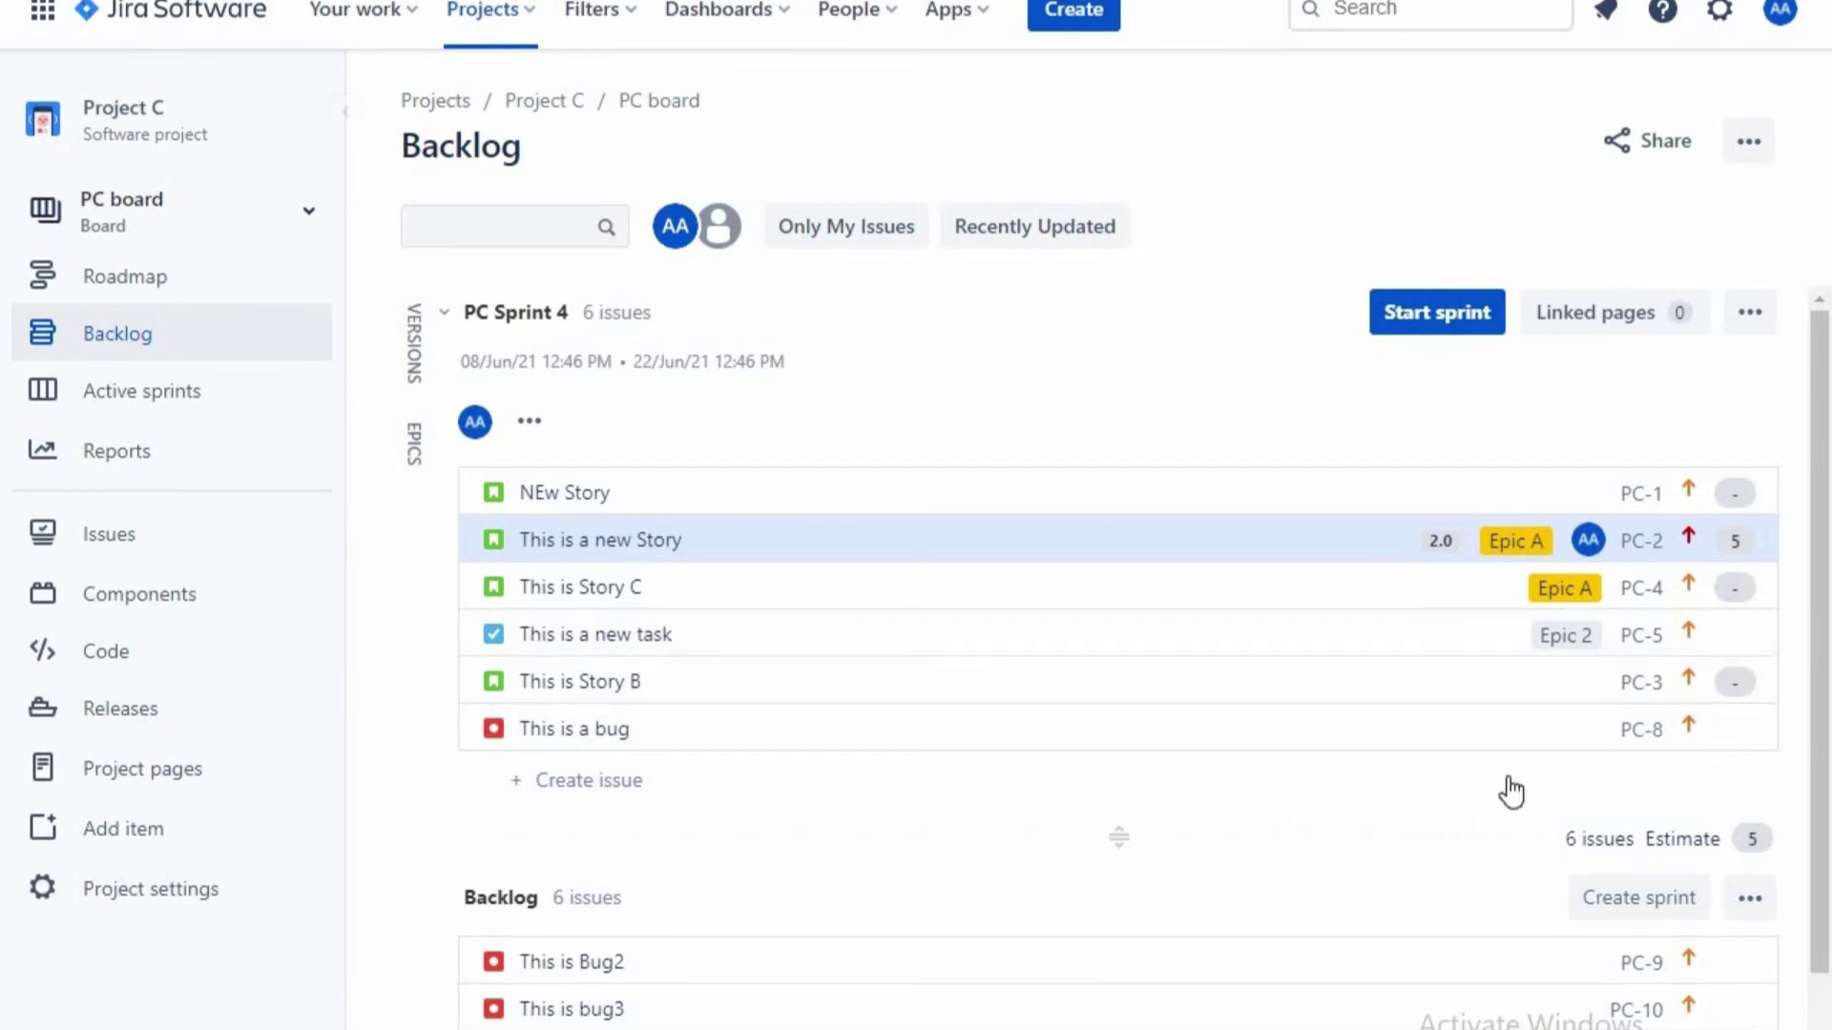
- Start PC Sprint 4 keeping its existing name and dates
{"action": "left_click", "coordinate": [1446, 315]}
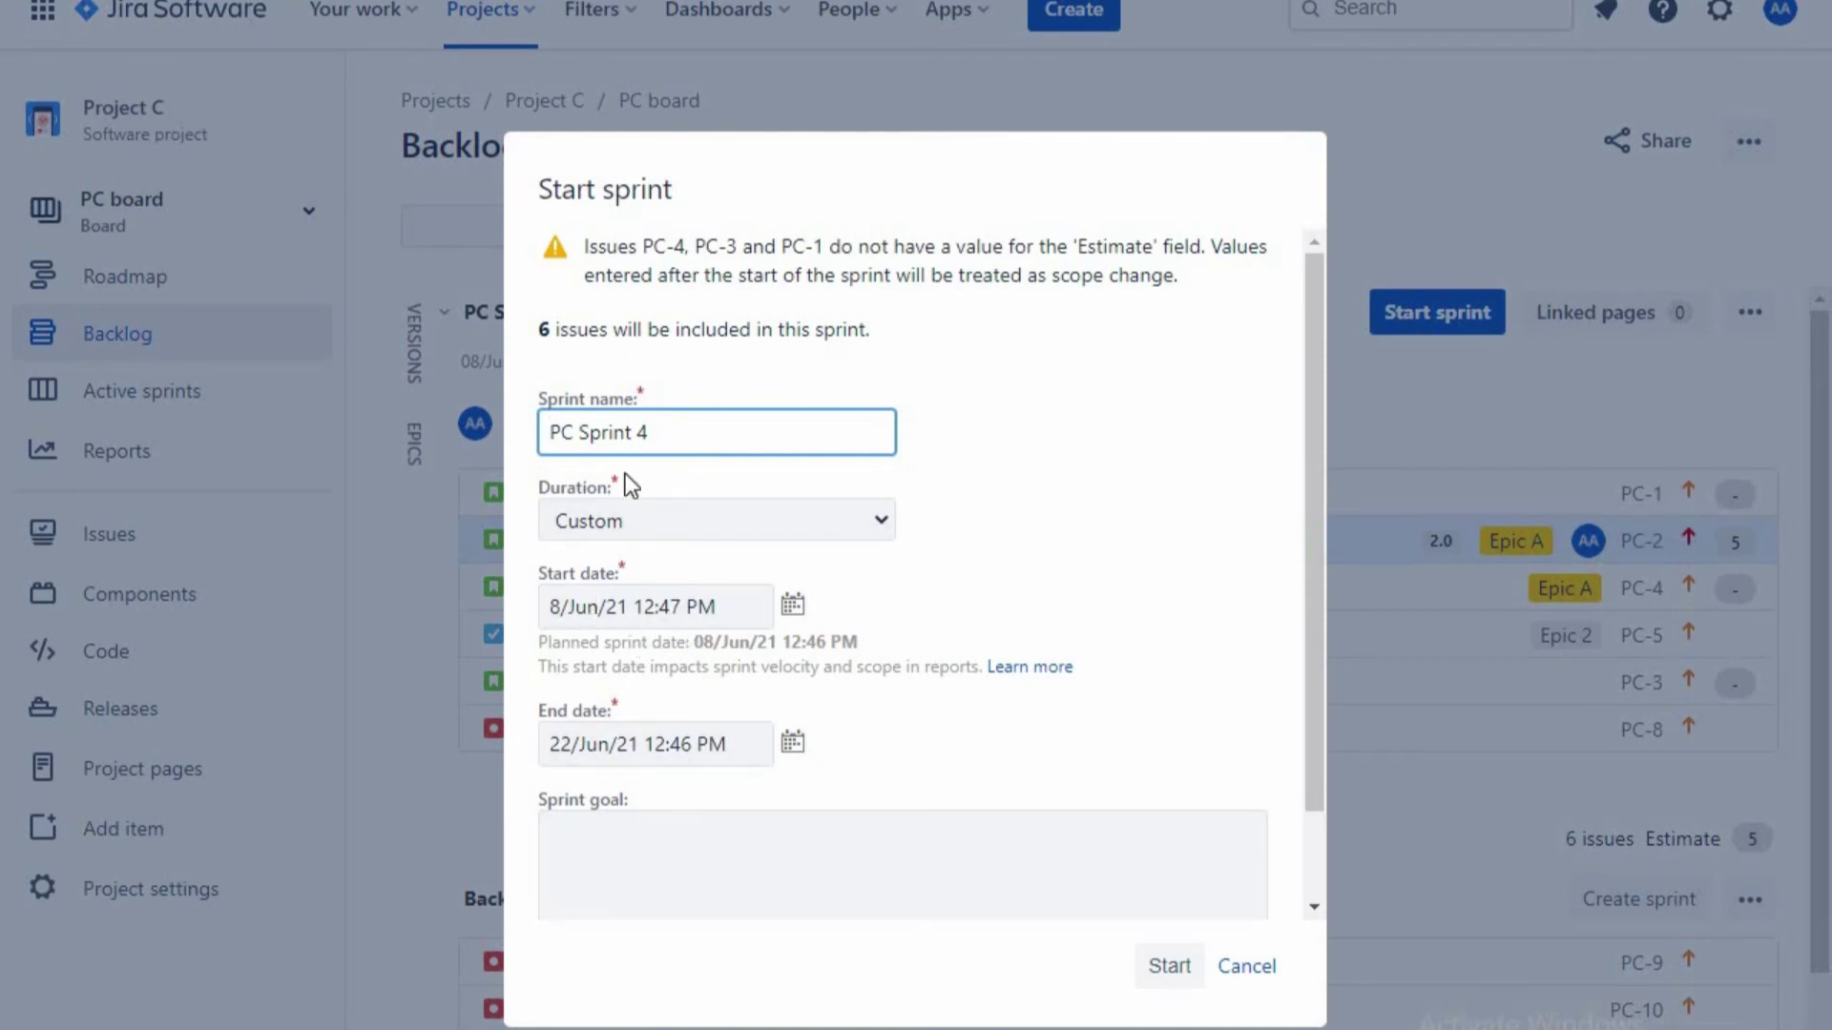
{"action": "left_click", "coordinate": [1167, 966]}
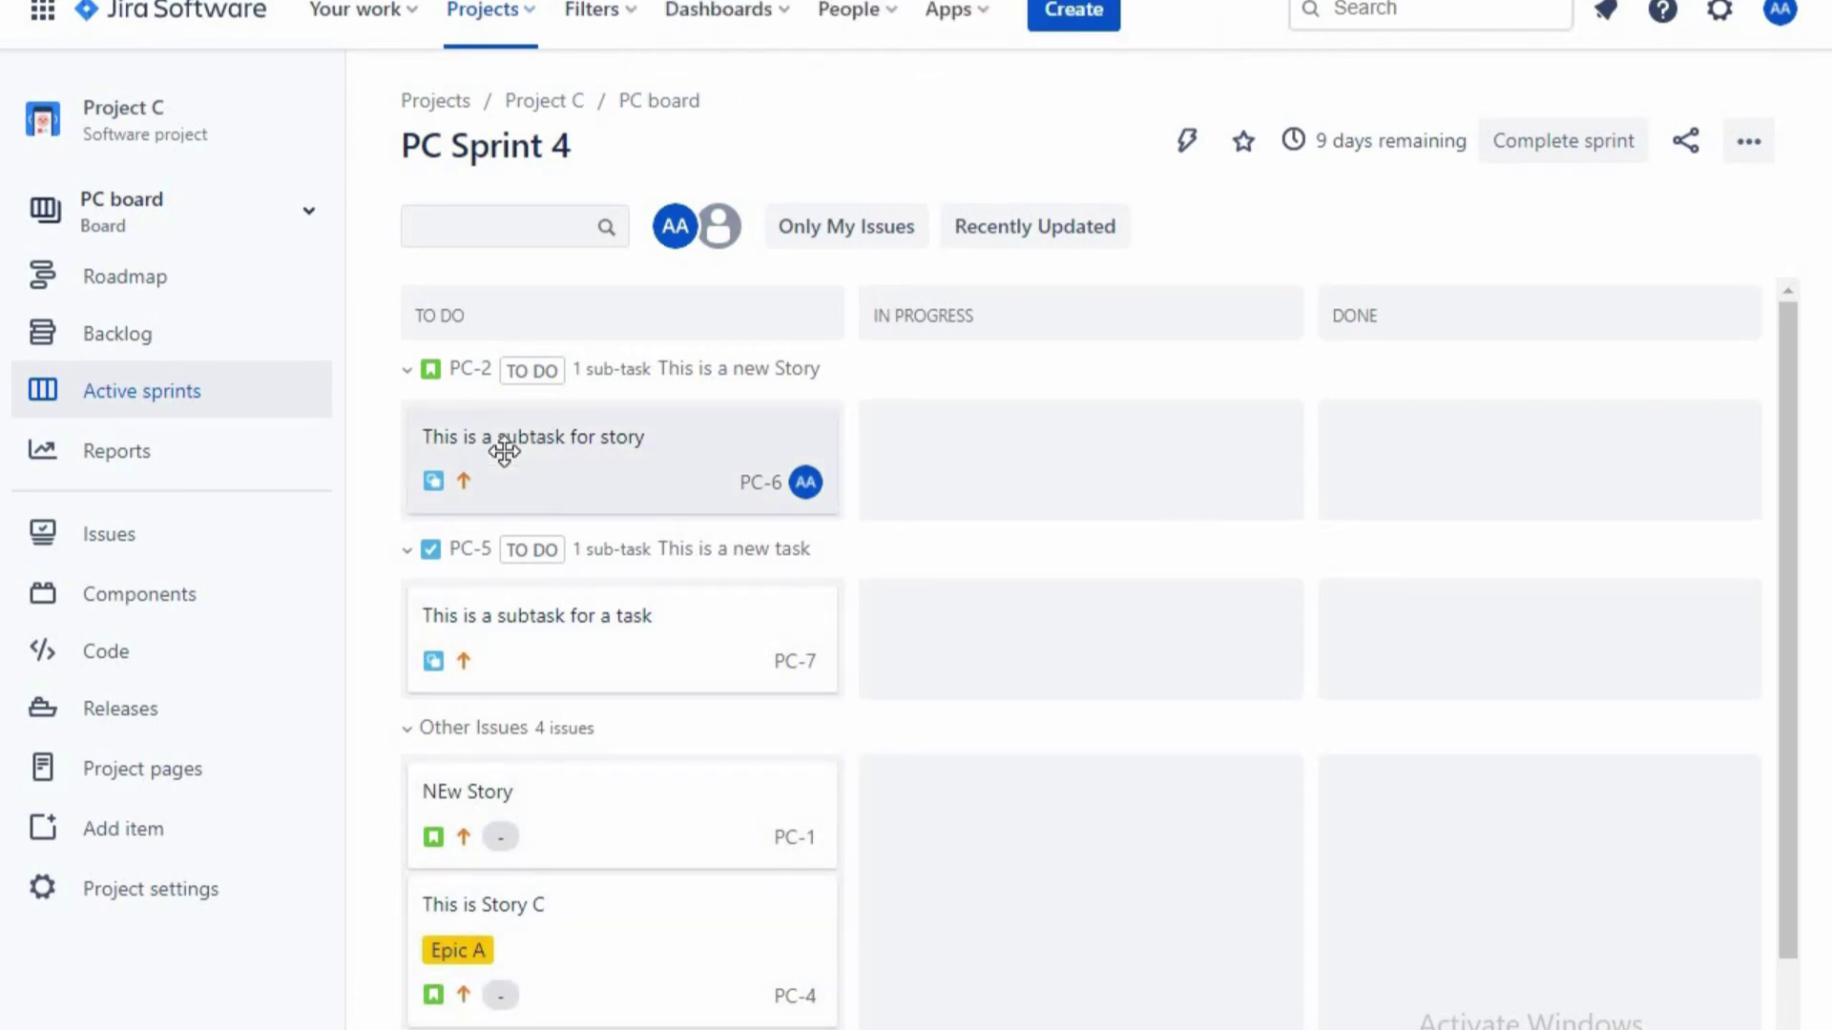
- Move subtask PC-6 through In Progress to Done and mark parent story PC-2 Done too
{"action": "left_click_drag", "start_coordinate": [503, 449], "coordinate": [993, 455]}
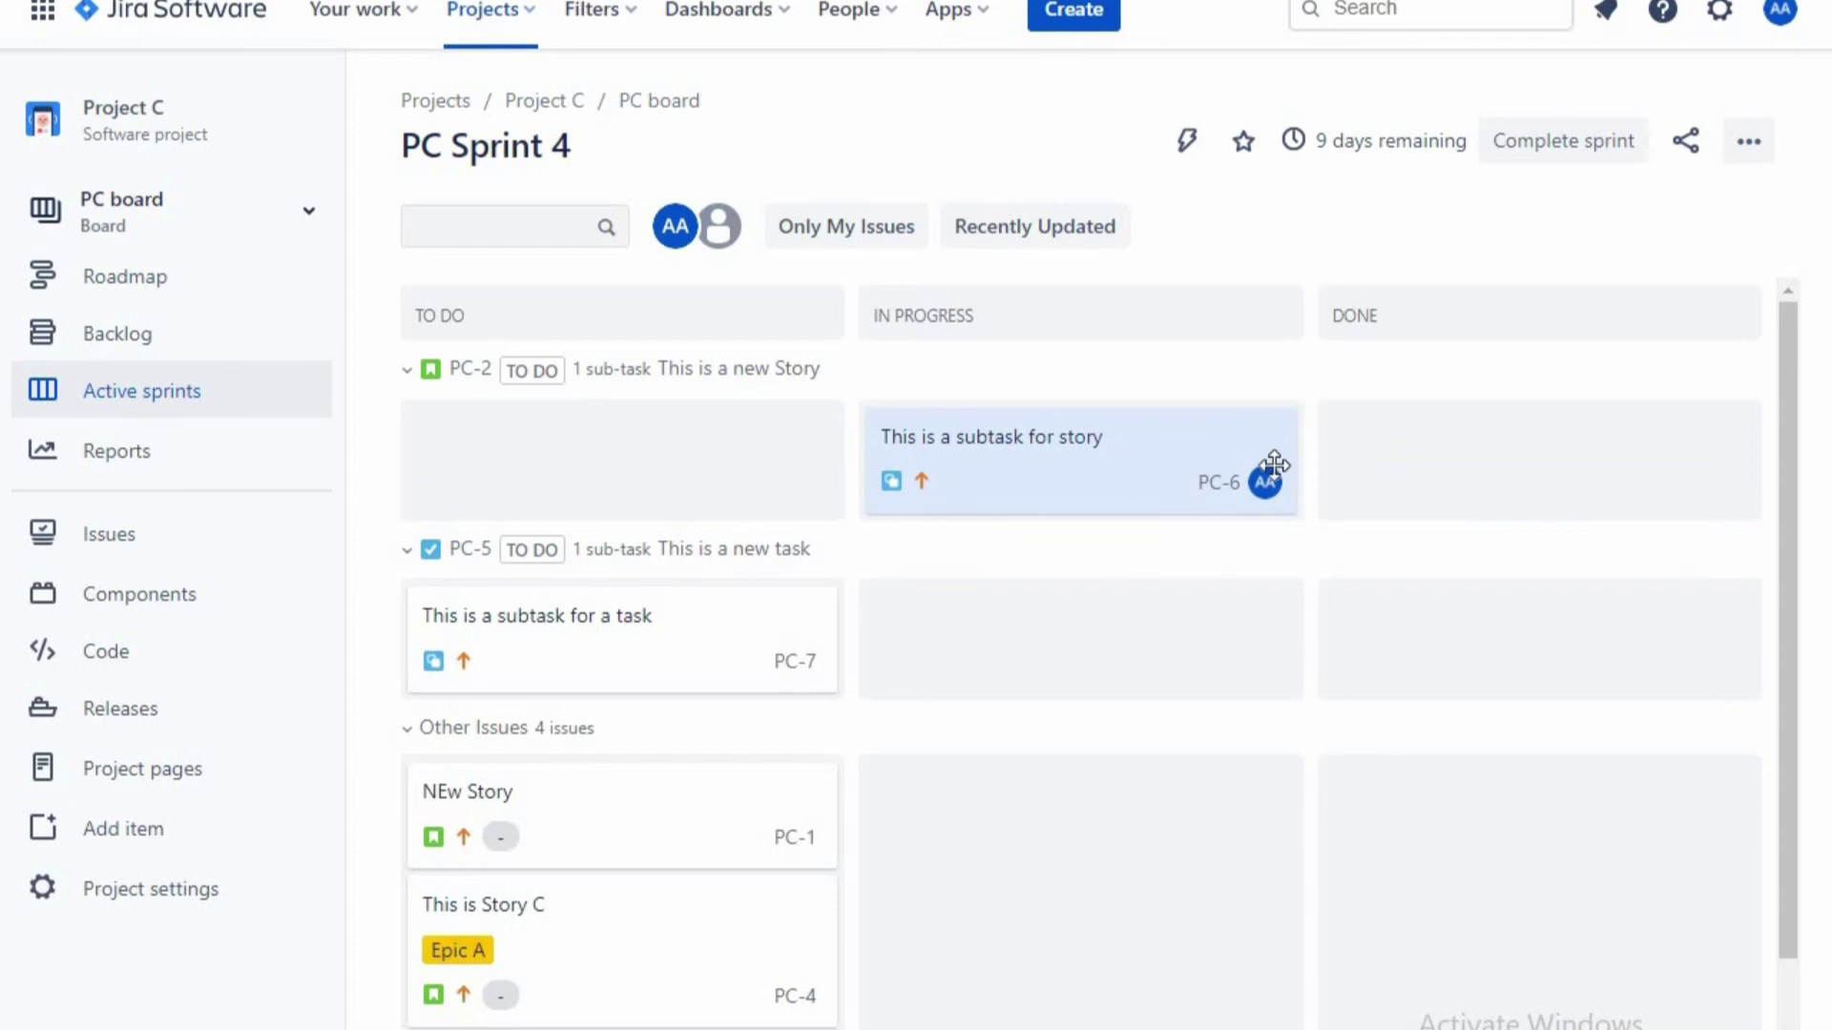
{"action": "left_click_drag", "start_coordinate": [1268, 462], "coordinate": [1583, 463]}
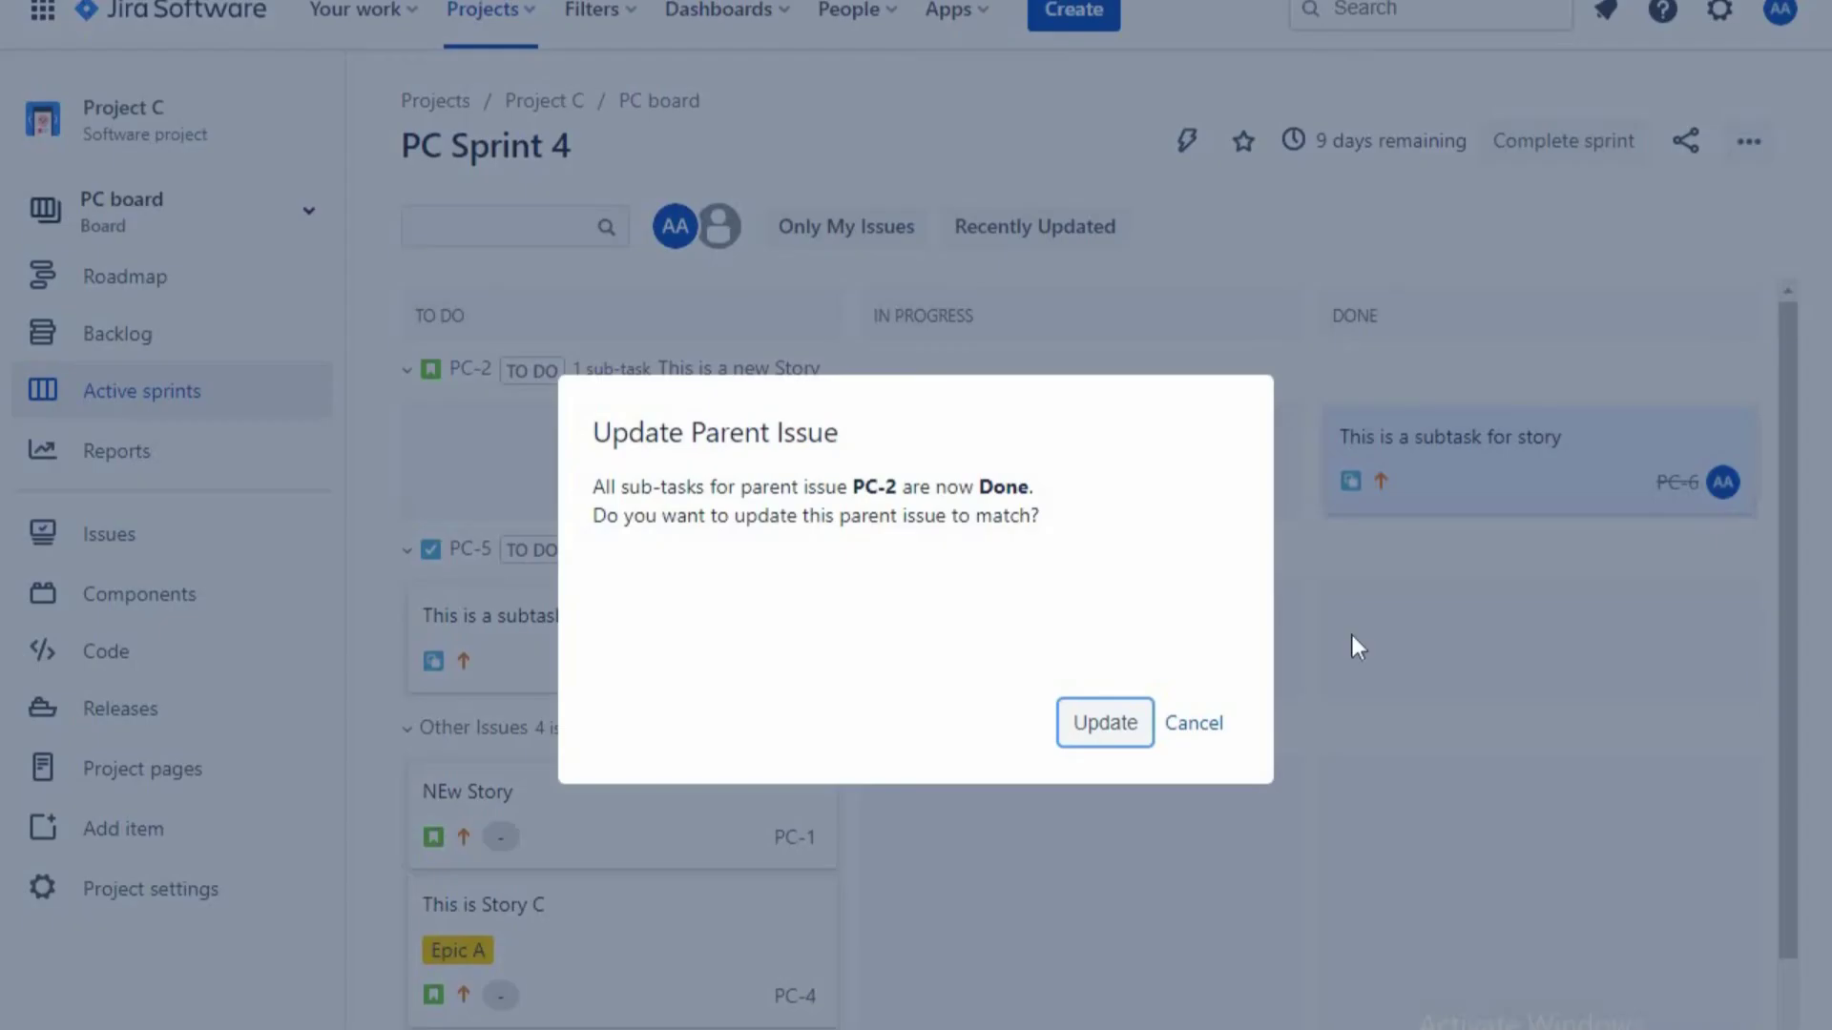
{"action": "left_click", "coordinate": [1107, 730]}
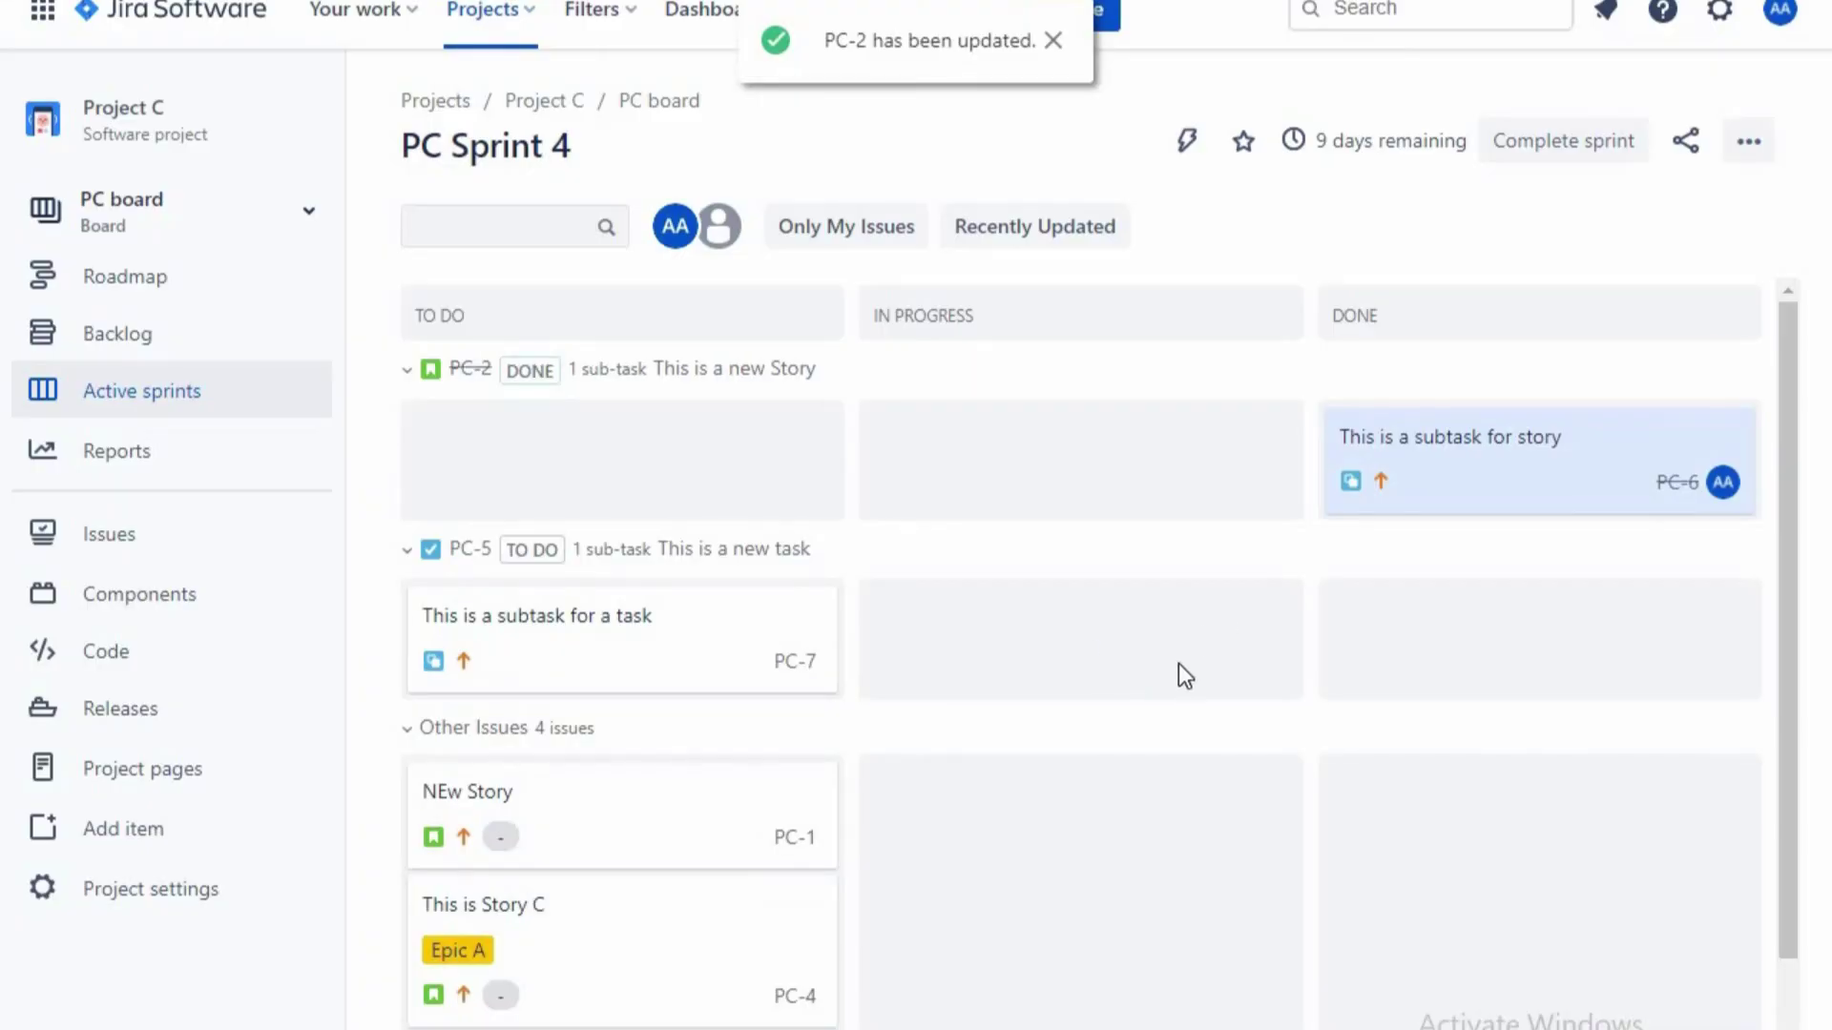
{"action": "left_click", "coordinate": [1056, 42]}
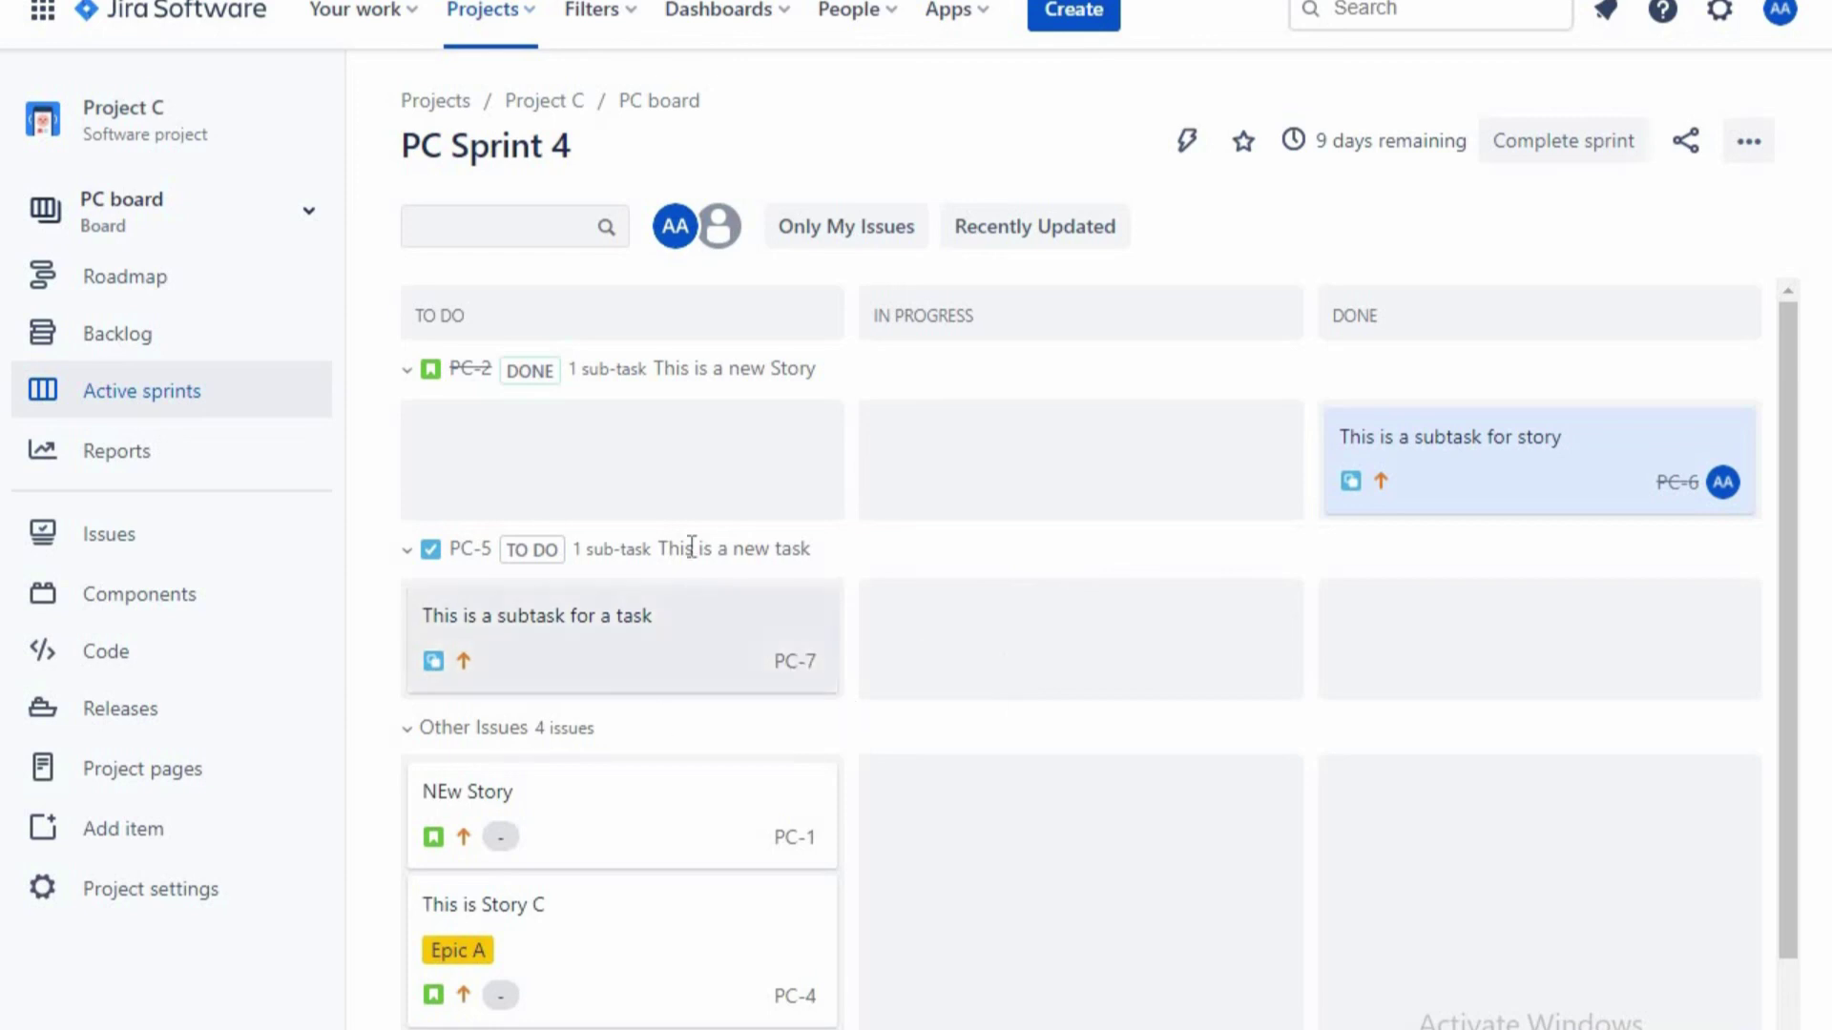
{"action": "scroll", "coordinate": [763, 620], "scroll_direction": "down", "scroll_amount": 2}
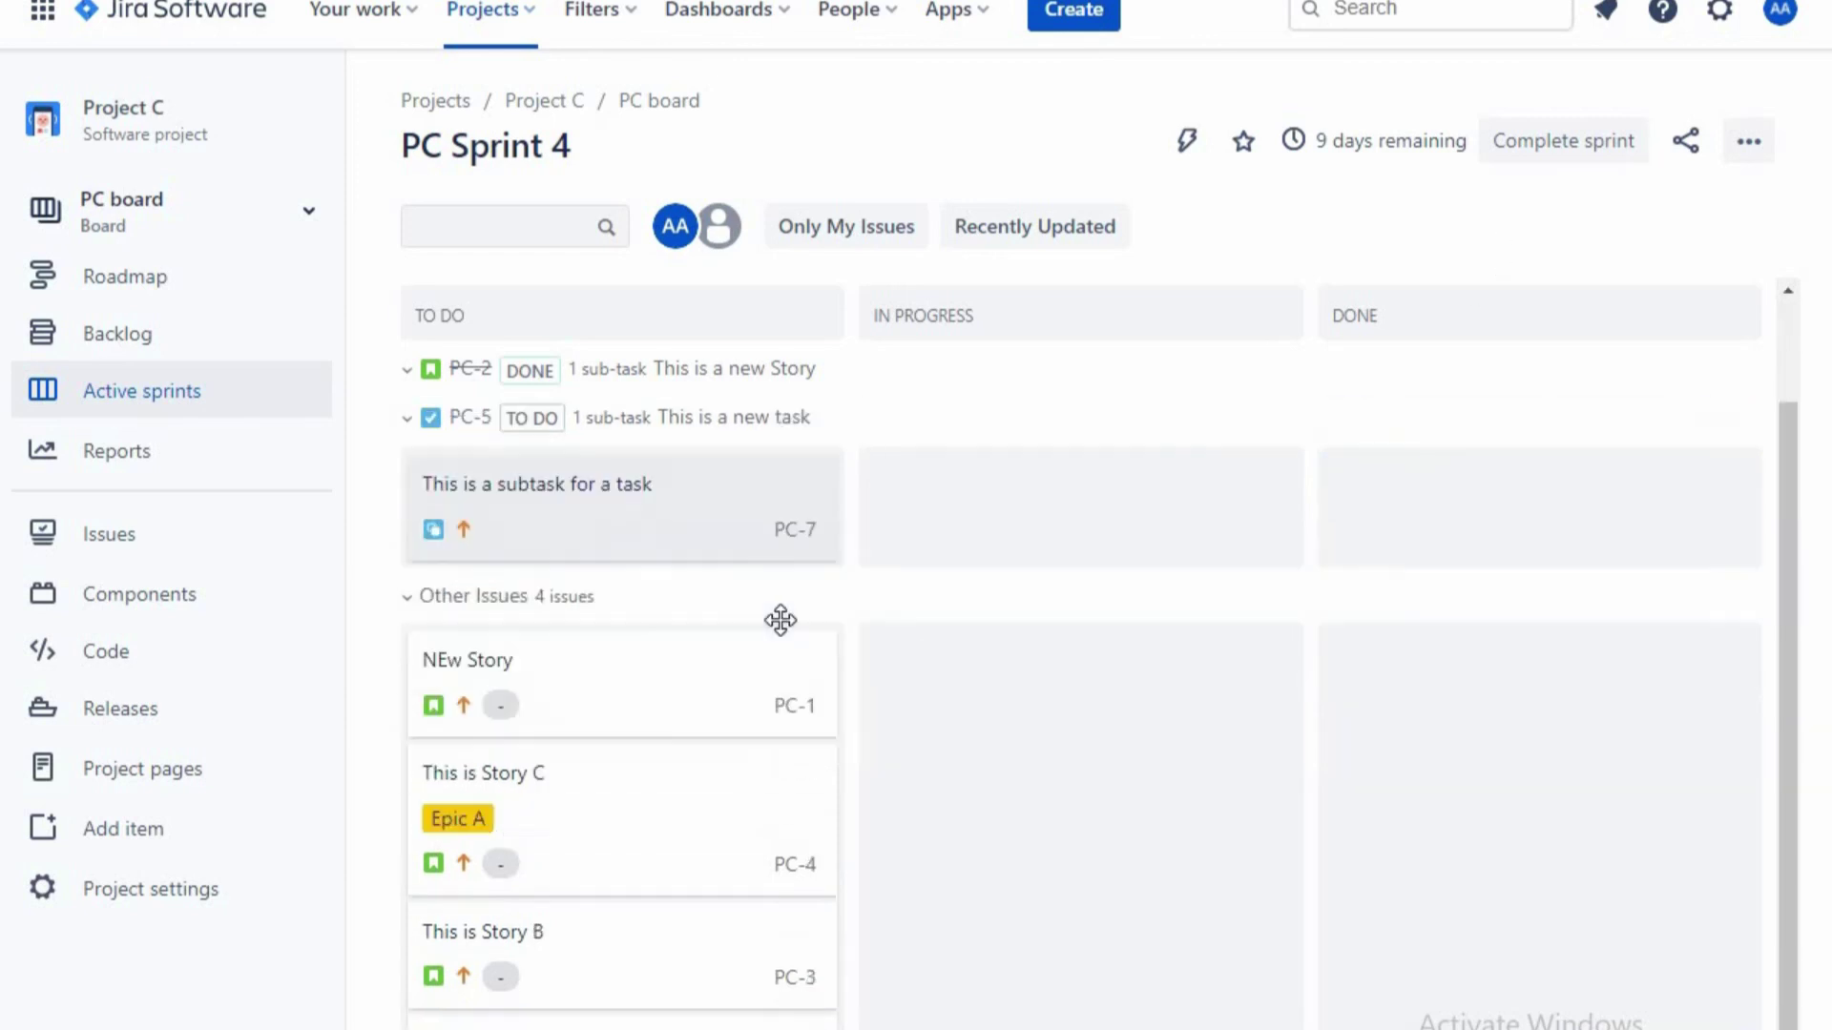
{"action": "scroll", "coordinate": [763, 620], "scroll_direction": "up", "scroll_amount": 2}
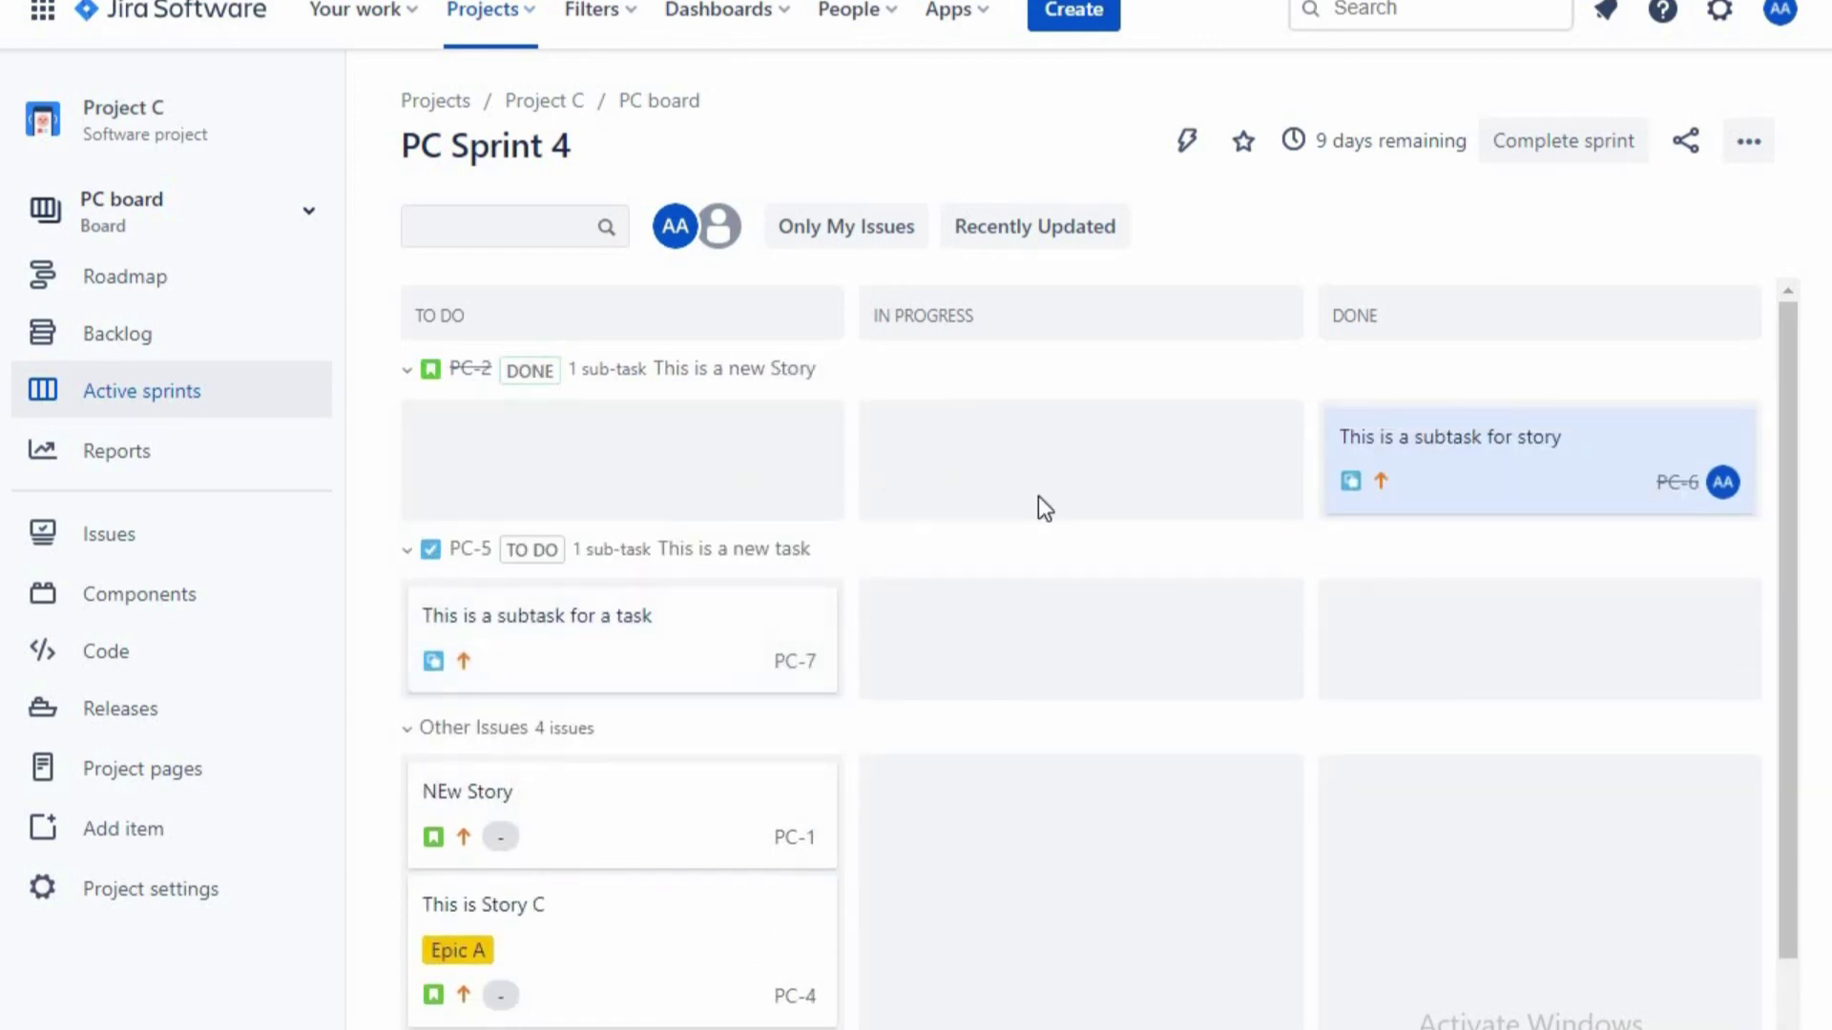
{"action": "scroll", "coordinate": [1038, 491], "scroll_direction": "down", "scroll_amount": 2}
{"action": "scroll", "coordinate": [1054, 524], "scroll_direction": "up", "scroll_amount": 2}
{"action": "left_click", "coordinate": [1538, 143]}
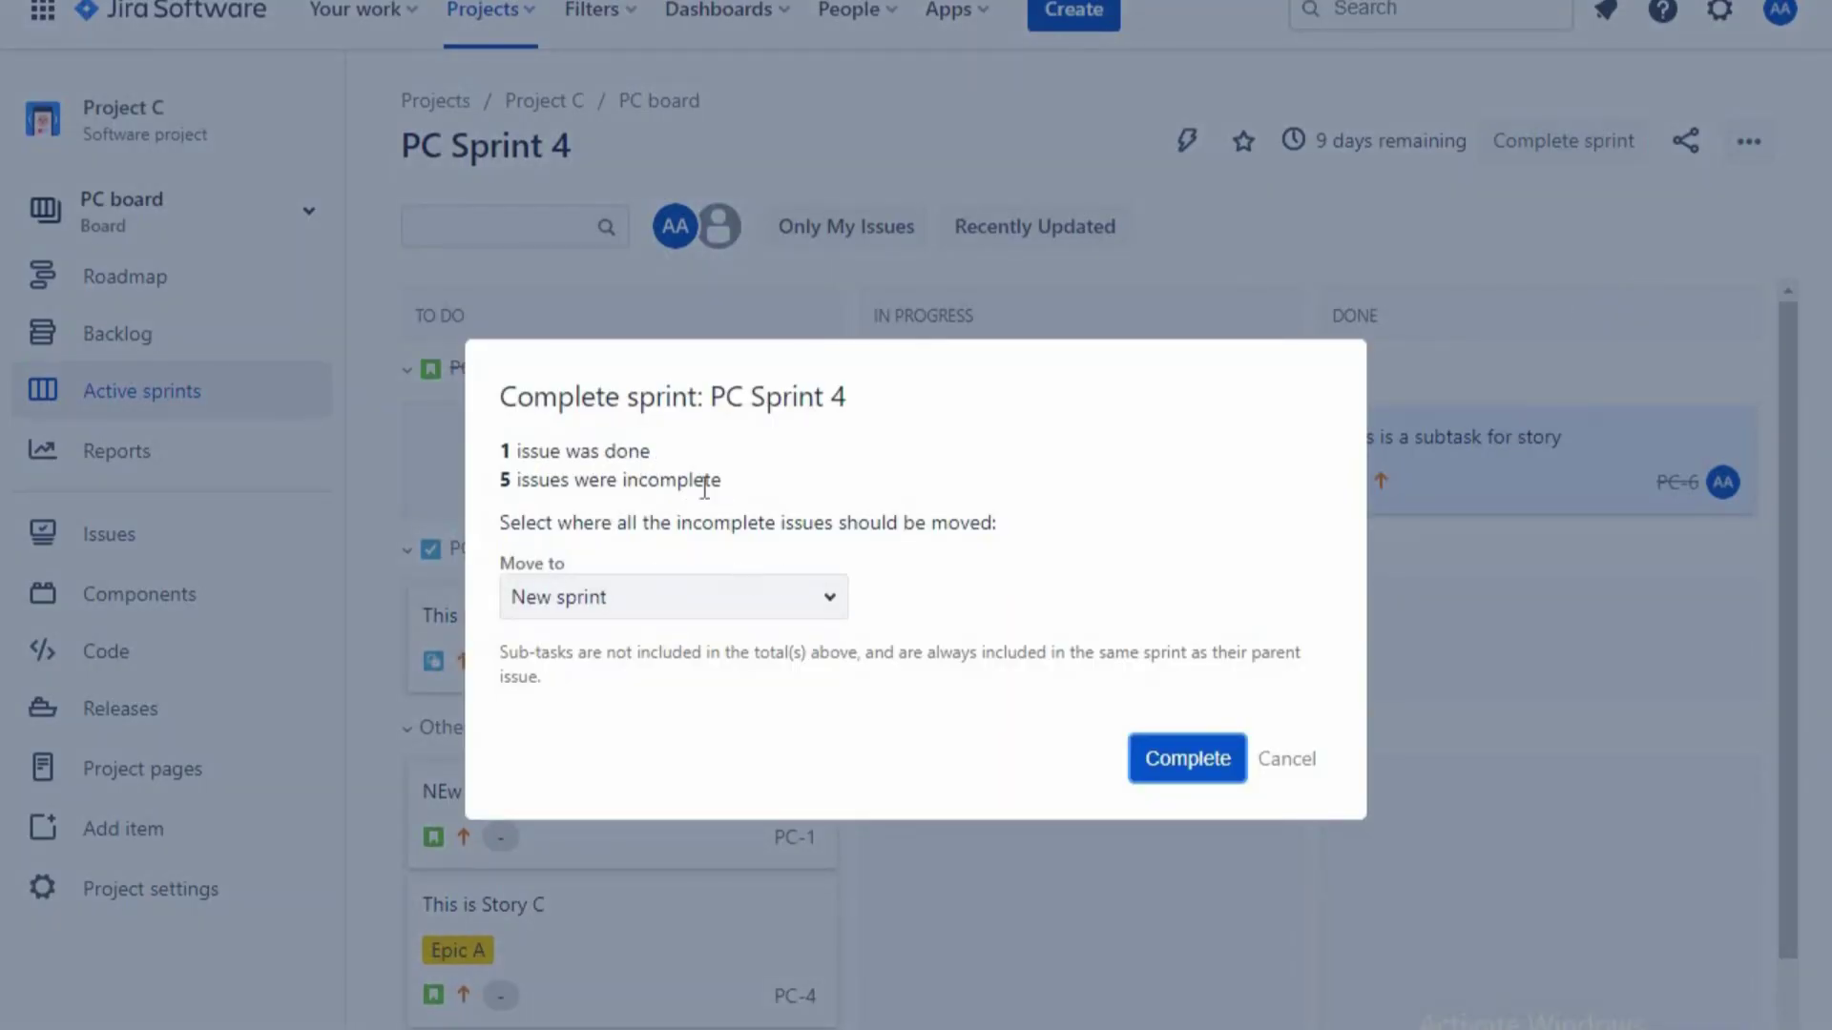
{"action": "left_click", "coordinate": [770, 597]}
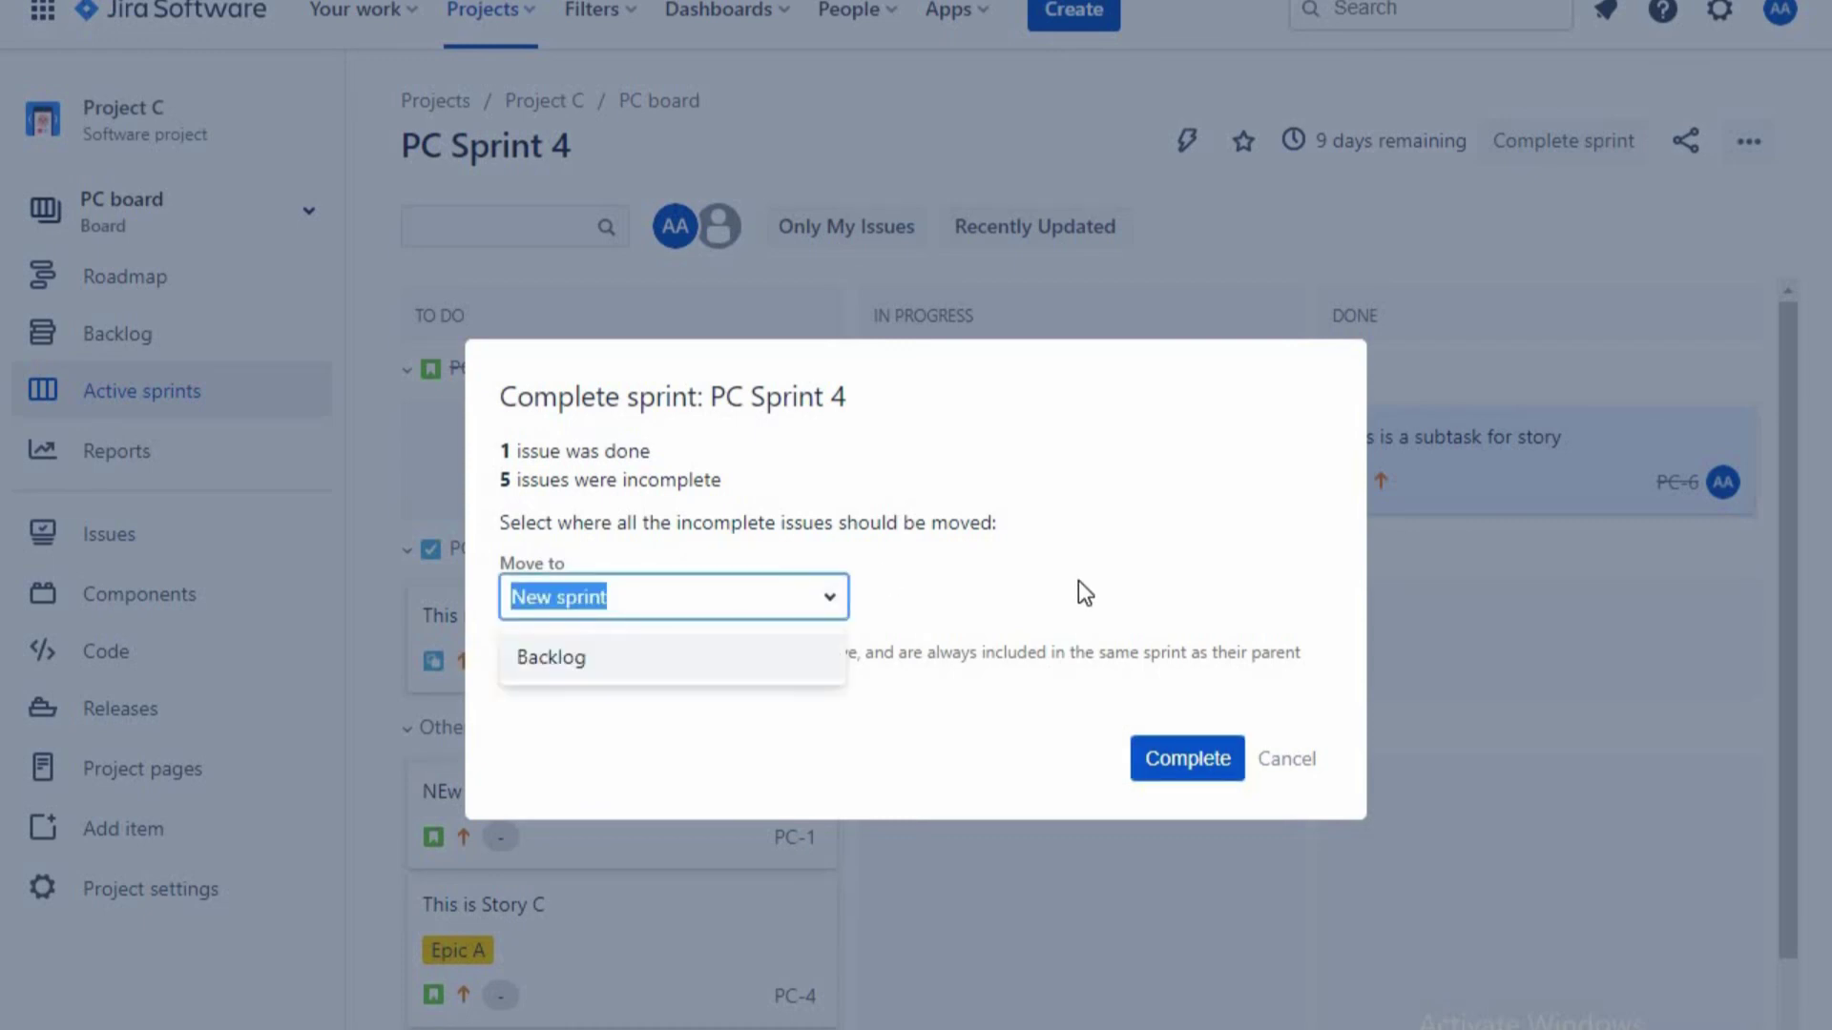
{"action": "left_click", "coordinate": [1078, 580]}
{"action": "left_click", "coordinate": [1288, 761]}
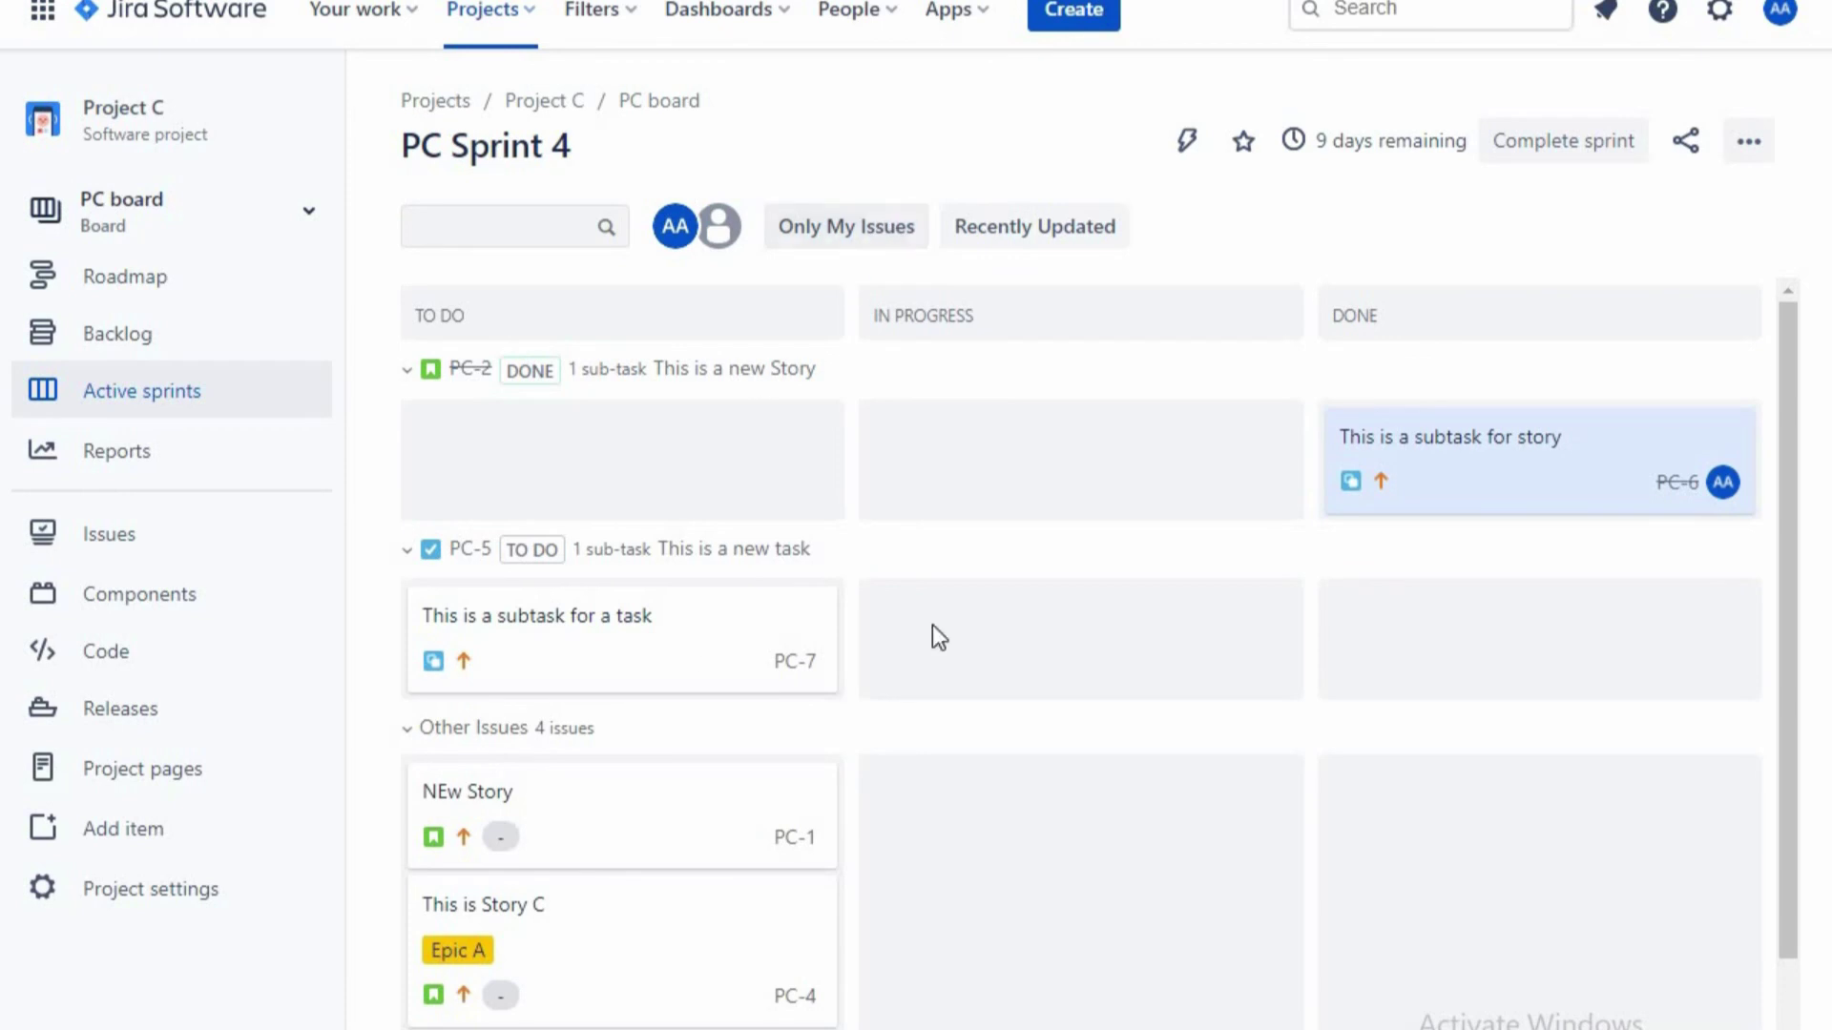
{"action": "scroll", "coordinate": [866, 661], "scroll_direction": "down", "scroll_amount": 2}
{"action": "scroll", "coordinate": [907, 697], "scroll_direction": "up", "scroll_amount": 1}
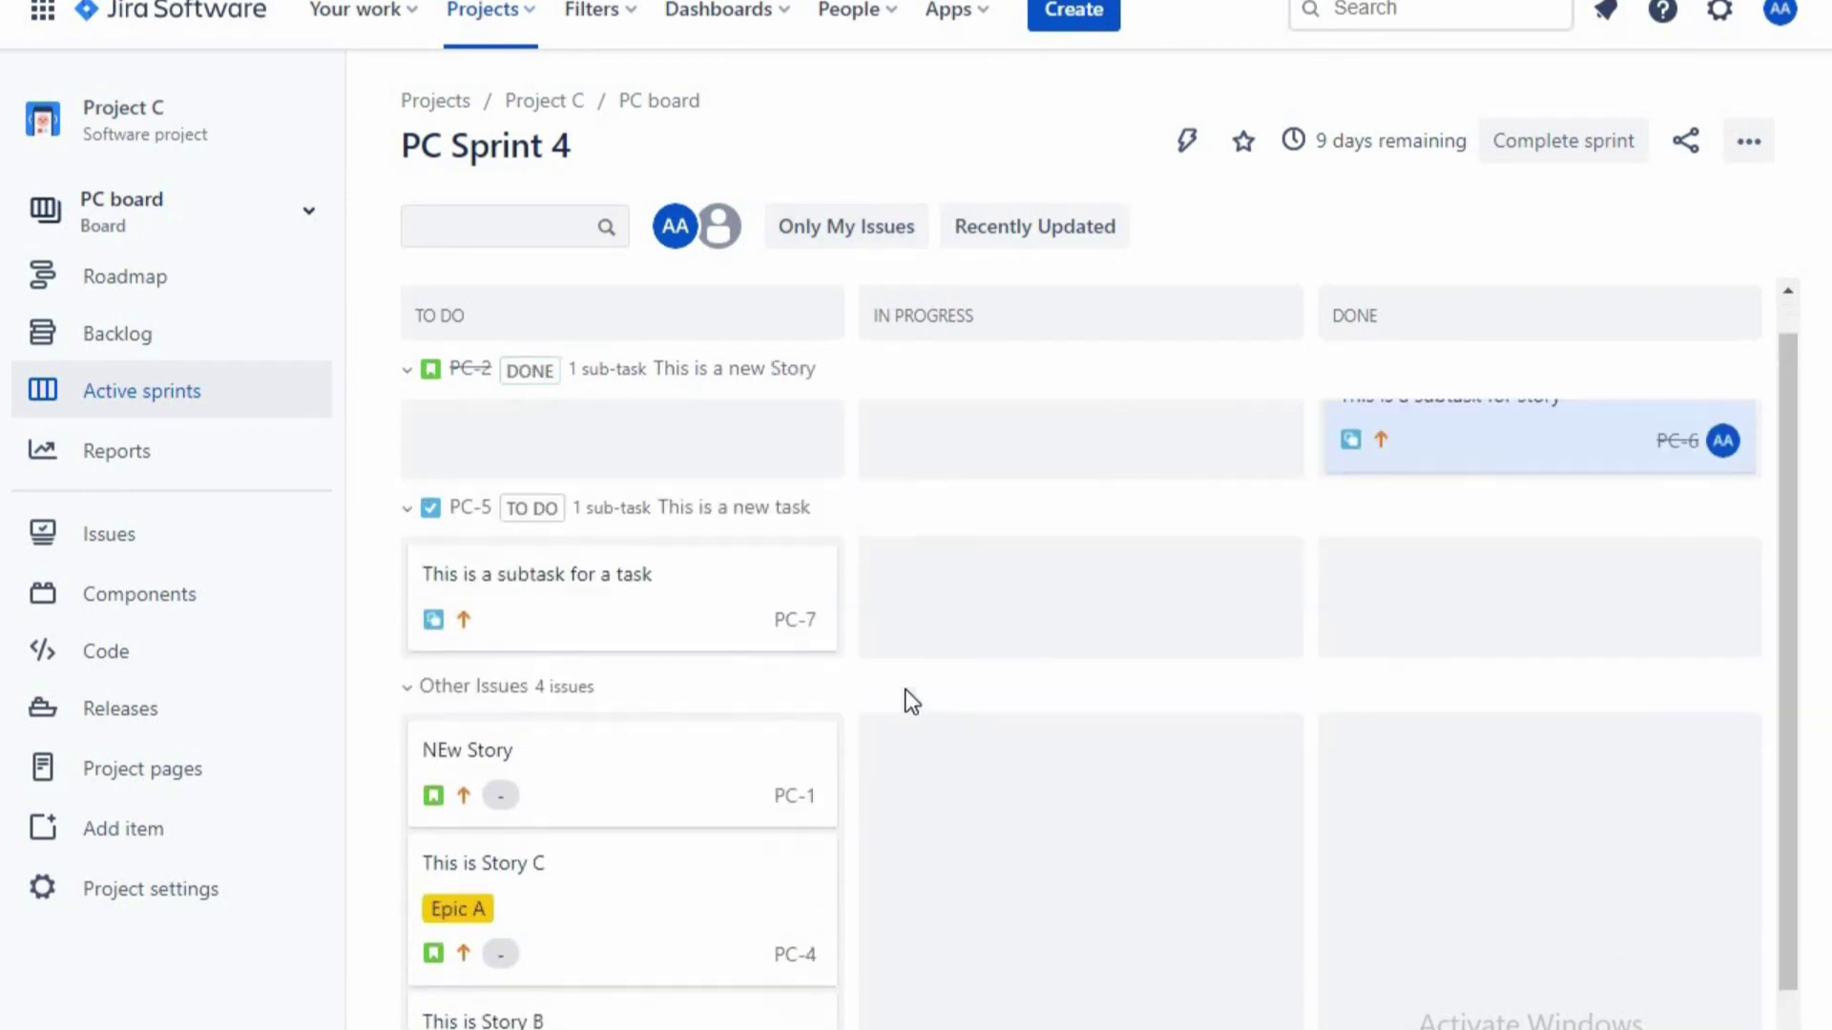
{"action": "scroll", "coordinate": [911, 701], "scroll_direction": "up", "scroll_amount": 1}
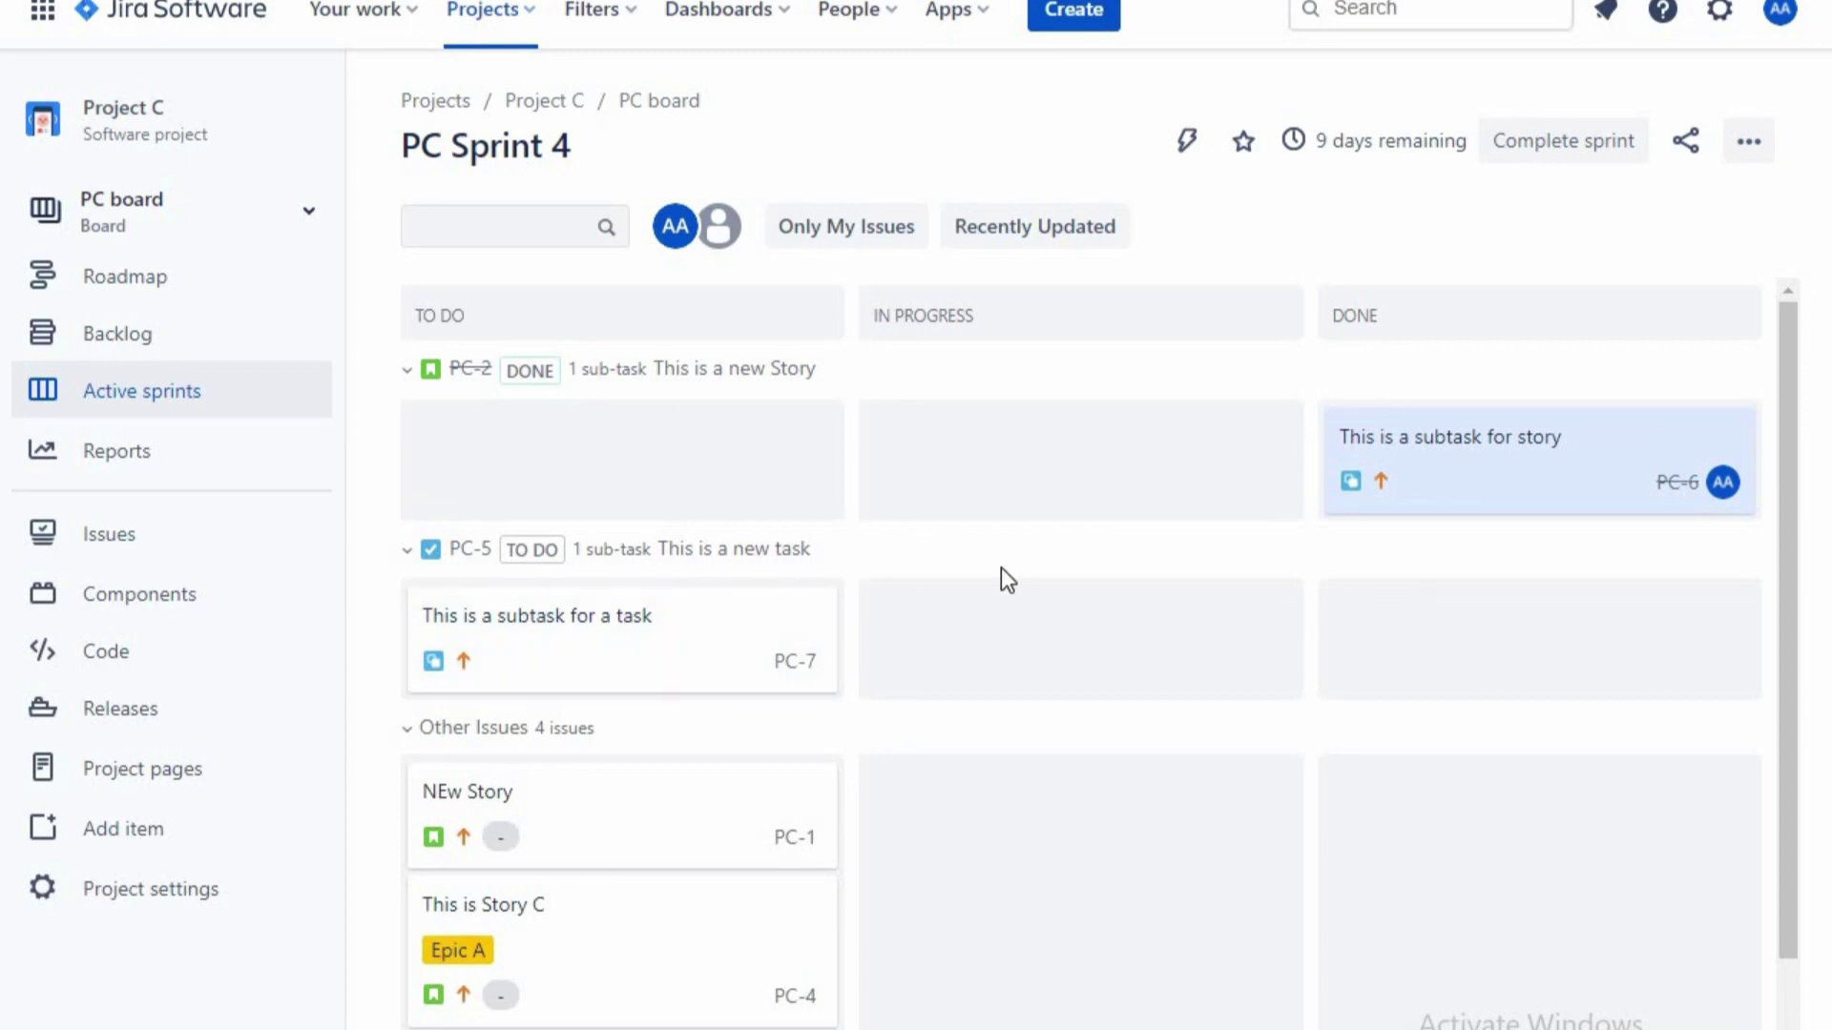
{"action": "scroll", "coordinate": [1088, 607], "scroll_direction": "down", "scroll_amount": 2}
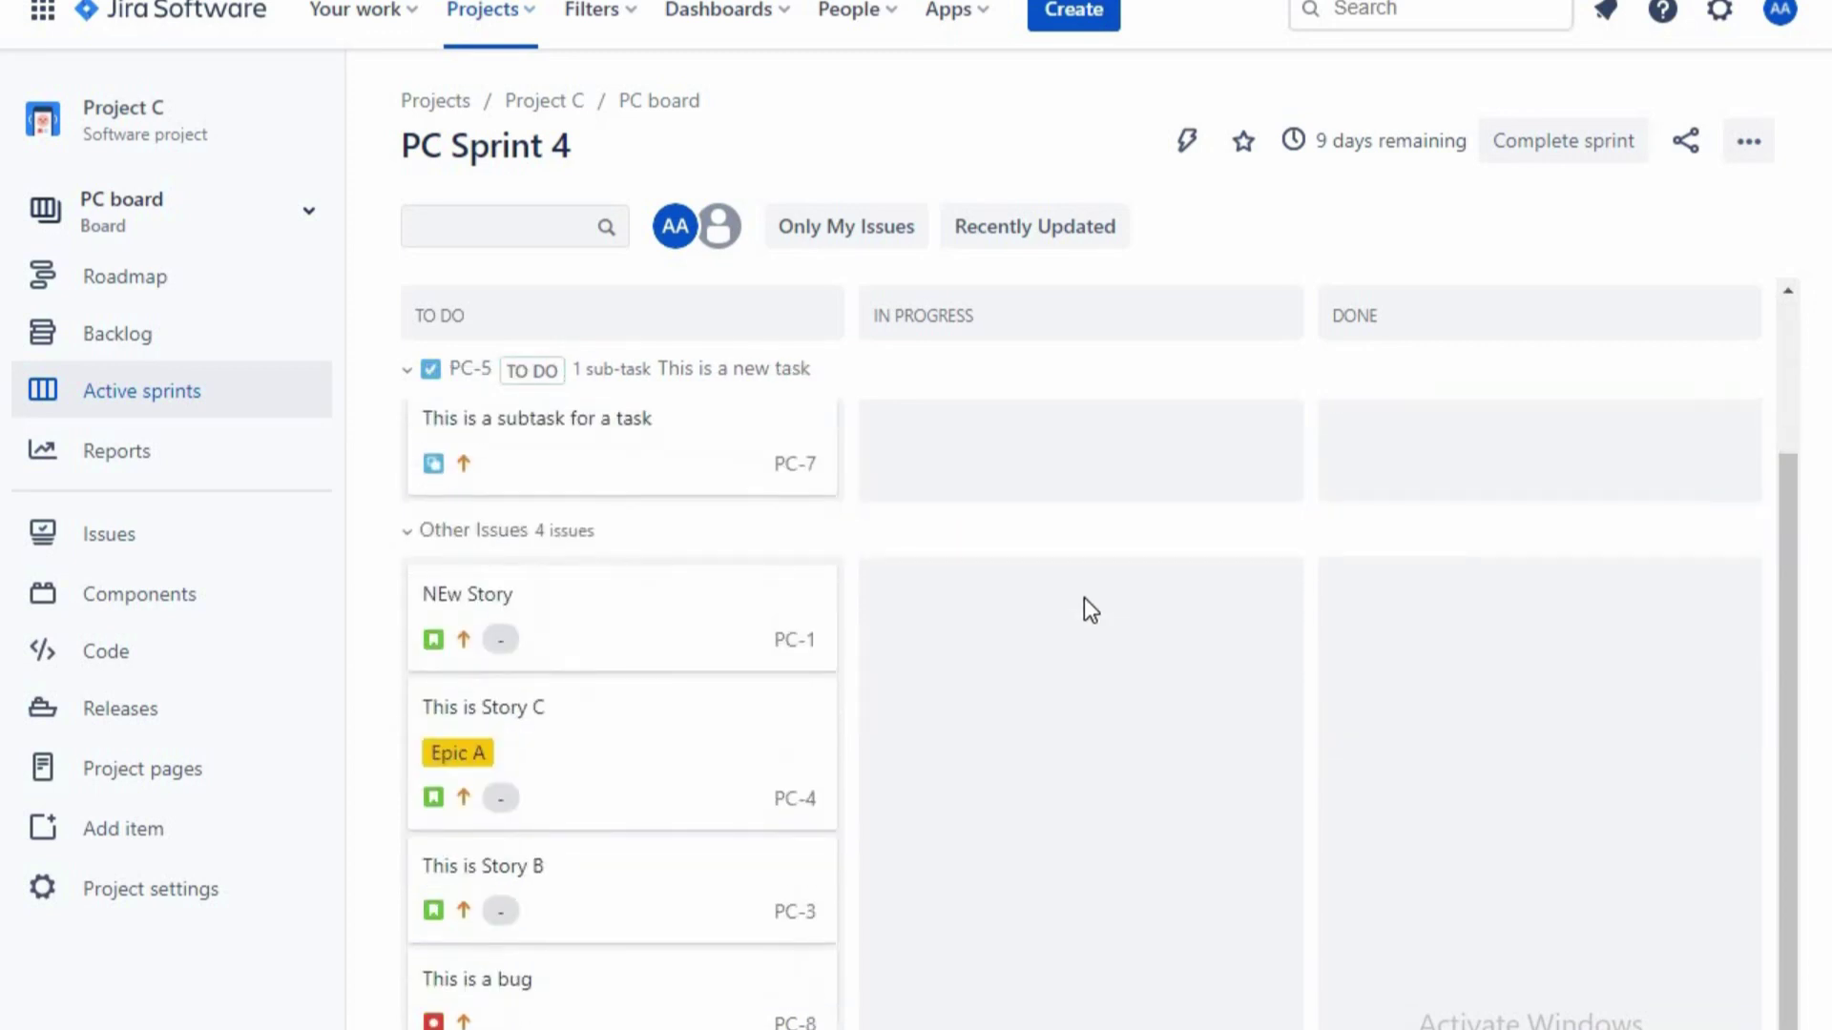
{"action": "scroll", "coordinate": [1087, 607], "scroll_direction": "up", "scroll_amount": 2}
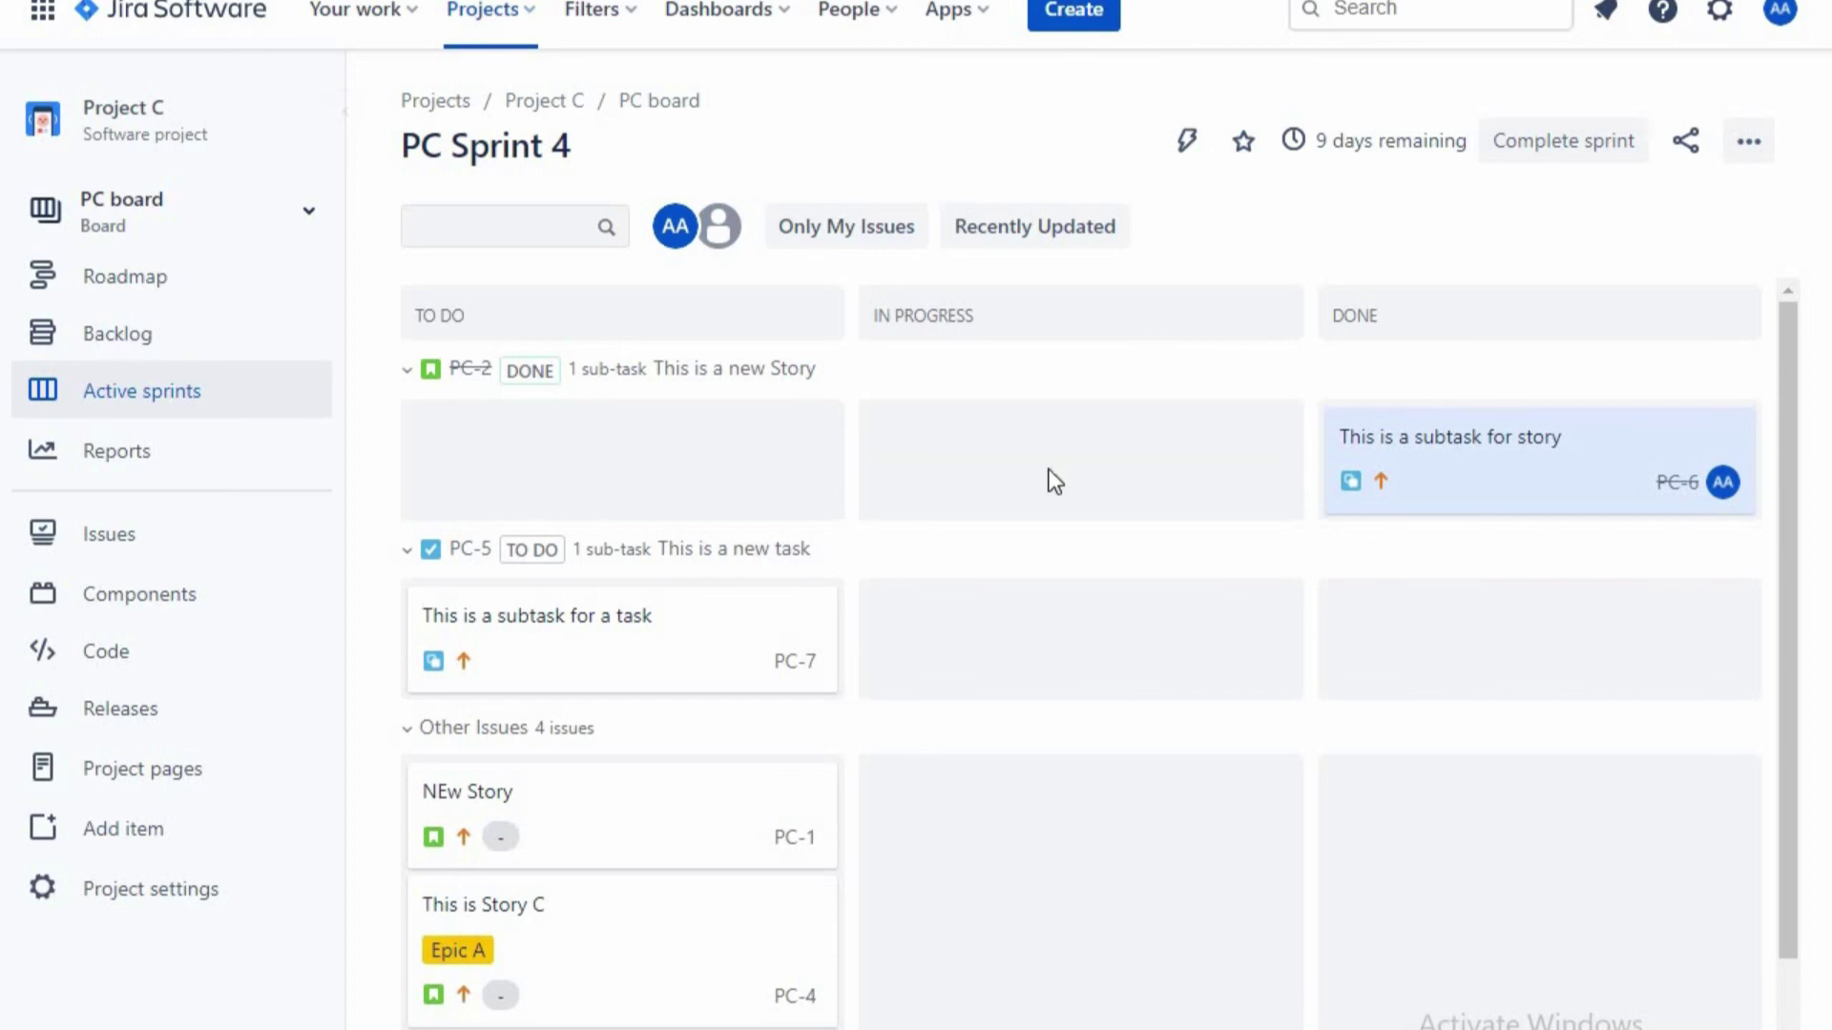
- Show Project C's backlog with PC Sprint 4 and its six issues
{"action": "left_click", "coordinate": [156, 342]}
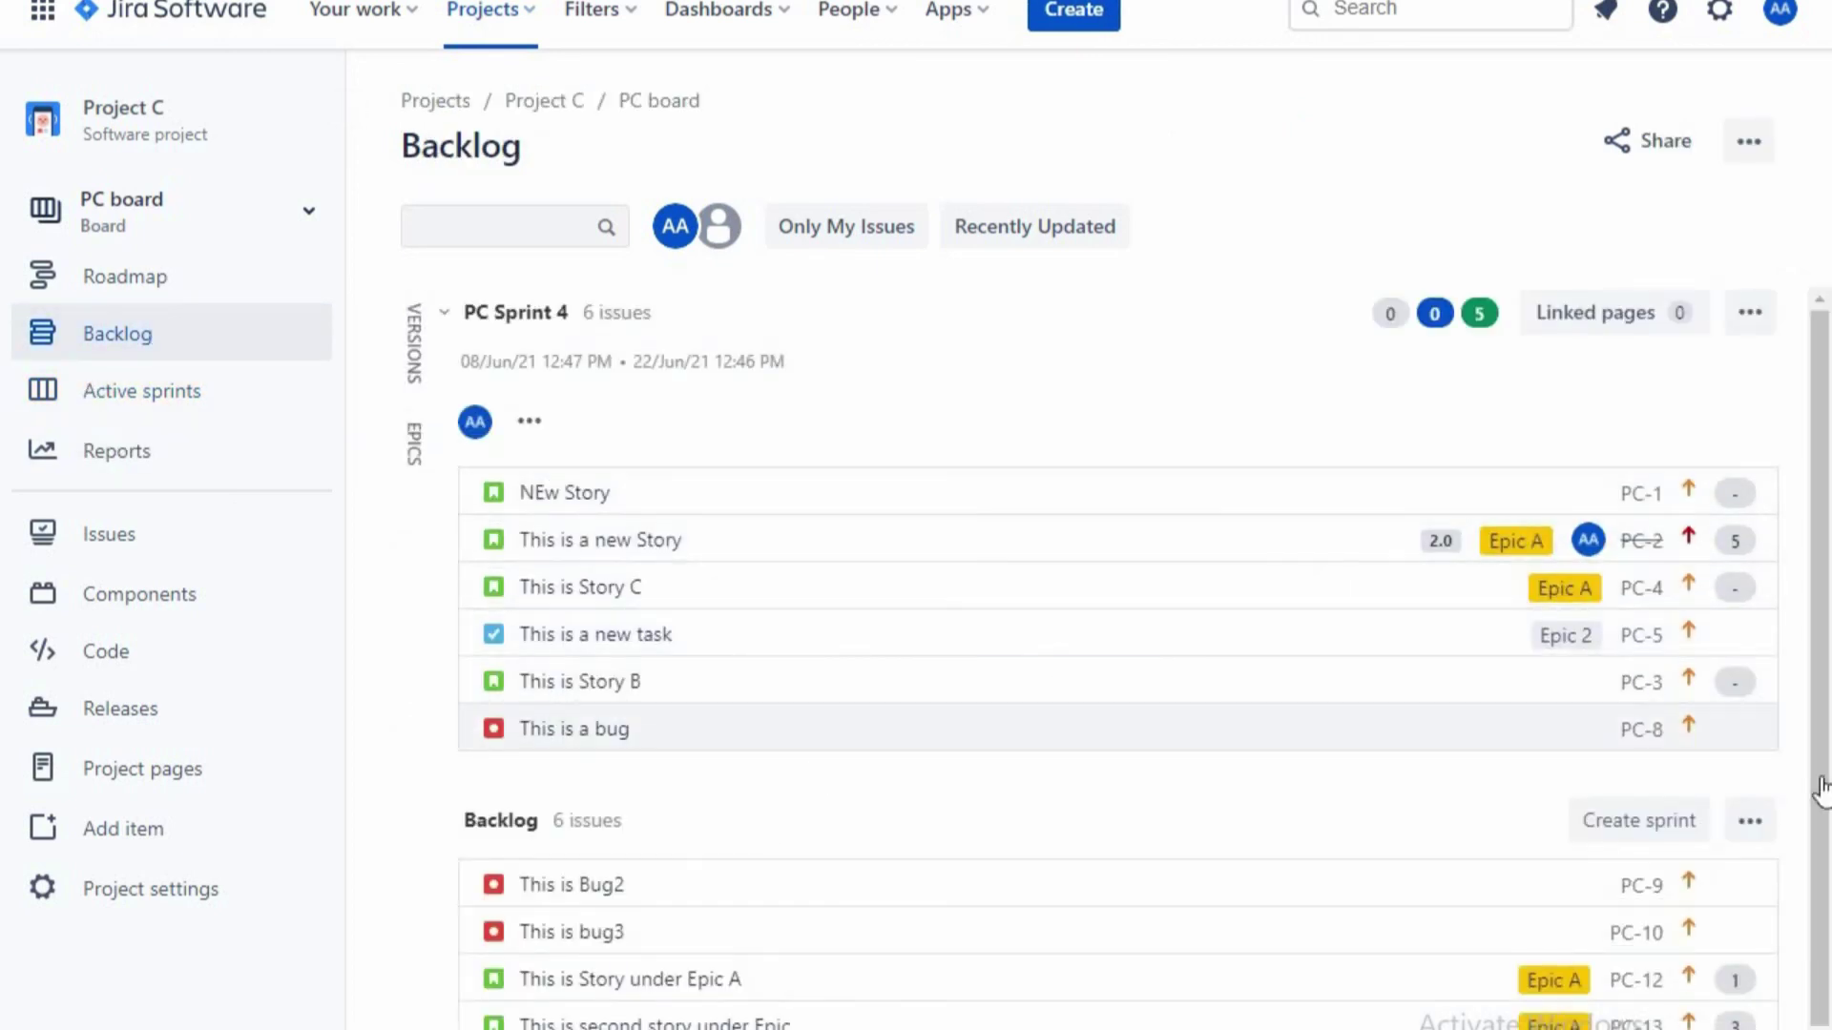